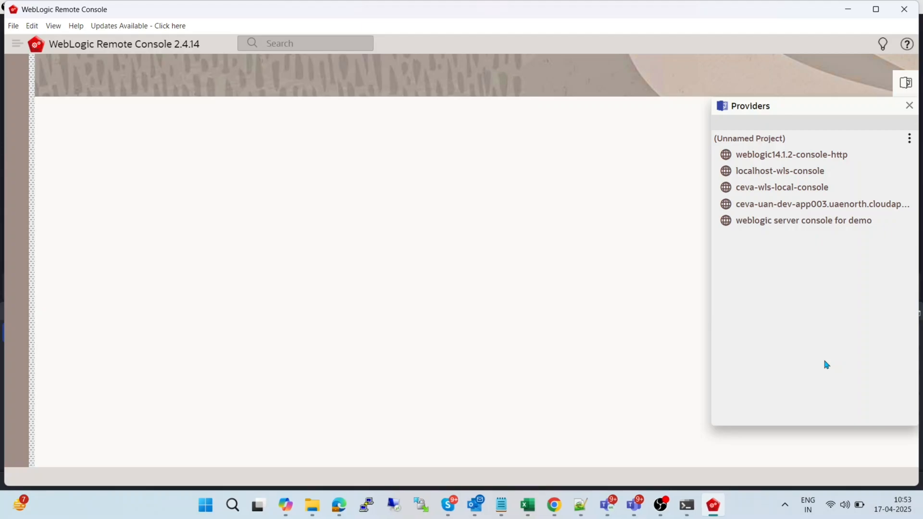
- Switch to the Oracle blog article in Edge and read the section on what WebLogic Remote Console is
key("alt+Tab")
key("alt+Tab")
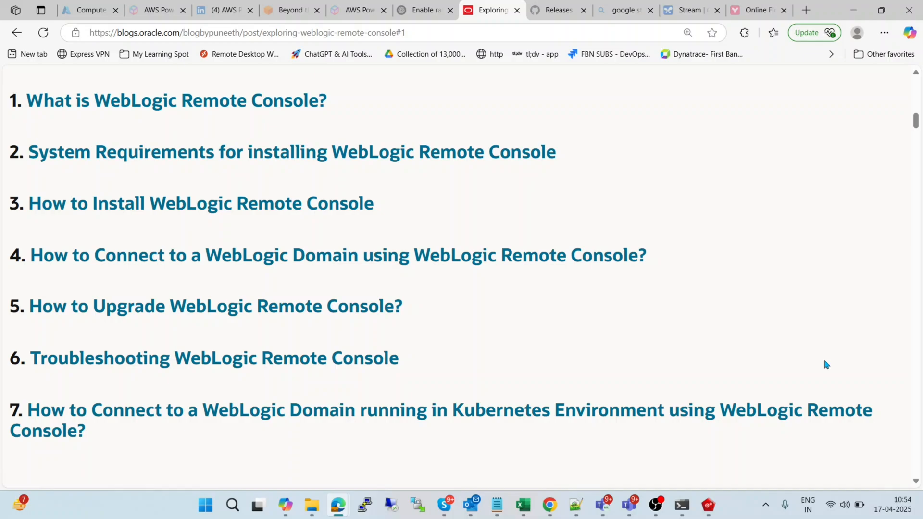
scroll(824, 364, "up", 1)
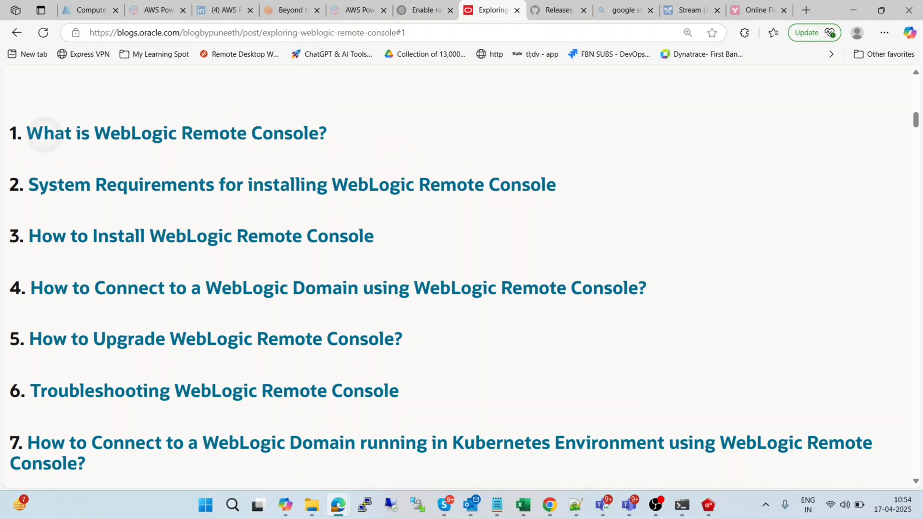
left_click(46, 134)
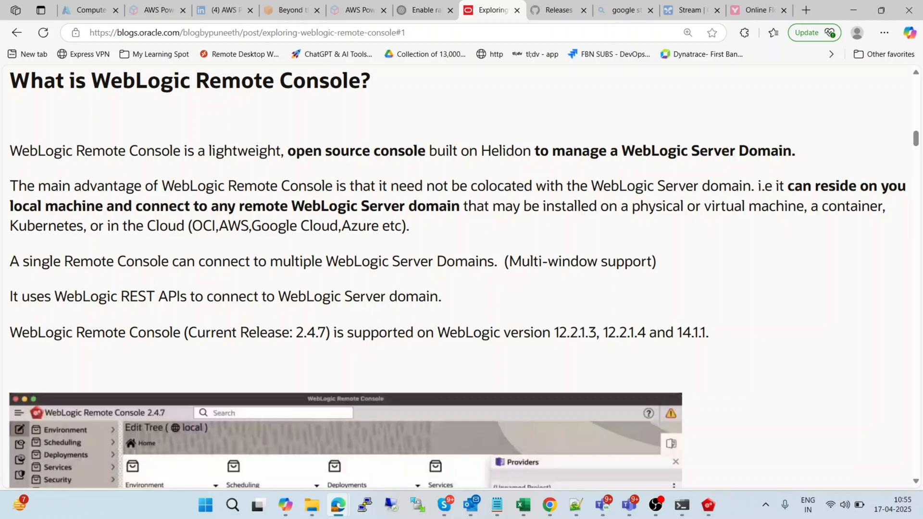
scroll(457, 276, "down", 5)
scroll(457, 276, "up", 1)
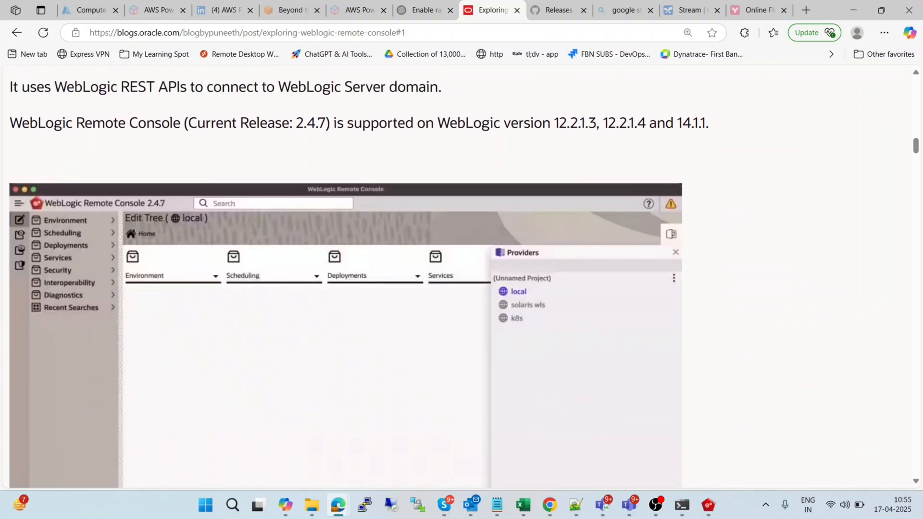
scroll(457, 277, "down", 2)
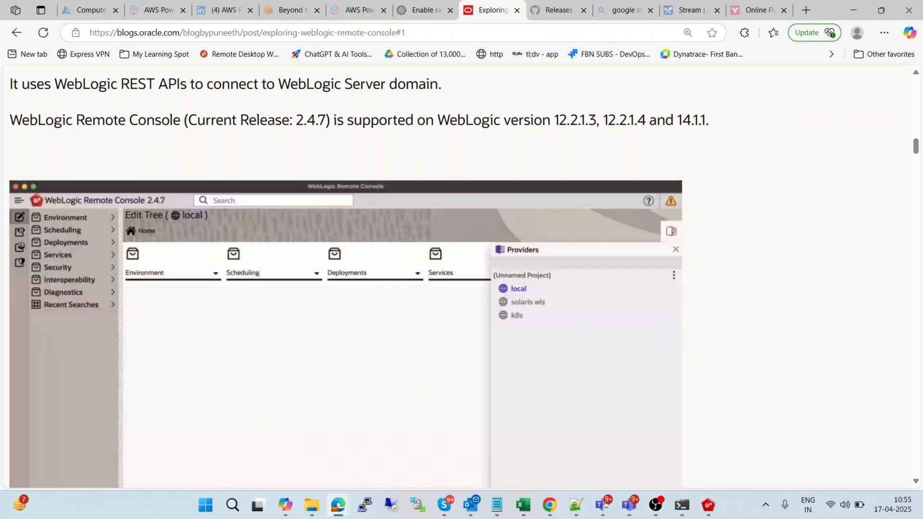
scroll(462, 277, "down", 6)
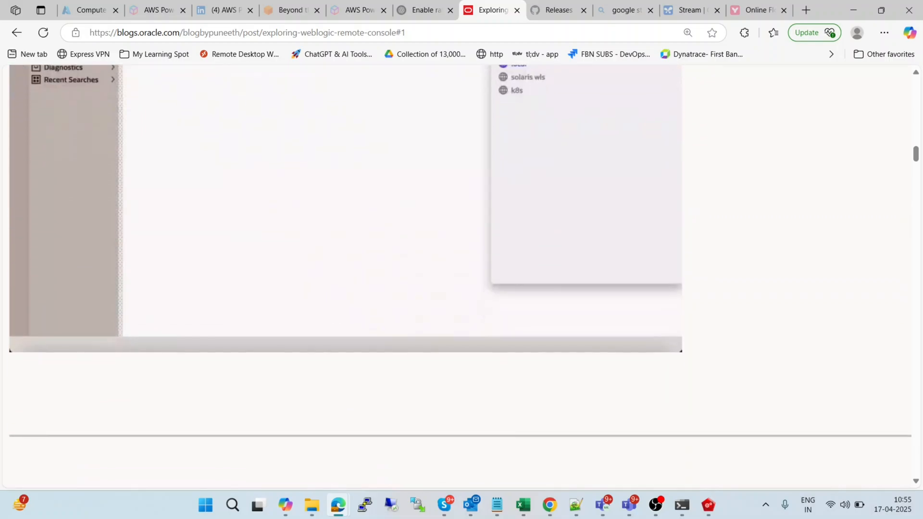
- Read the article's system requirements and the installation step on downloading the WebLogic Remote Console client
scroll(462, 277, "down", 6)
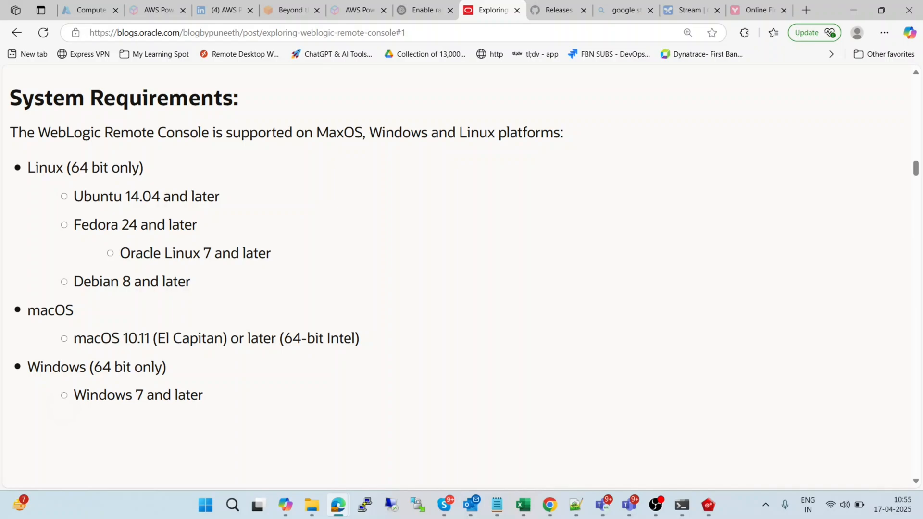
scroll(460, 266, "down", 1)
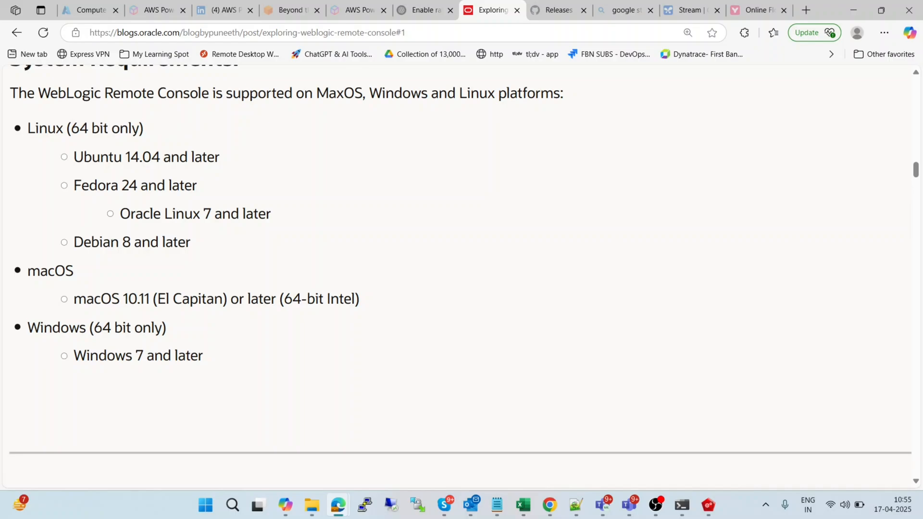
scroll(460, 266, "down", 2)
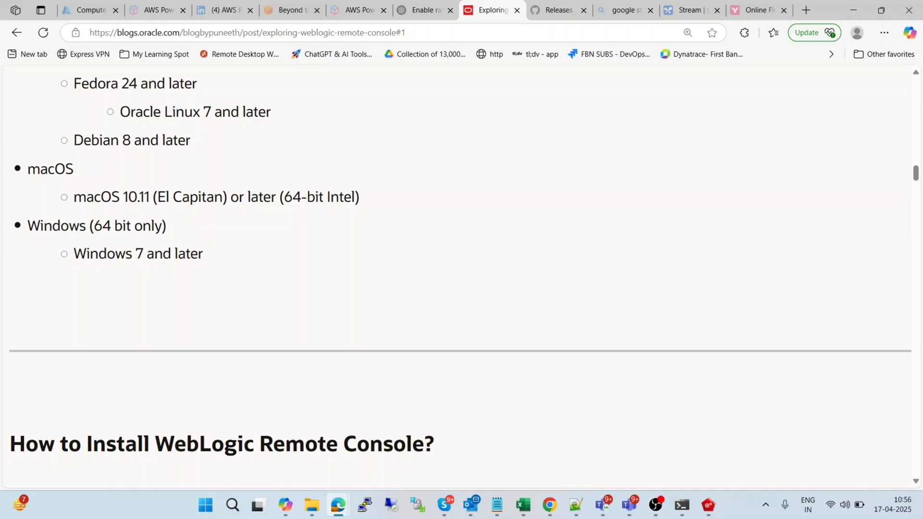
scroll(460, 278, "down", 5)
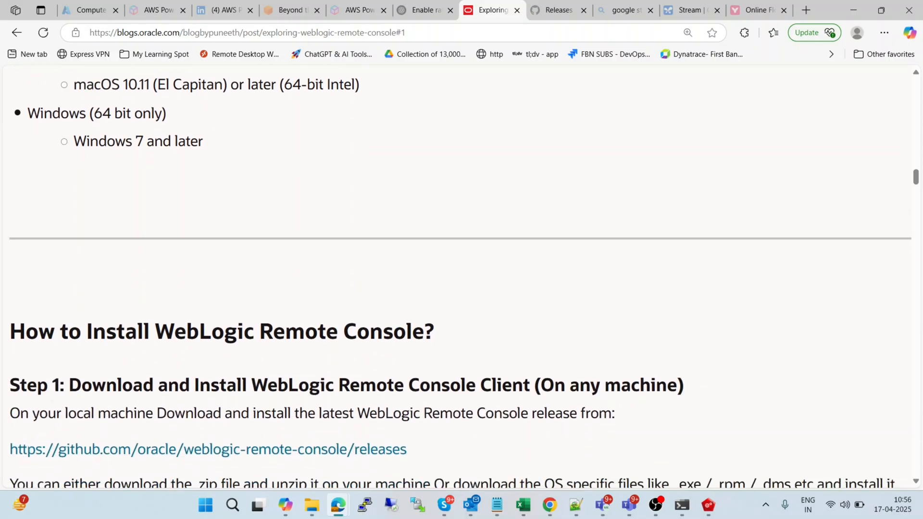
scroll(461, 286, "down", 1)
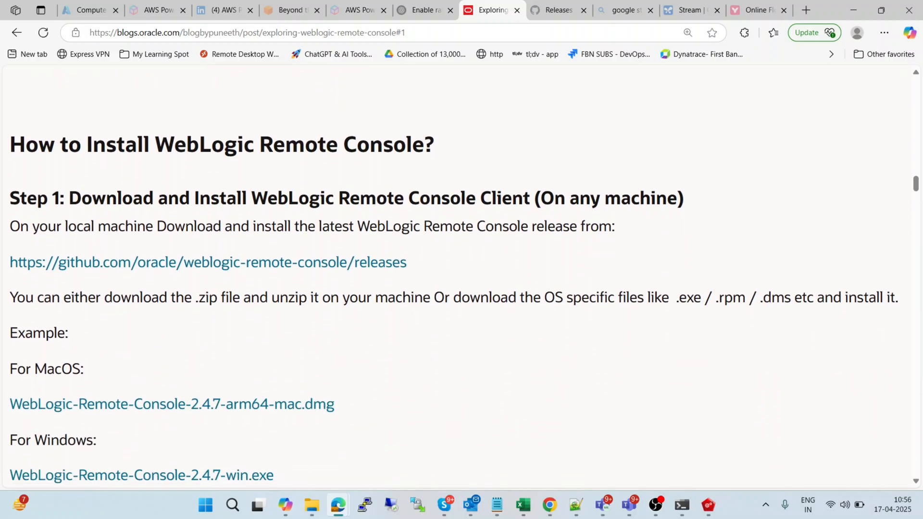
scroll(460, 285, "down", 1)
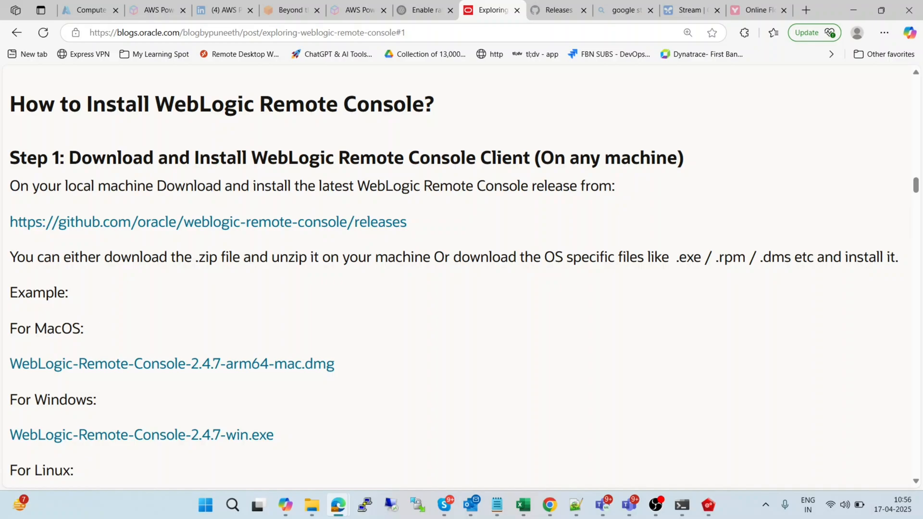
scroll(453, 282, "down", 1)
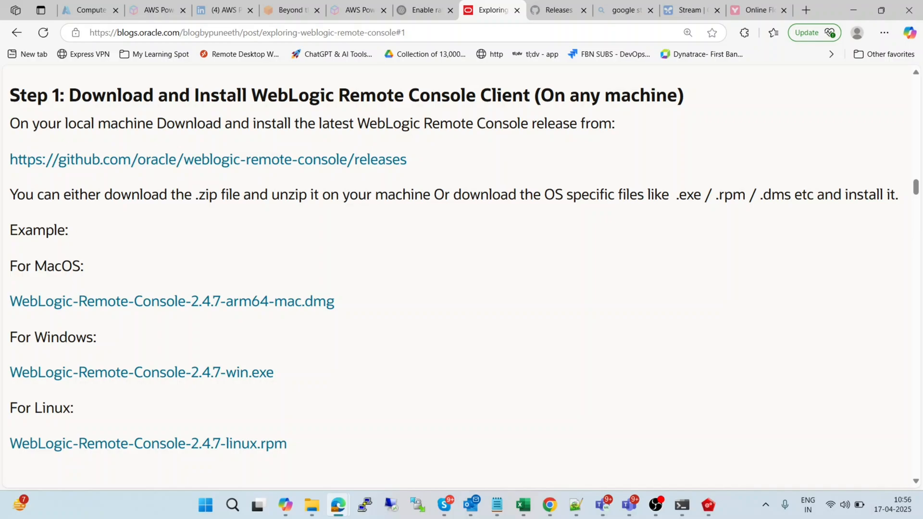
scroll(688, 255, "down", 1)
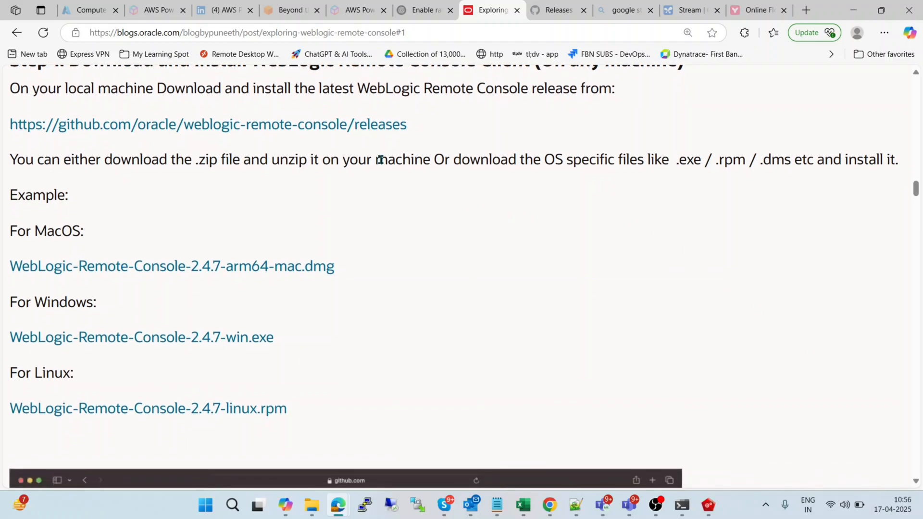
- Open the linked weblogic-remote-console releases page on GitHub and review the Release 2.4.16 notes
left_click(268, 133)
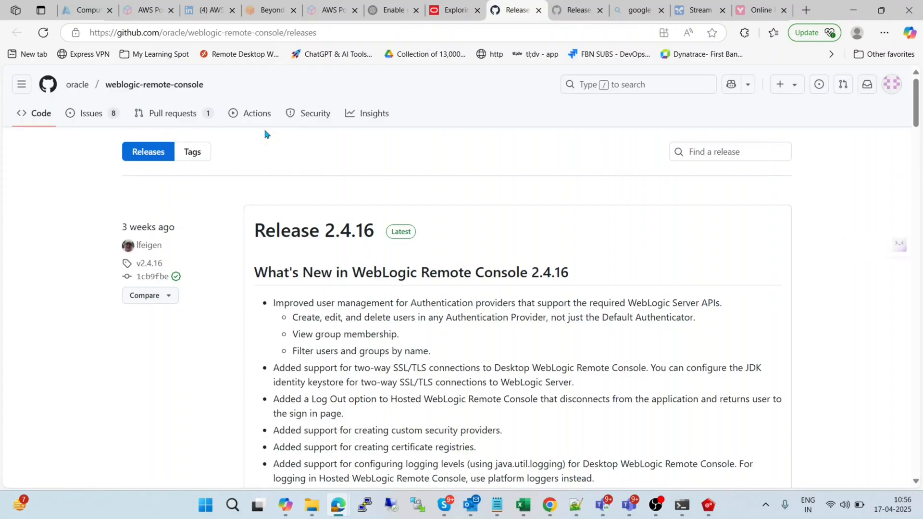
scroll(336, 295, "down", 3)
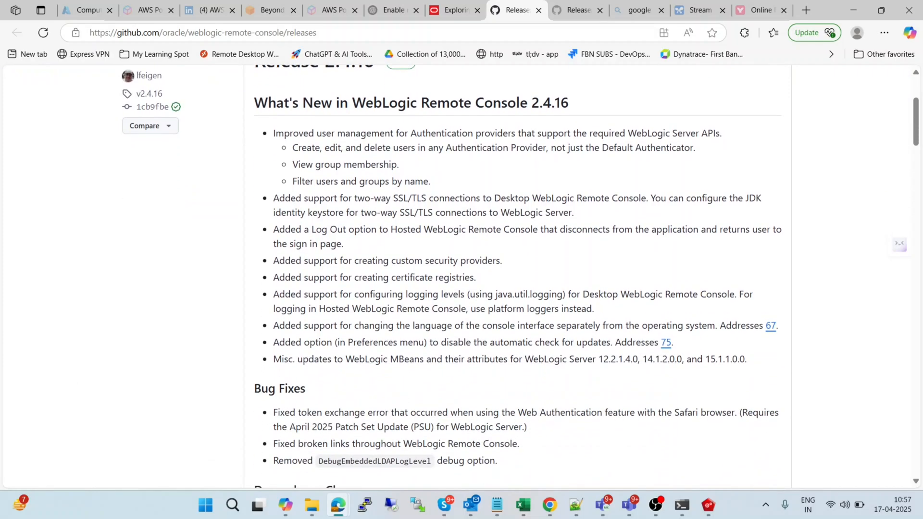
scroll(462, 277, "up", 1)
scroll(461, 277, "down", 1)
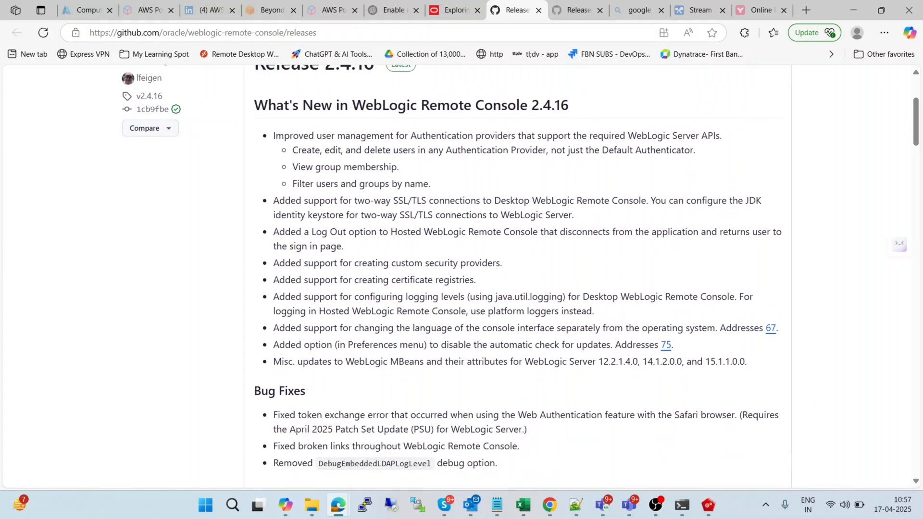
scroll(461, 277, "down", 3)
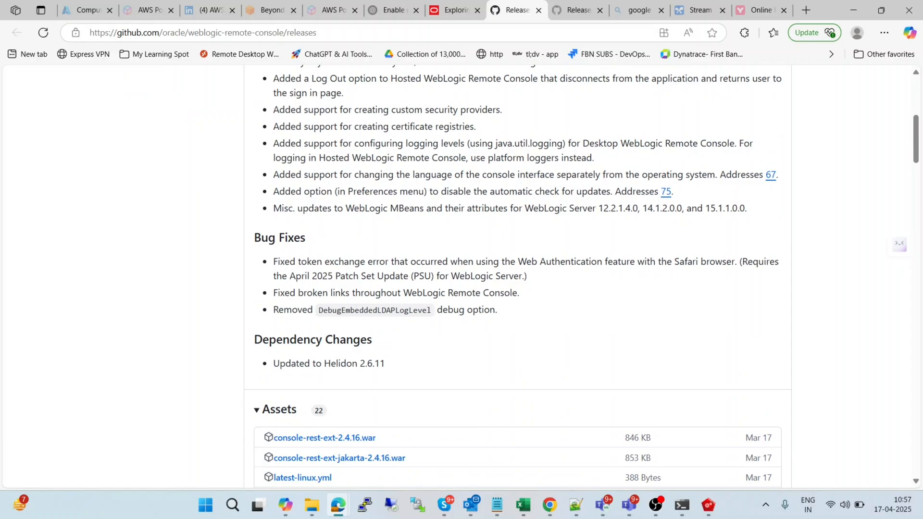
scroll(462, 277, "down", 8)
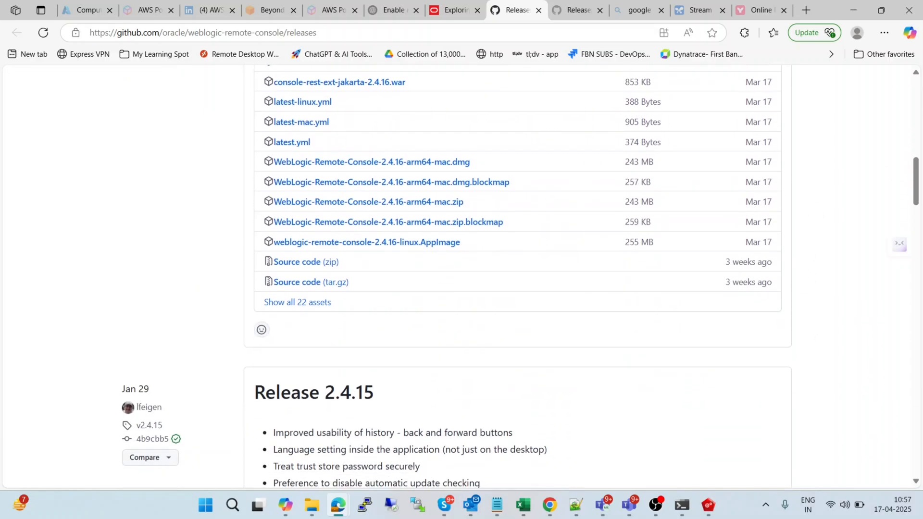
- Show all assets of Release 2.4.16 and examine the installers for macOS, Linux and Windows
left_click(297, 302)
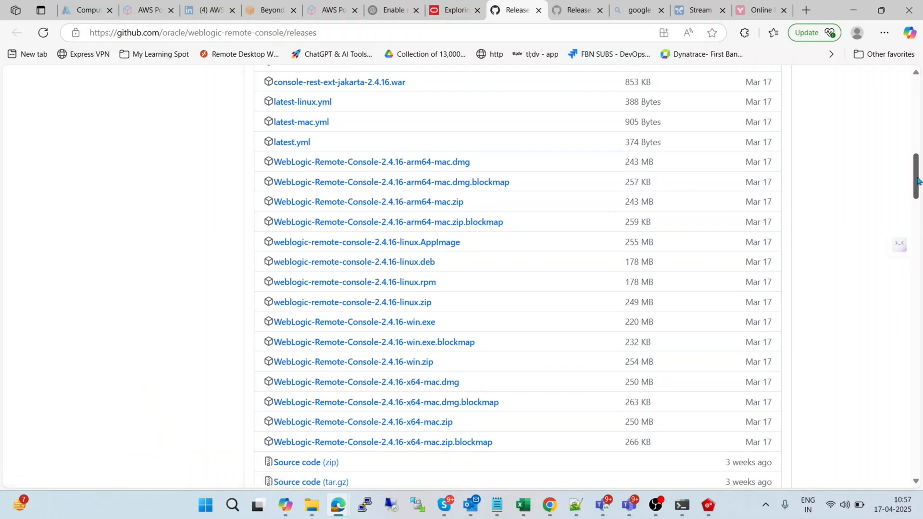
left_click_drag(918, 180, 918, 189)
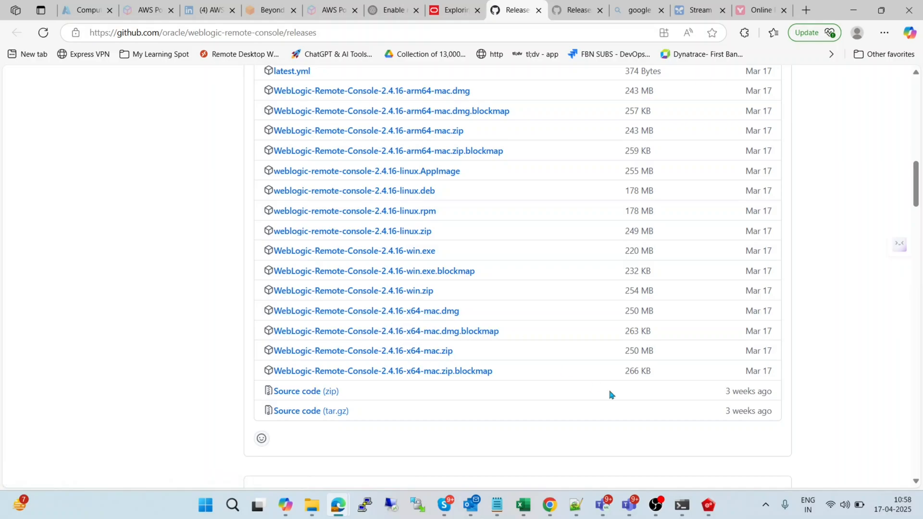
scroll(610, 394, "down", 5)
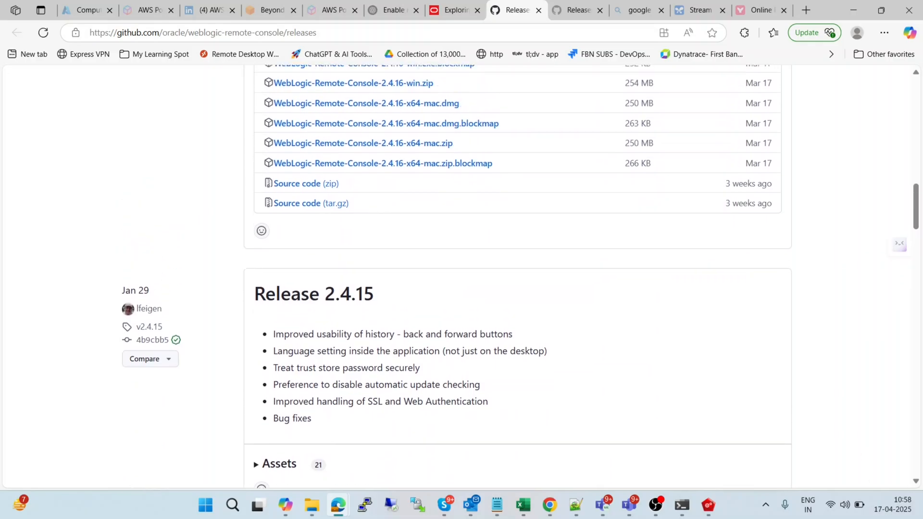
scroll(518, 277, "up", 6)
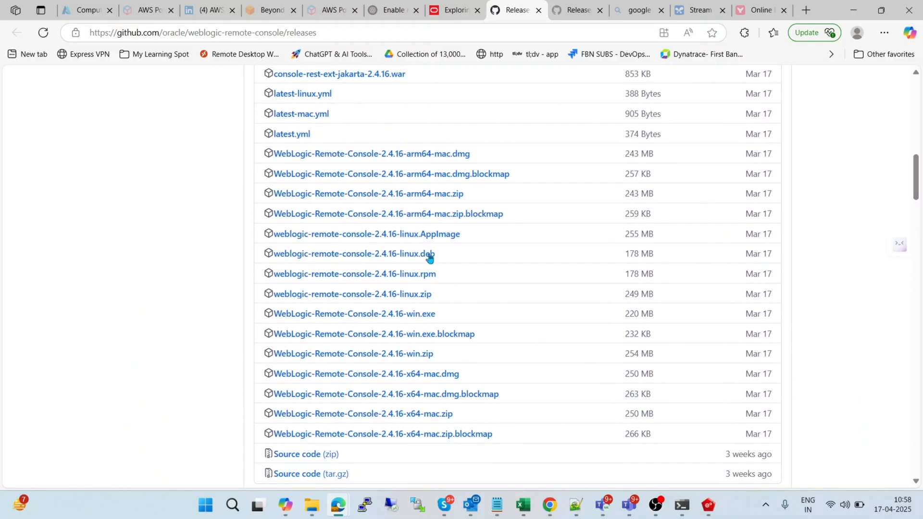
- Return to the blog article and review the step on installing the console-rest-ext WAR extension in management-services-ext
left_click(456, 12)
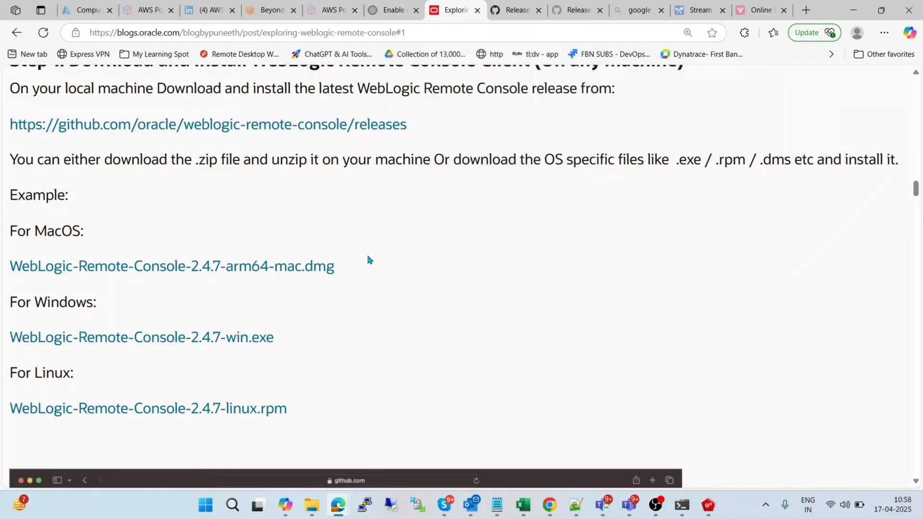
scroll(366, 252, "down", 3)
scroll(346, 273, "down", 15)
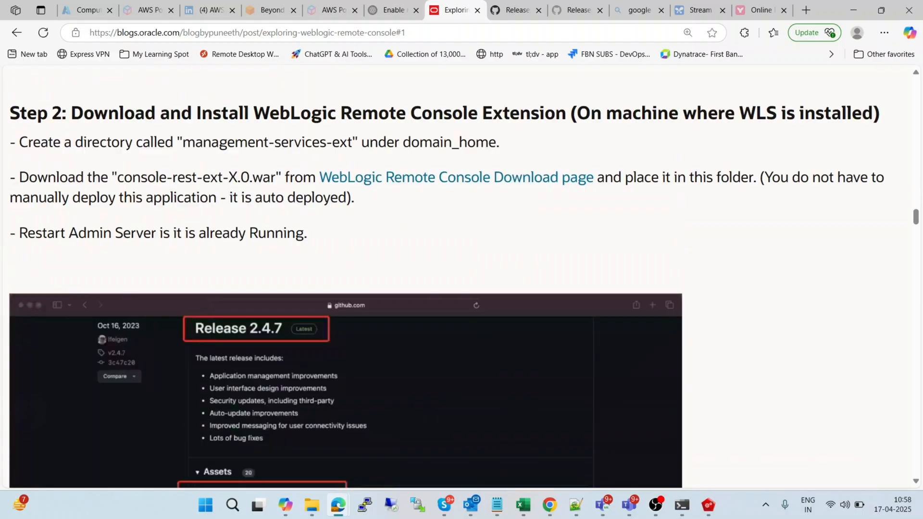
scroll(346, 277, "down", 6)
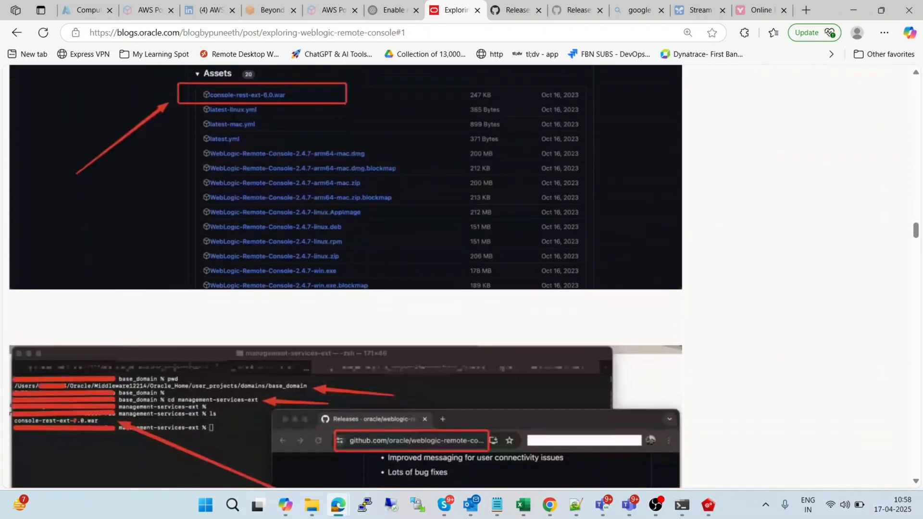
scroll(346, 277, "up", 5)
scroll(347, 277, "down", 10)
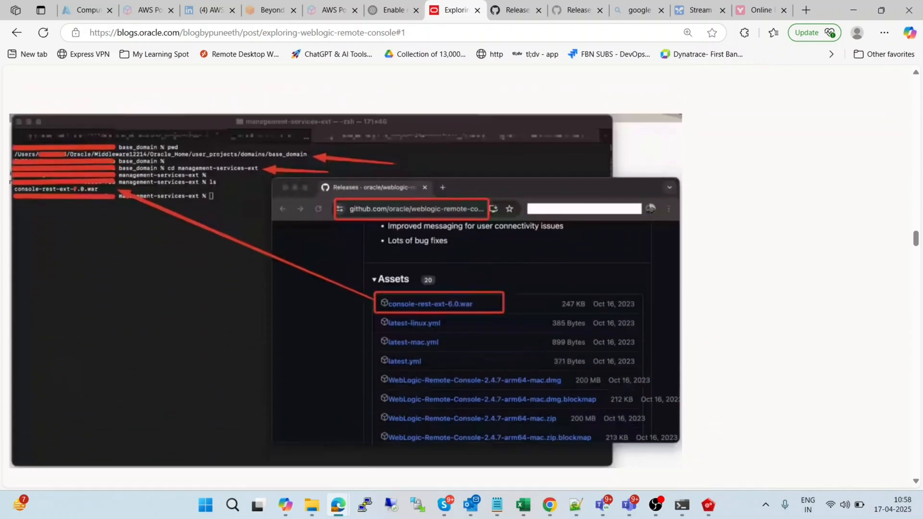
- Find the article's section on connecting to a WebLogic domain or Admin Server and read its first step
scroll(346, 277, "down", 10)
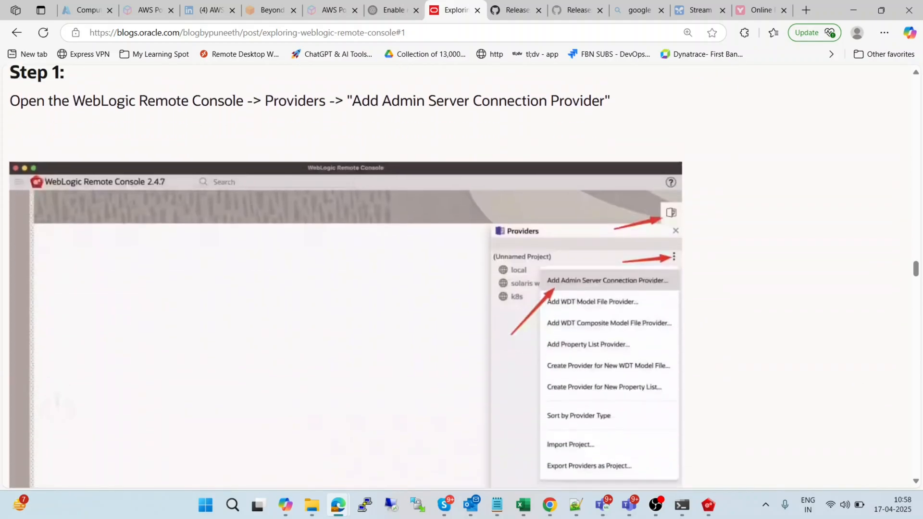
scroll(346, 277, "up", 2)
scroll(347, 277, "down", 1)
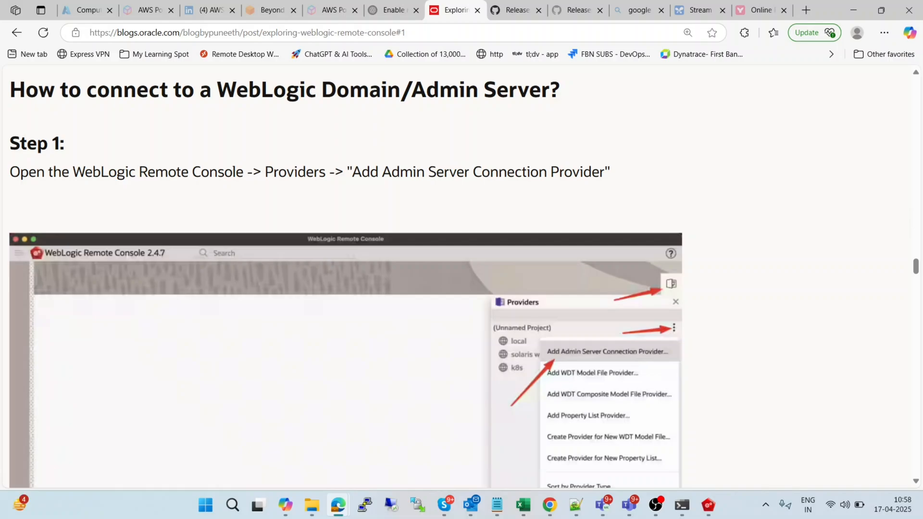
scroll(346, 277, "down", 1)
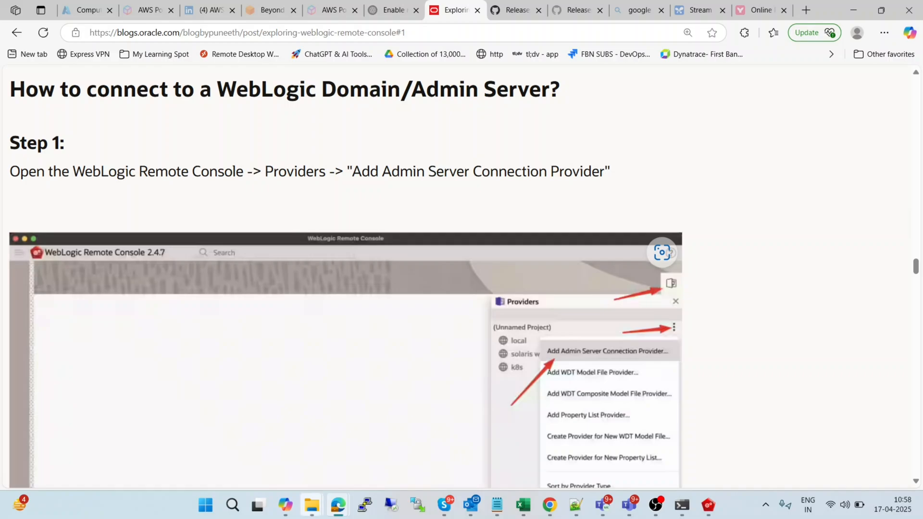
- In File Explorer, locate the WebLogic-Remote-Console-2.4.14-win ZIP archive in Softwares and select the WebLogic Remote Console application in its extracted folder
mouse_move(311, 505)
left_click(414, 428)
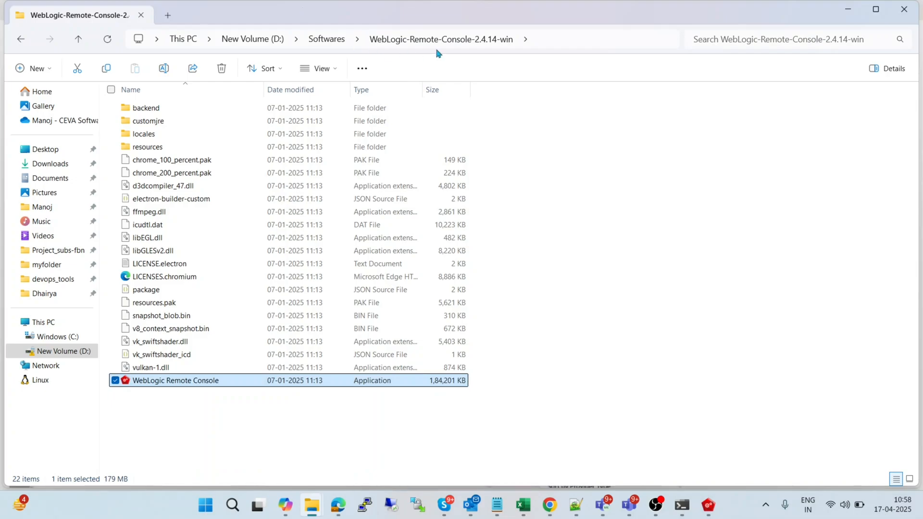
left_click(330, 42)
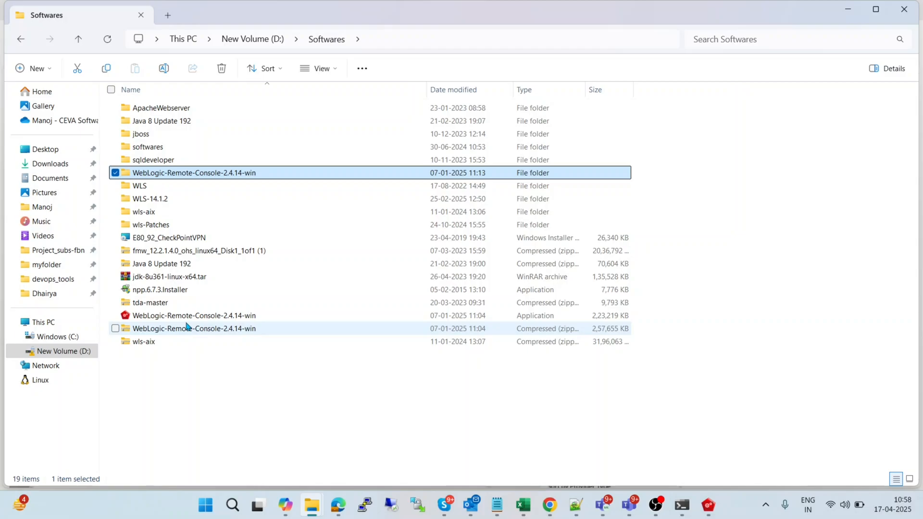
left_click(194, 327)
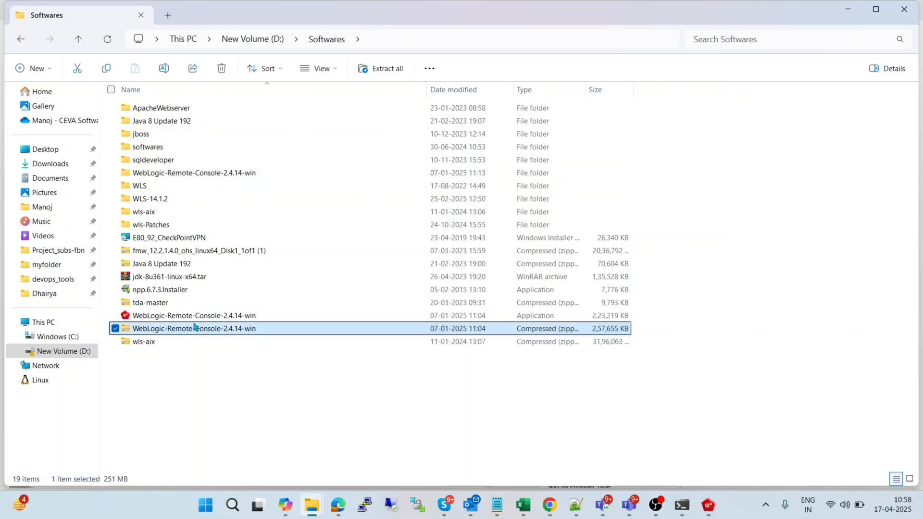
double_click(239, 174)
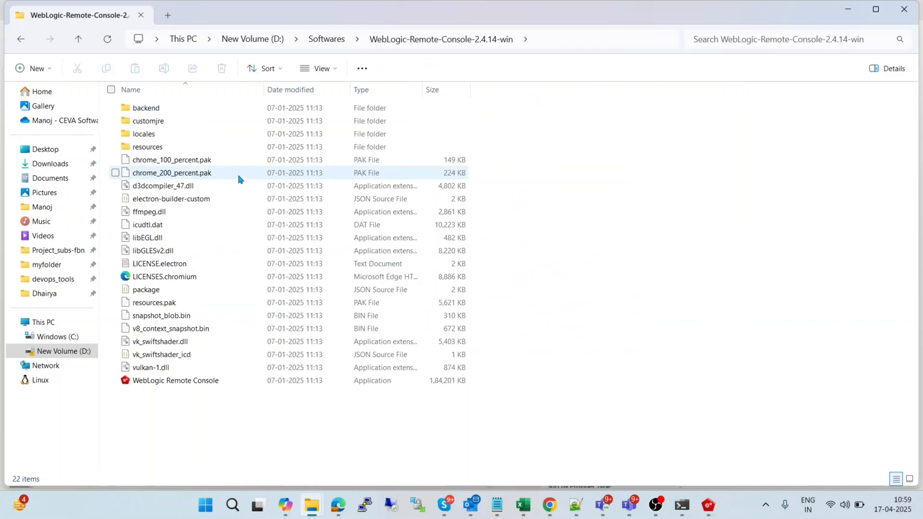
left_click(179, 387)
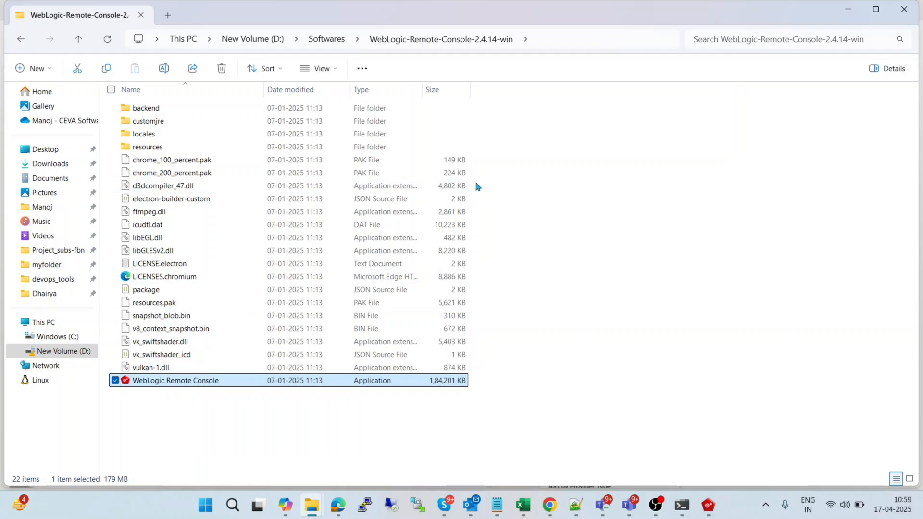
- Switch to WebLogic Remote Console and show the project's list of providers
left_click(704, 508)
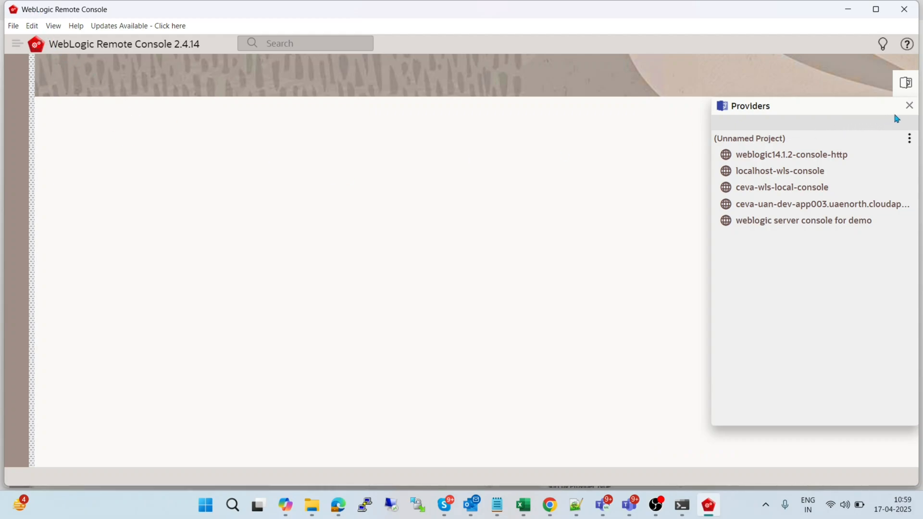
left_click(909, 105)
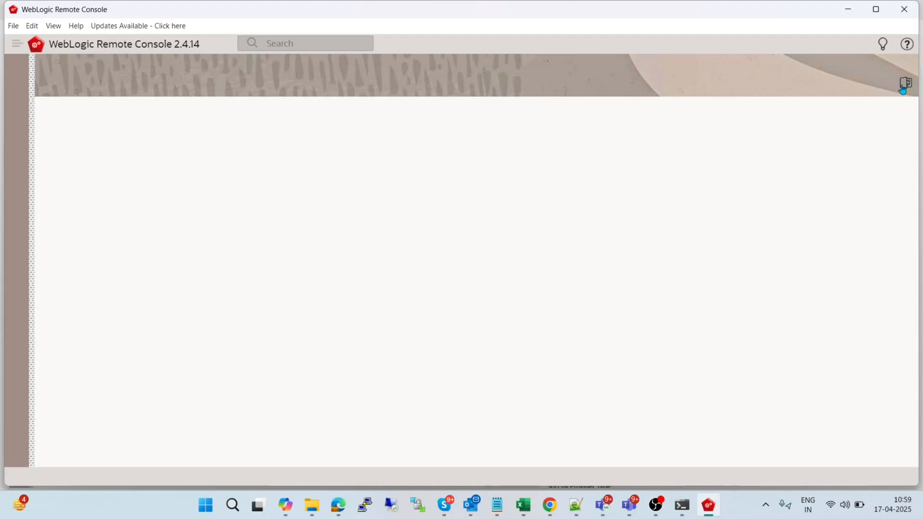
left_click(903, 86)
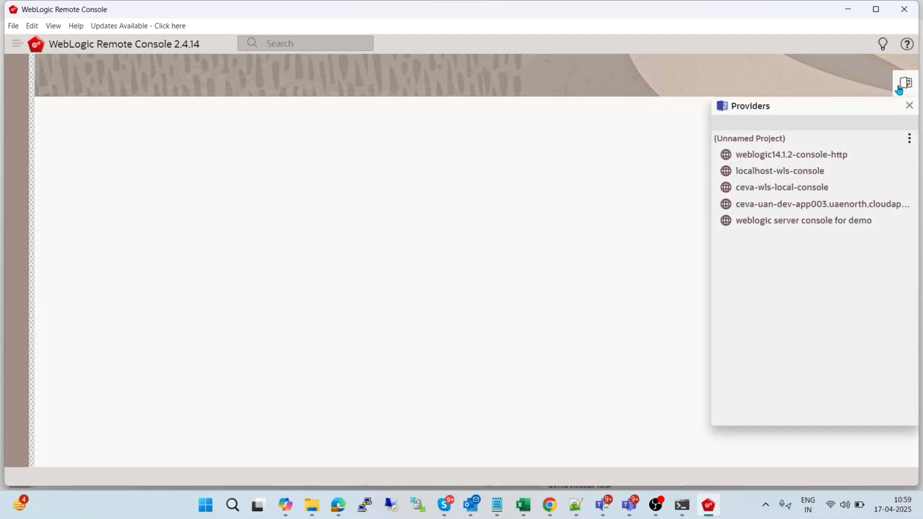
- Start a new Admin Server connection provider in the unnamed project and name it domo-domain-weblogic-console
left_click(910, 140)
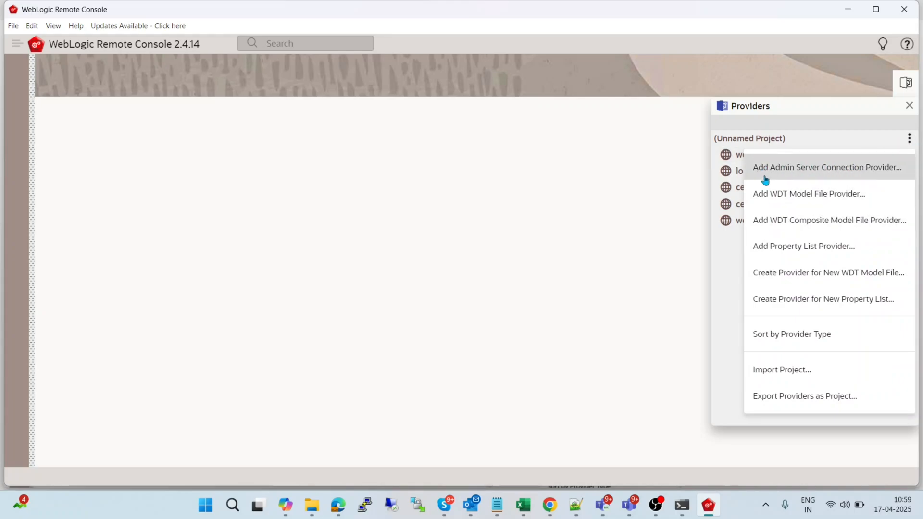
left_click(864, 168)
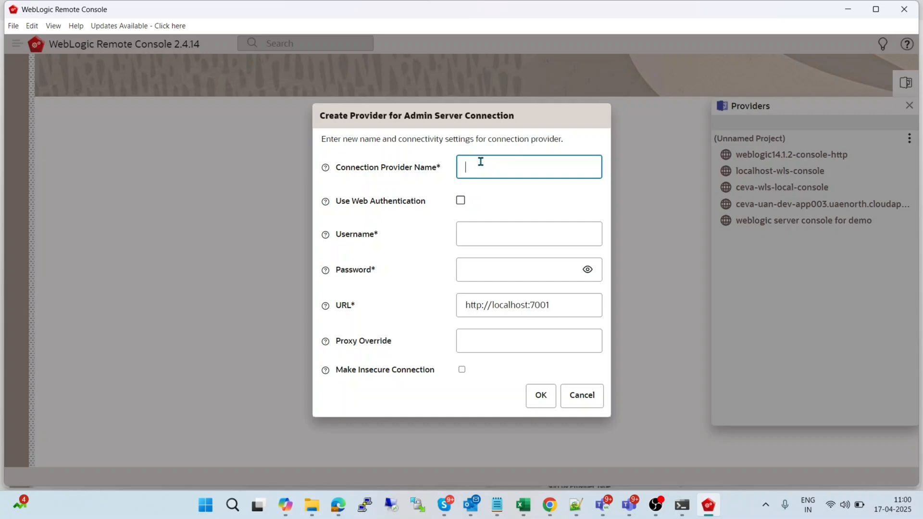
type("test")
type("-web")
key("BackSpace")
key("BackSpace")
key("BackSpace")
key("BackSpace")
key("BackSpace")
key("BackSpace")
key("BackSpace")
type("domo-domain-weblogic")
type("-console")
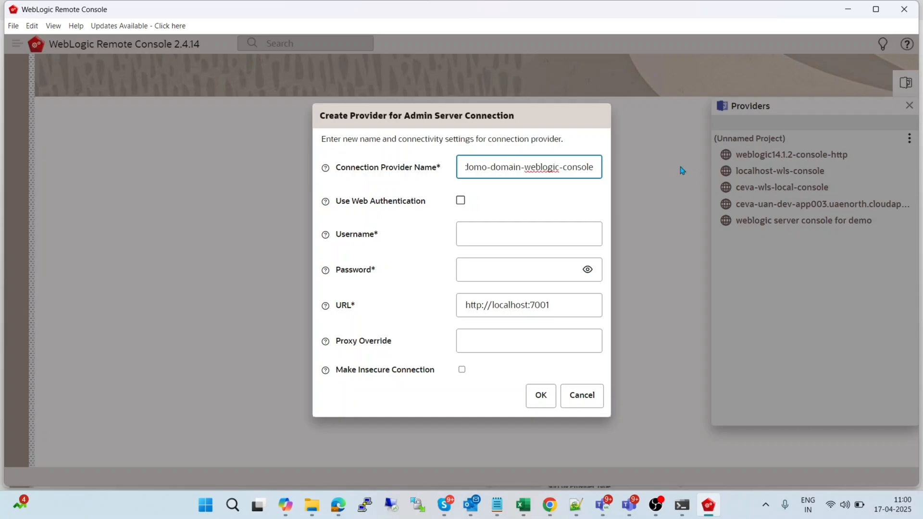
left_click(506, 224)
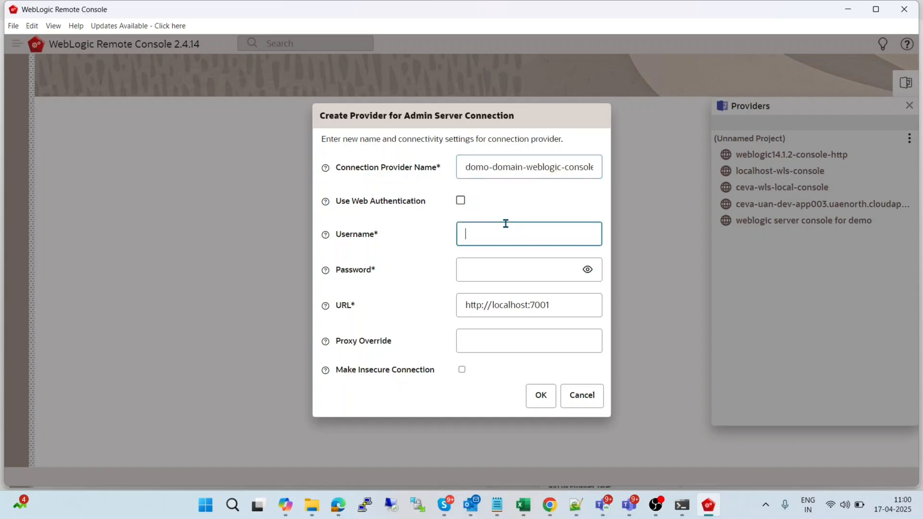
left_click(519, 272)
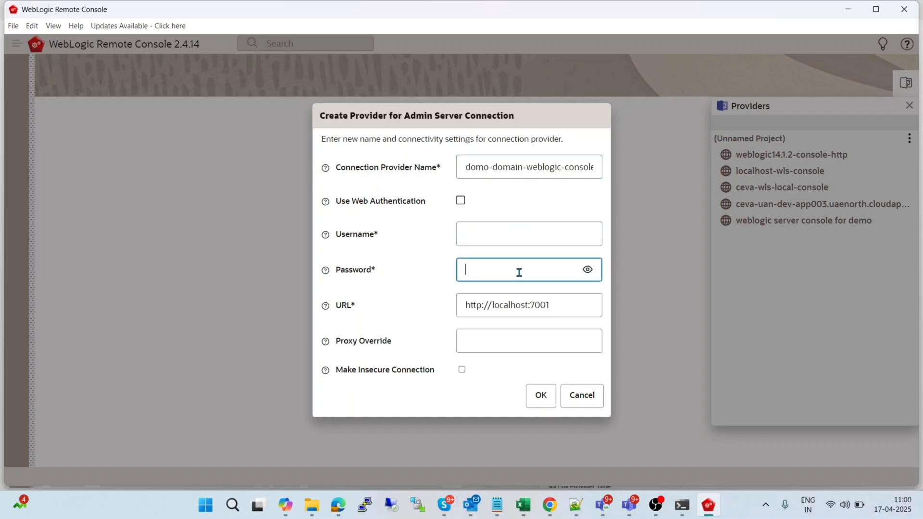
left_click(570, 311)
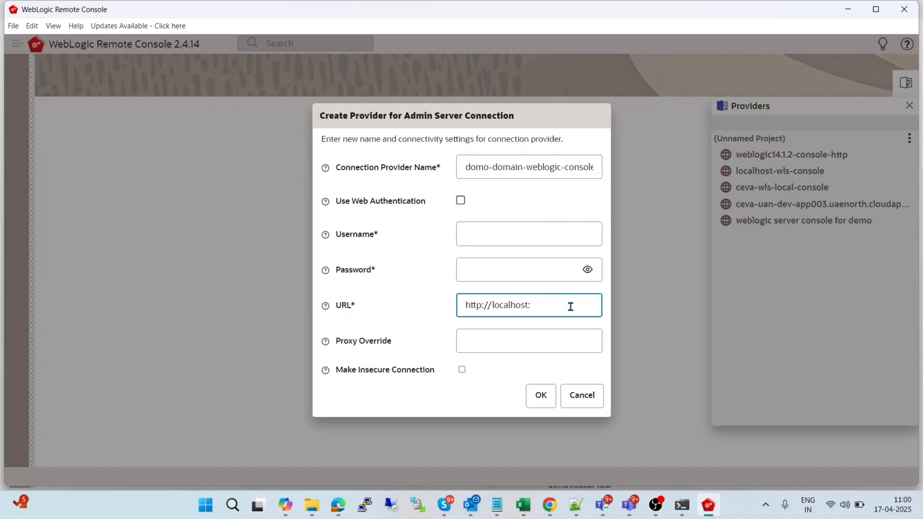
type("2")
type("s")
left_click(503, 338)
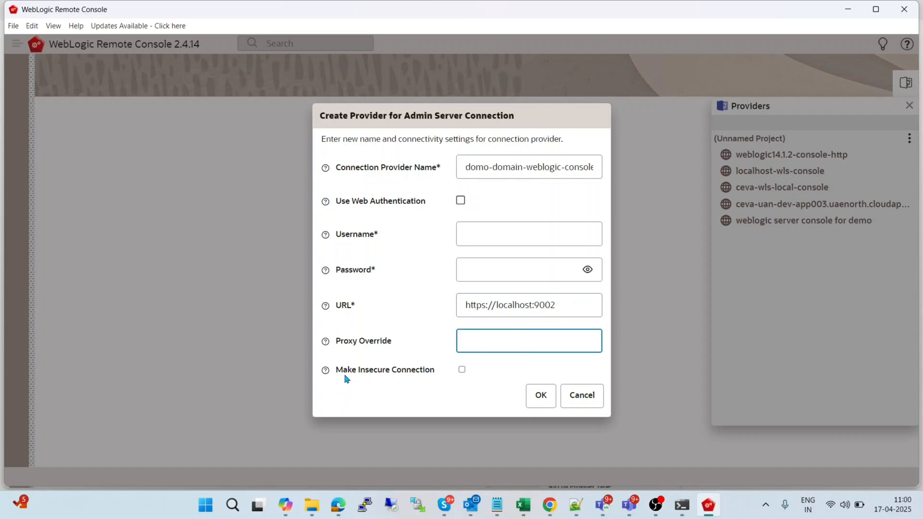
left_click(463, 371)
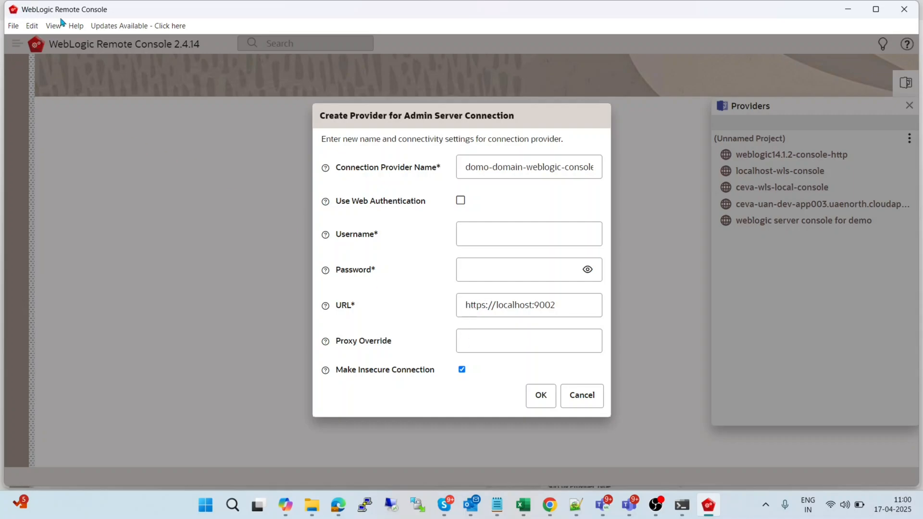
- Enter the username weblogic and the account password for the new connection provider
left_click(490, 342)
left_click(500, 235)
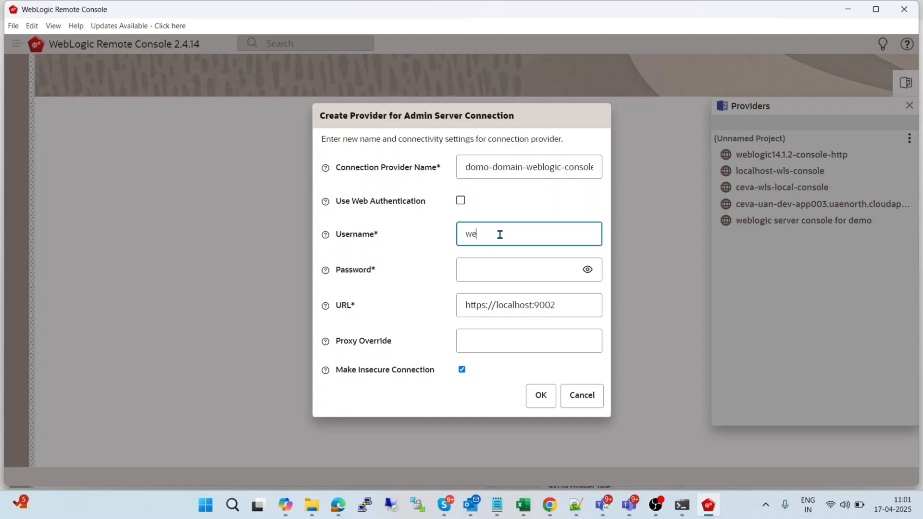
type("weblogic")
left_click(492, 270)
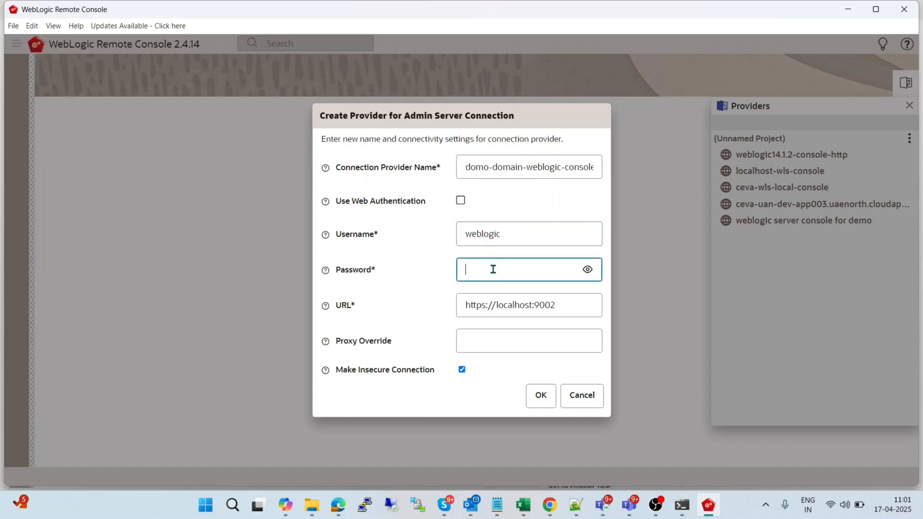
type("••••")
left_click(471, 352)
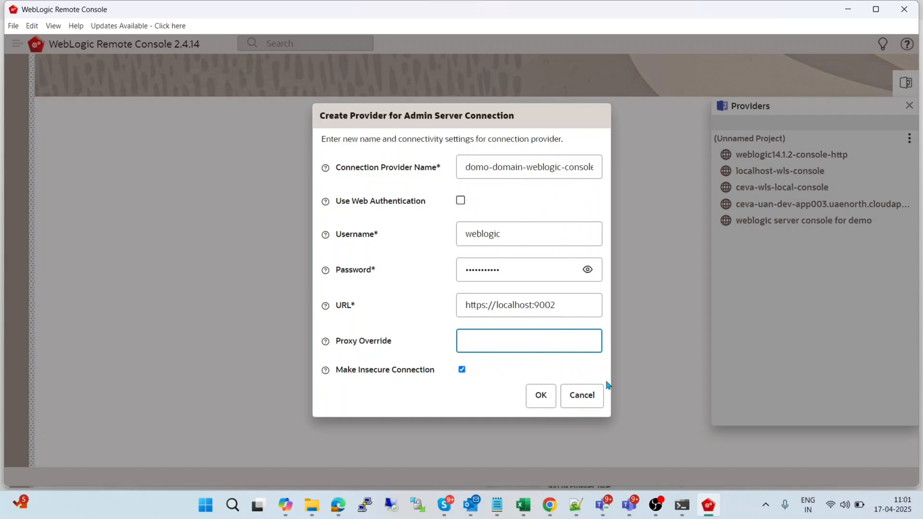
- Switch to Command Prompt and run startWebLogic.cmd in the base_domain bin folder to start the Admin Server
left_click(682, 506)
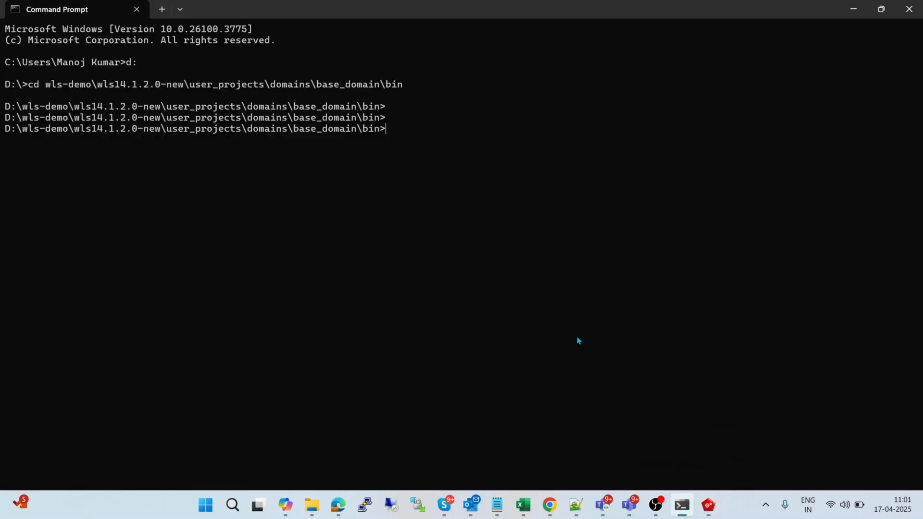
type("star")
key("Tab")
key("Tab")
key("Tab")
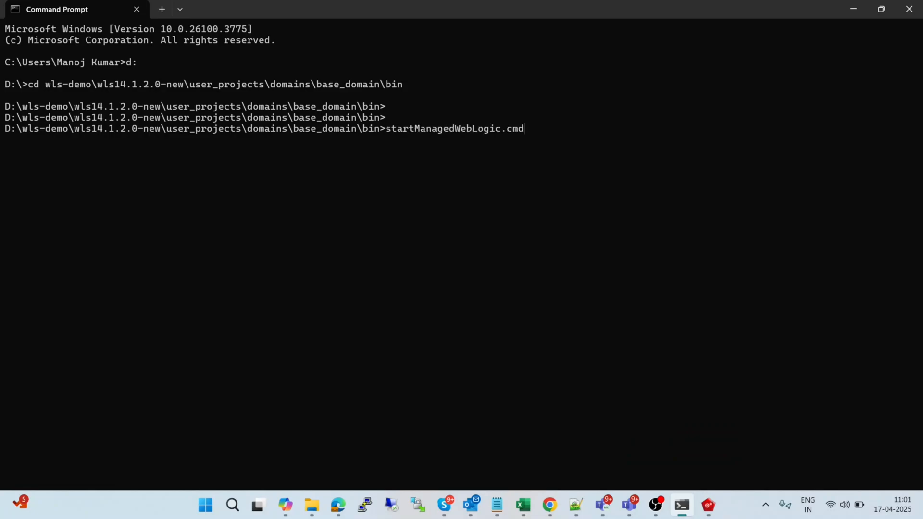
key("Tab")
key("Tab")
key("Tab")
key("Tab")
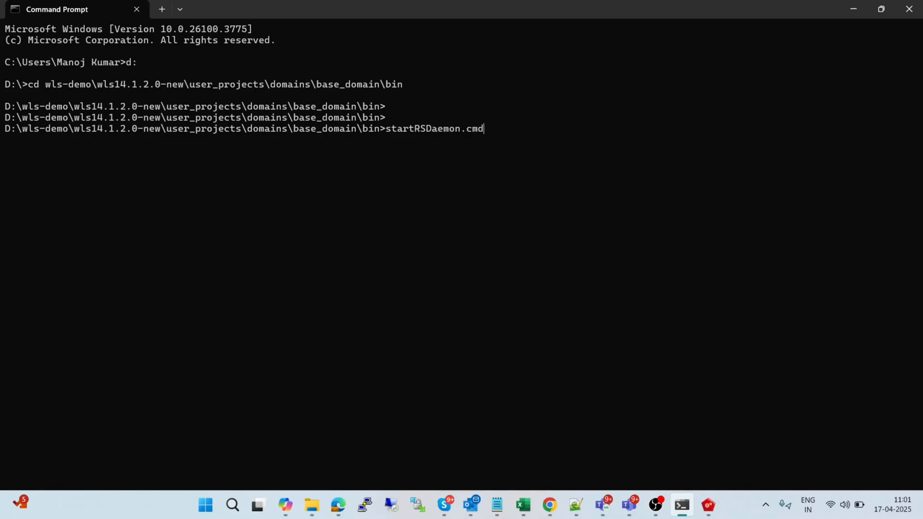
key("Tab")
key("Return")
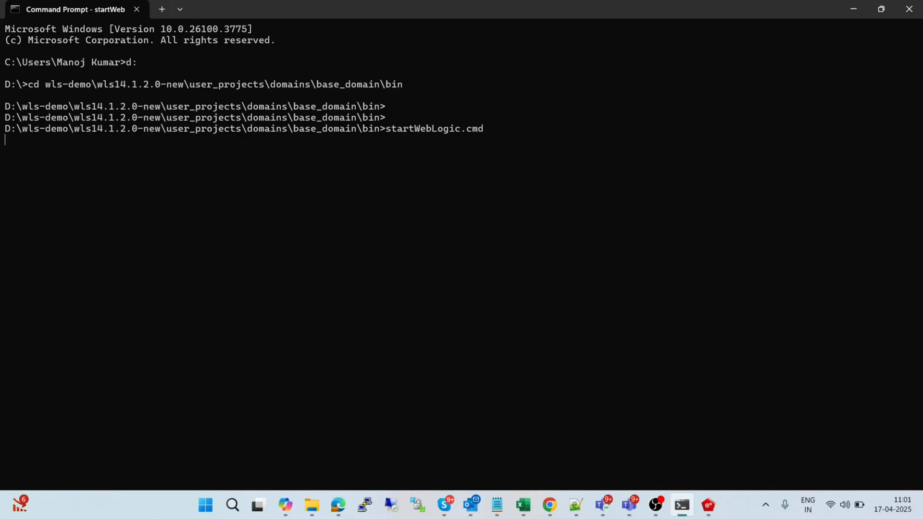
left_click(161, 9)
left_click(102, 10)
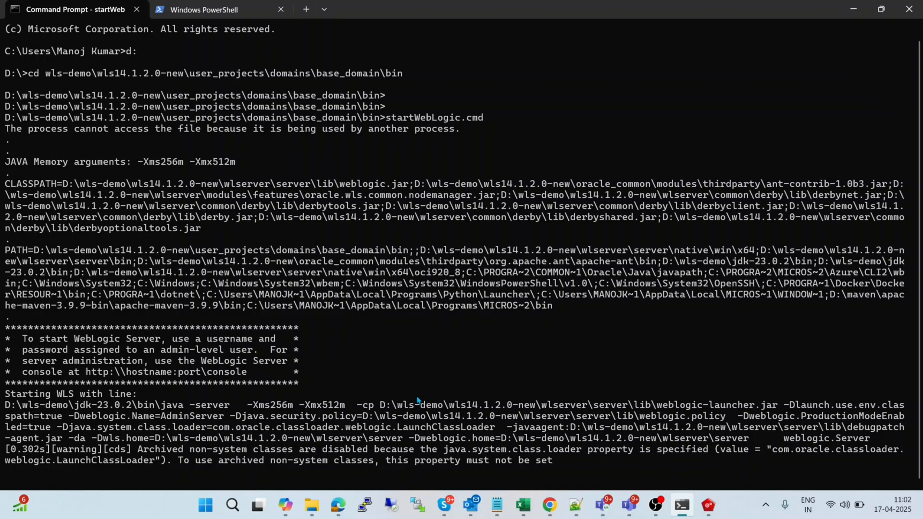
- Return to WebLogic Remote Console, discard the new connection provider, and check the ceva-wls-local-console provider's information
left_click(709, 505)
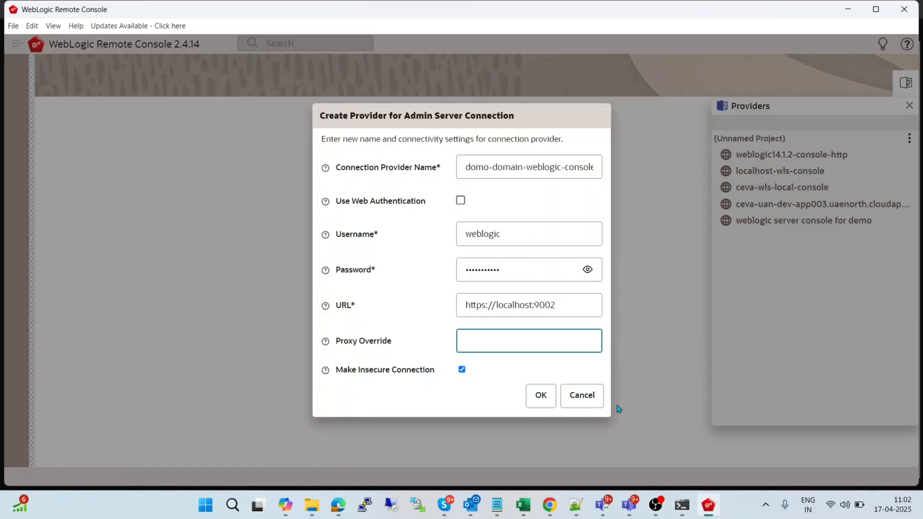
left_click(571, 394)
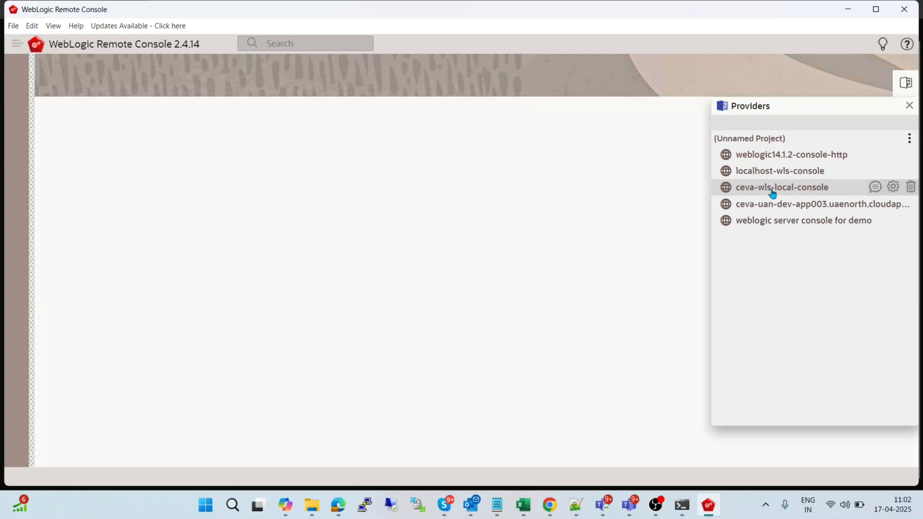
left_click(876, 189)
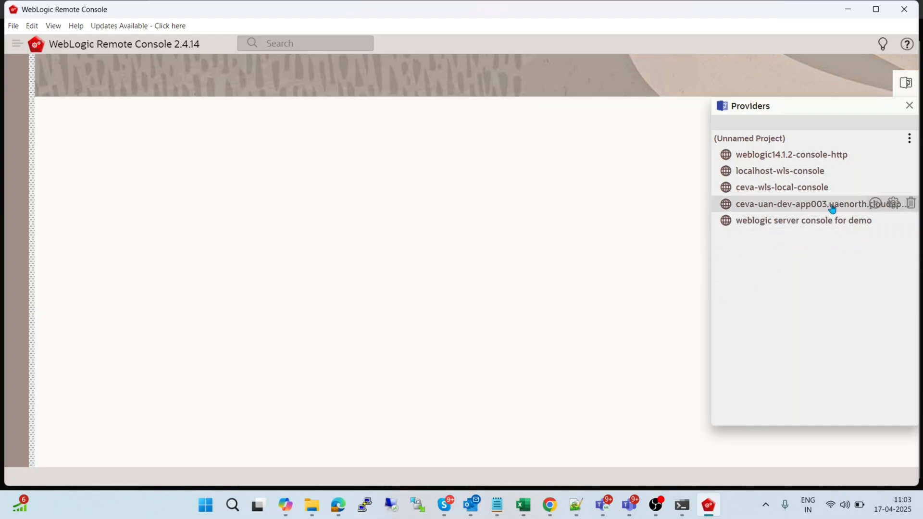
- Try to connect the ceva-uan-dev-app003 provider through its connection settings, checking the server log meanwhile, then cancel the edit
left_click(887, 207)
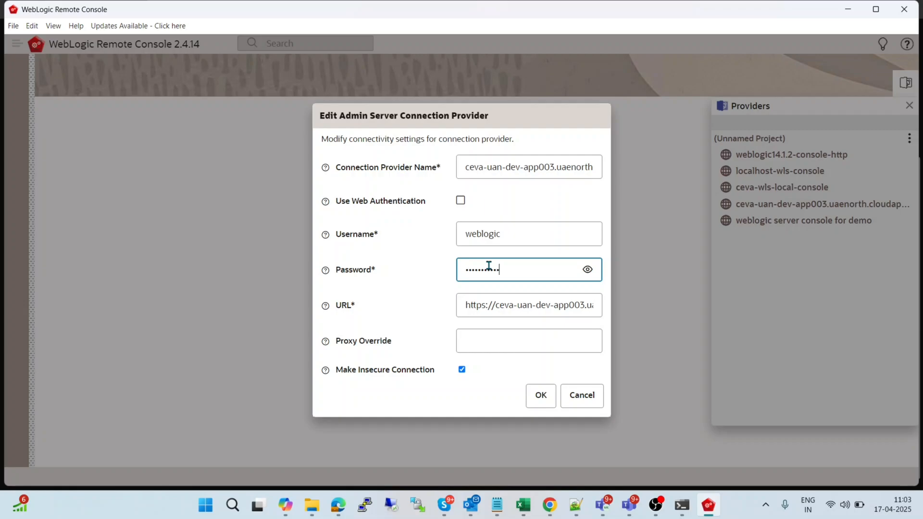
left_click(541, 395)
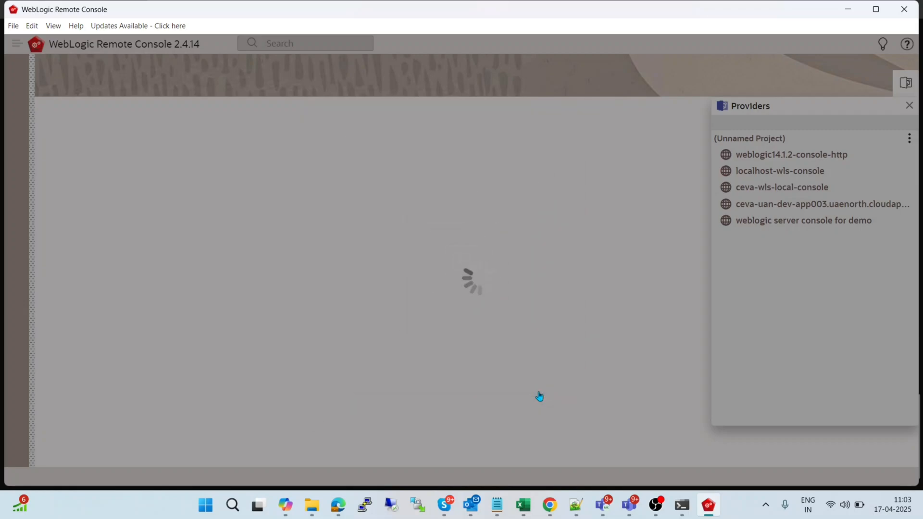
key("alt+Tab")
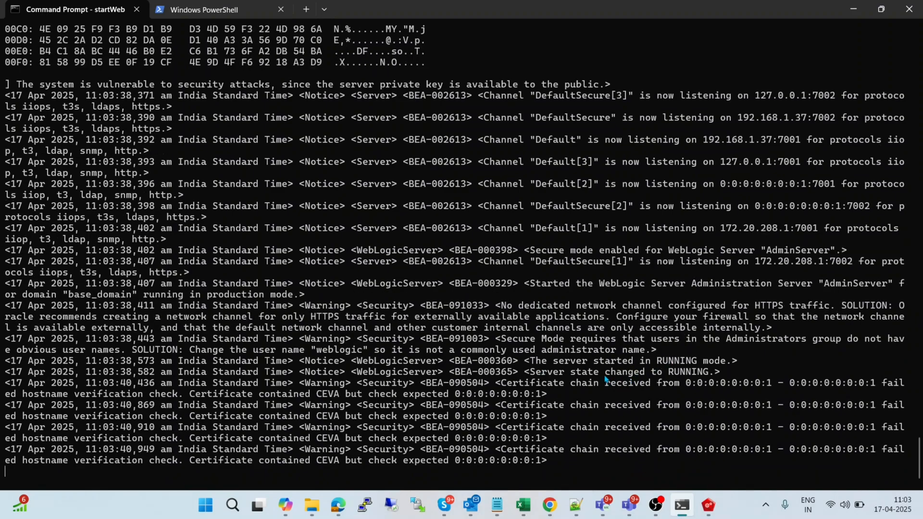
key("alt+Tab")
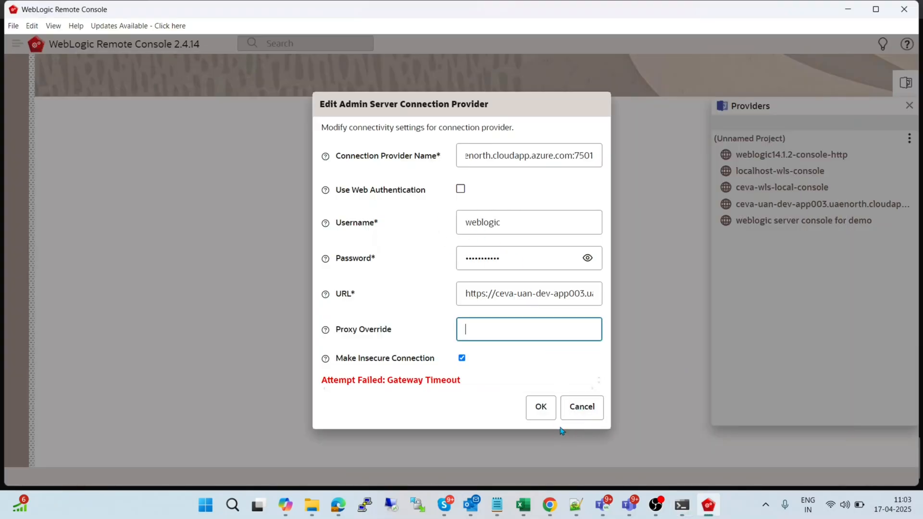
left_click(545, 409)
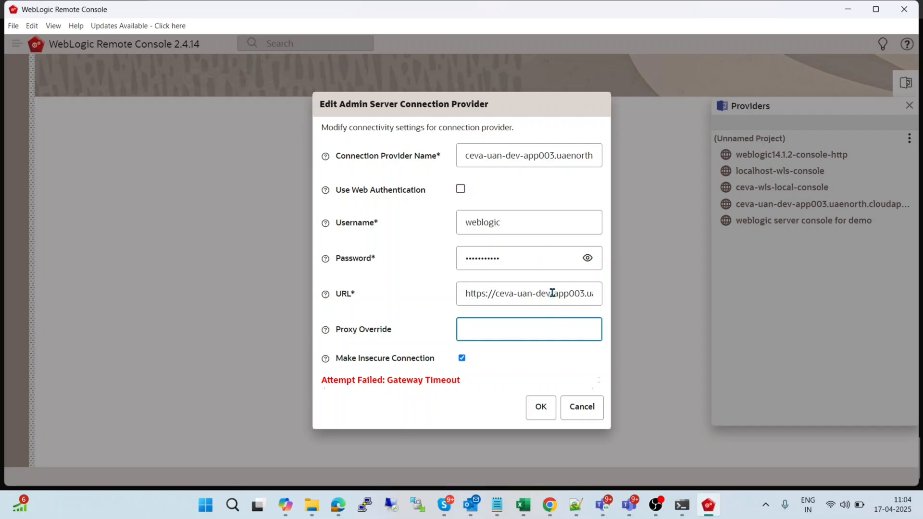
left_click(592, 414)
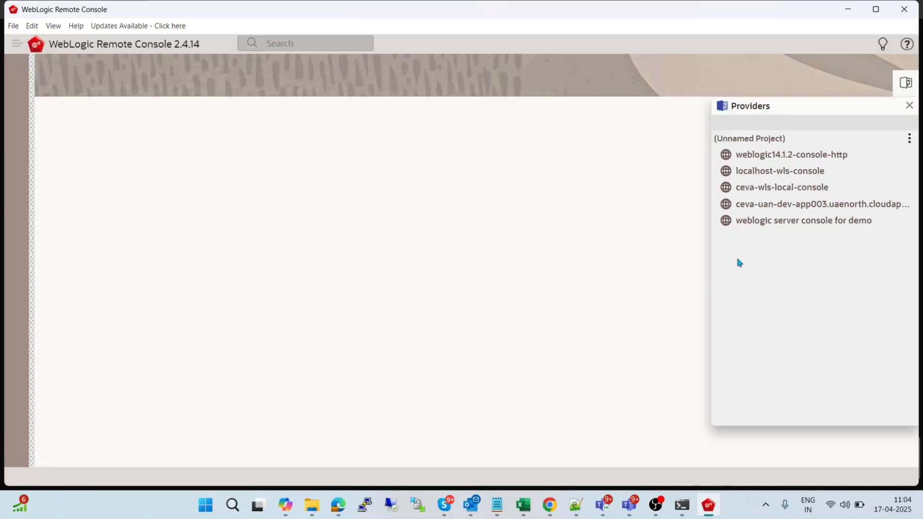
- Connect to the ceva-wls-local-console provider and show the domain's Servers under Environment in the Edit Tree
left_click(801, 188)
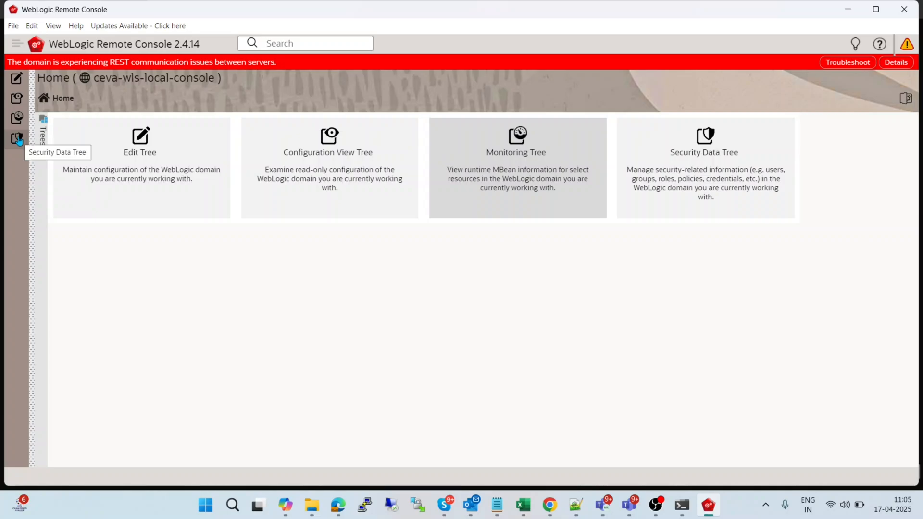
left_click(130, 163)
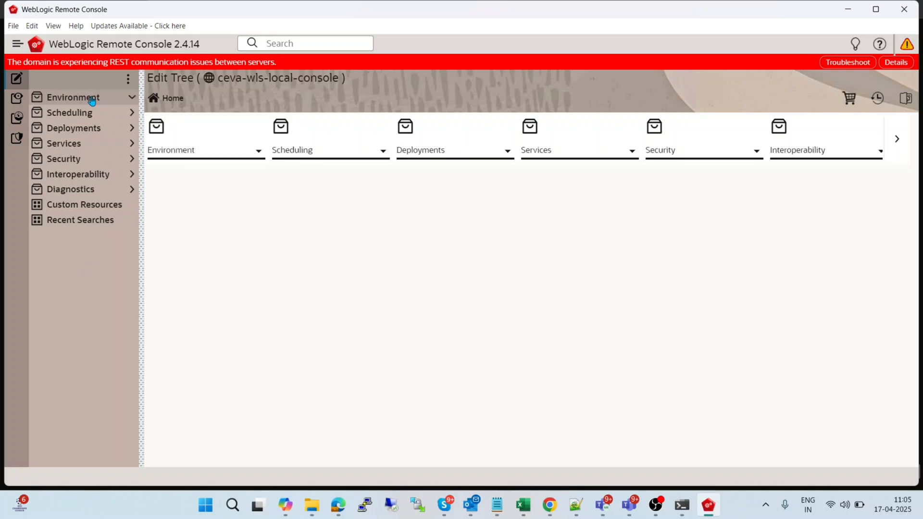
left_click(92, 100)
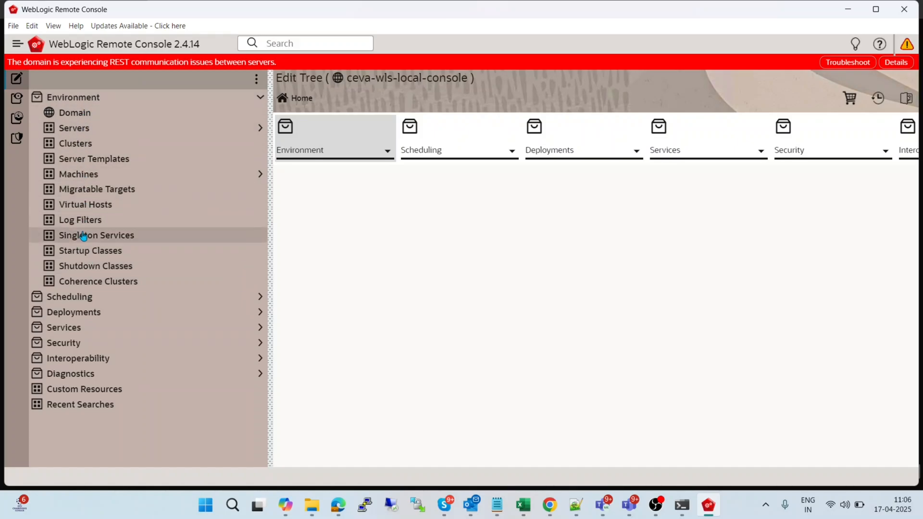
left_click(81, 133)
left_click(79, 145)
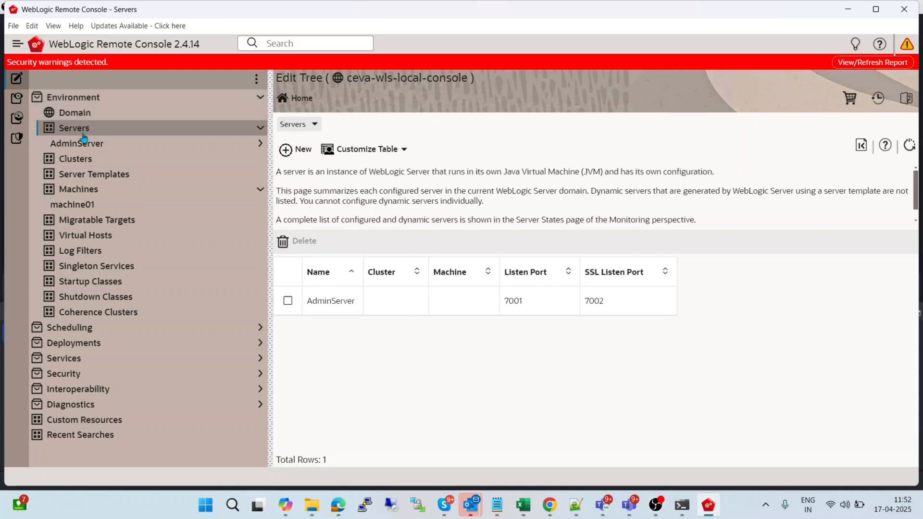
- Create a new server named demo-ms1 without copying settings from another server
left_click(304, 153)
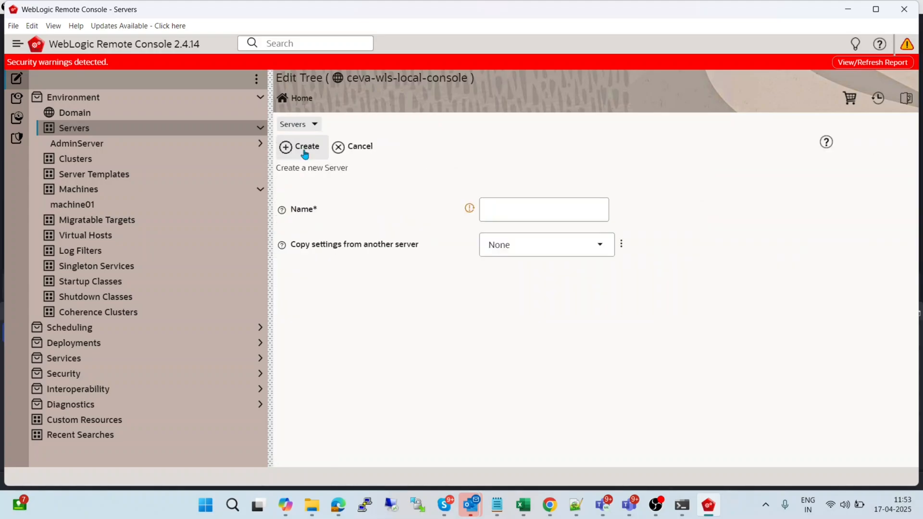
left_click(488, 214)
type("ce")
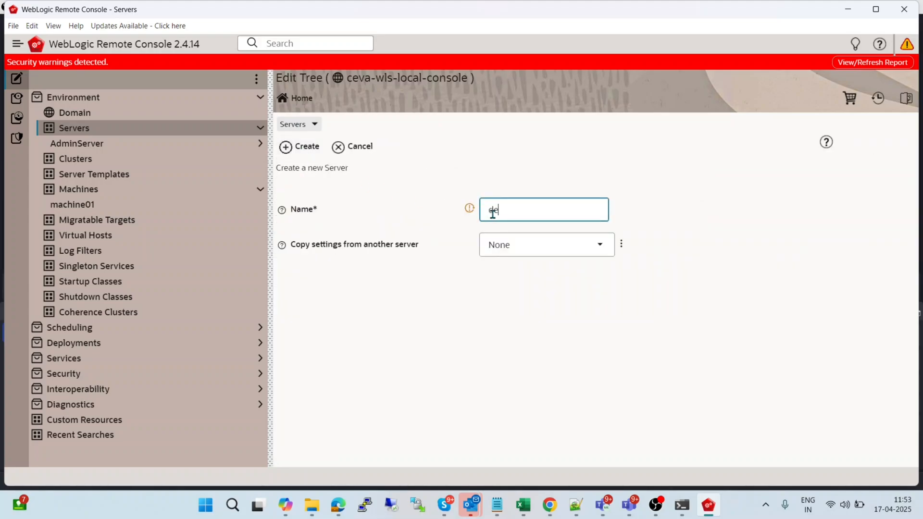
type("mo-ms1")
left_click(302, 150)
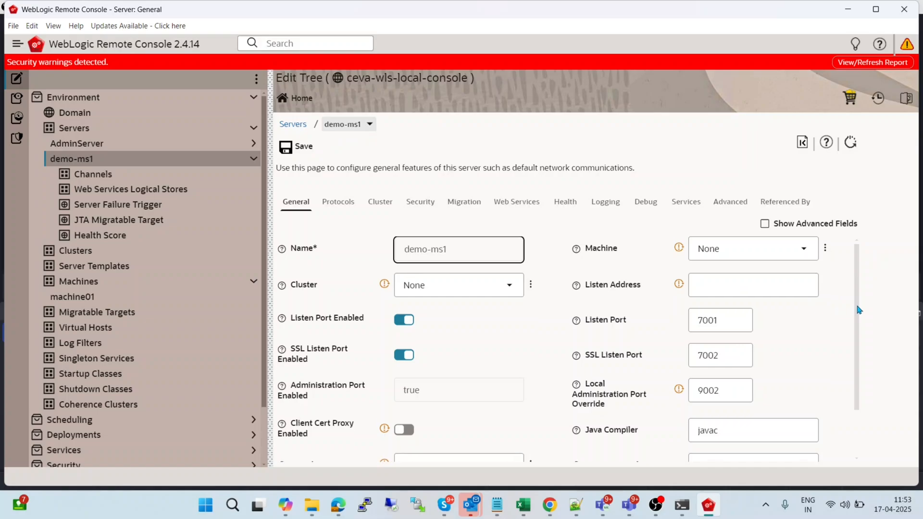
- Set the Listen Port of demo-ms1 to 8003
left_click_drag(859, 304, 861, 336)
left_click(719, 283)
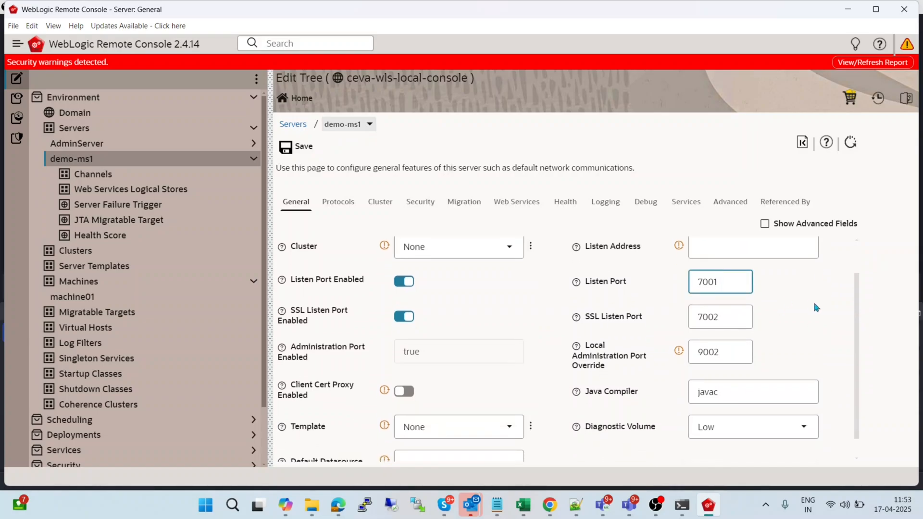
key("BackSpace")
key("BackSpace")
key("BackSpace")
key("BackSpace")
type("8002")
key("BackSpace")
type("3")
- Set demo-ms1's SSL Listen Port to 7003 and its Local Administration Port Override to 9003
left_click(722, 317)
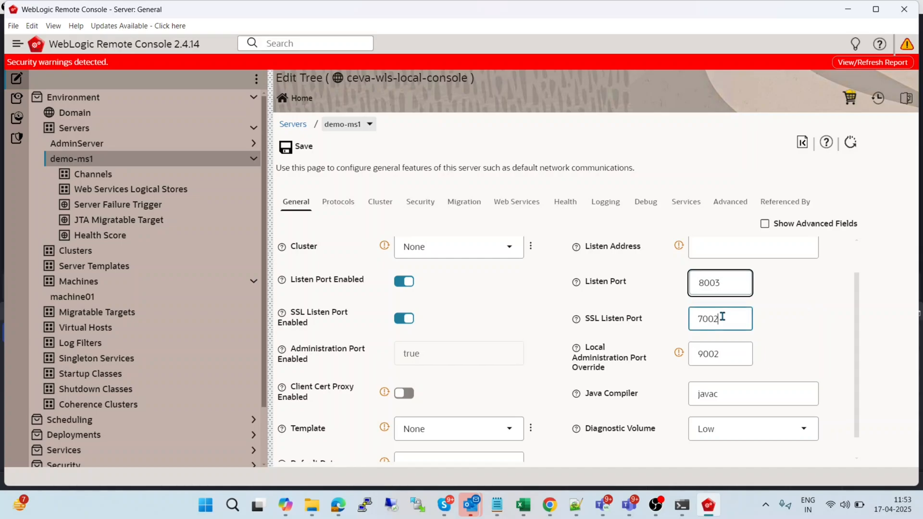
key("BackSpace")
key("BackSpace")
key("BackSpace")
type("7003")
left_click(724, 345)
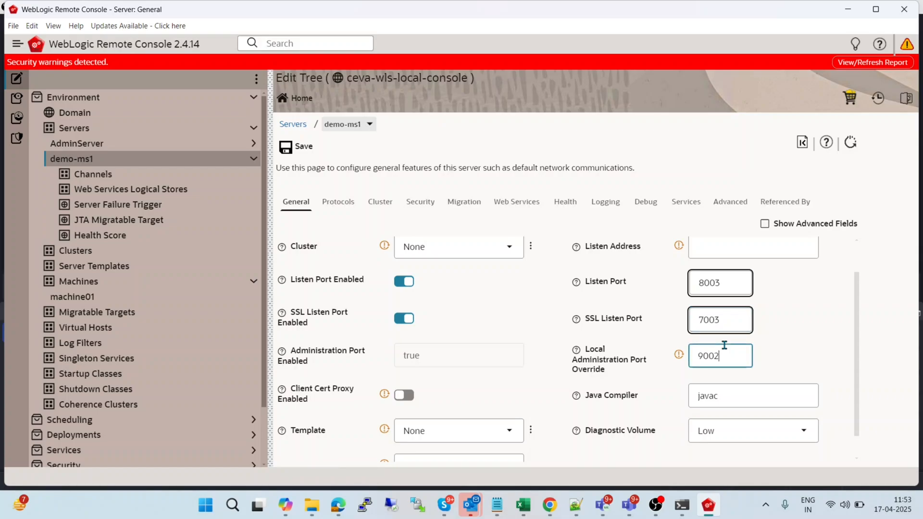
key("BackSpace")
type("3")
- Enter ceva as demo-ms1's Listen Address and assign the server to machine01
scroll(864, 366, "up", 1)
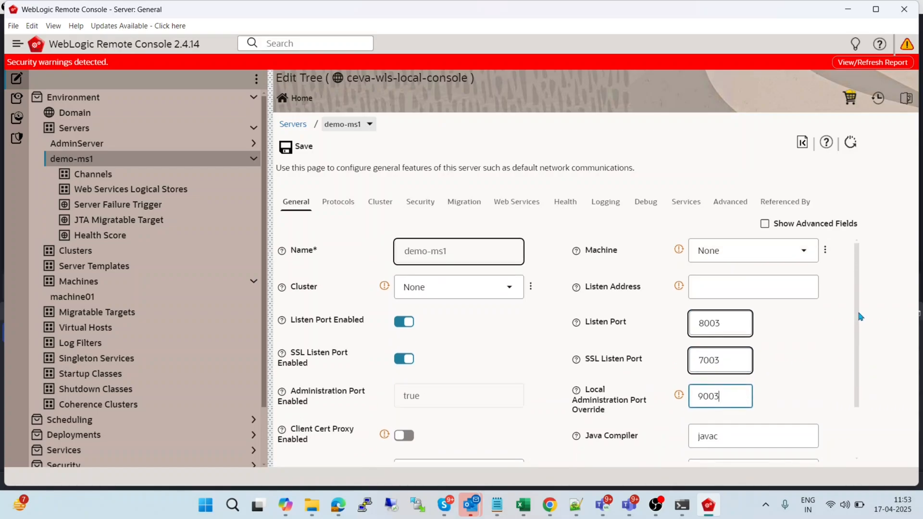
left_click(733, 285)
type("ceva")
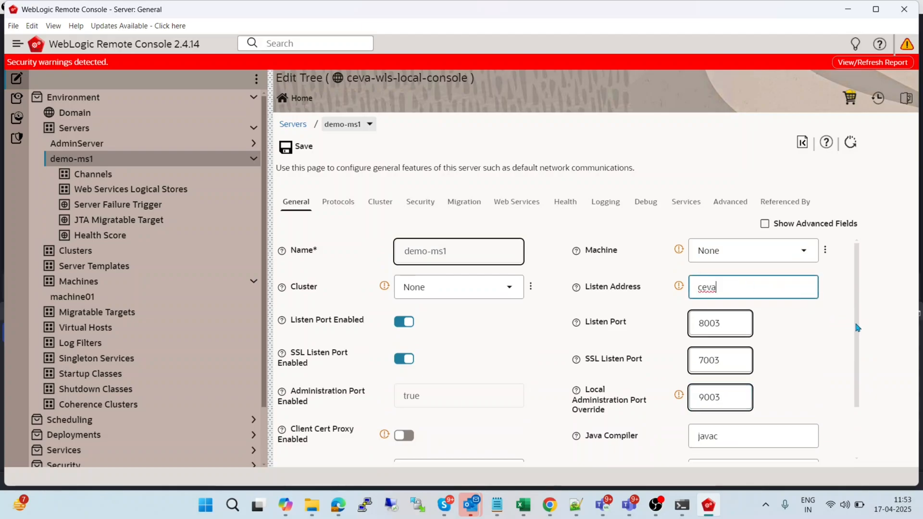
left_click(804, 251)
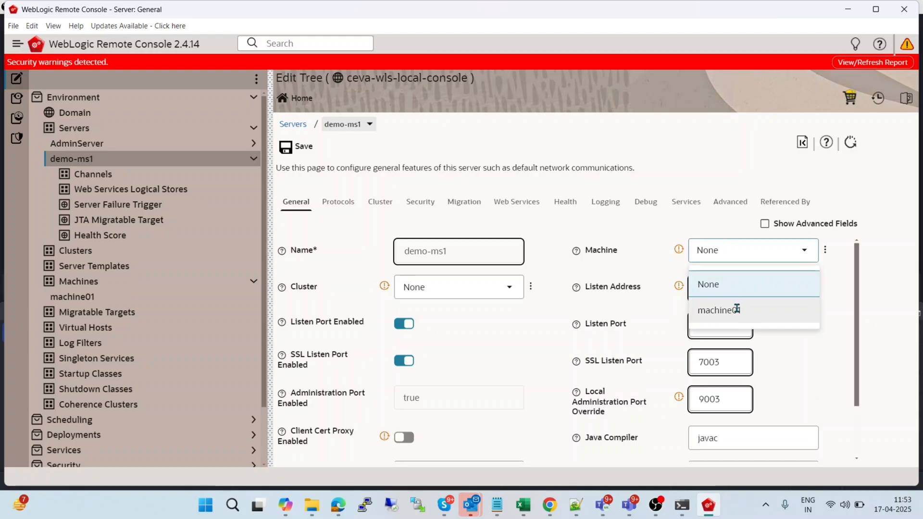
left_click(736, 311)
- Save the general settings of demo-ms1 and commit the pending changes to the domain
left_click_drag(857, 291, 865, 350)
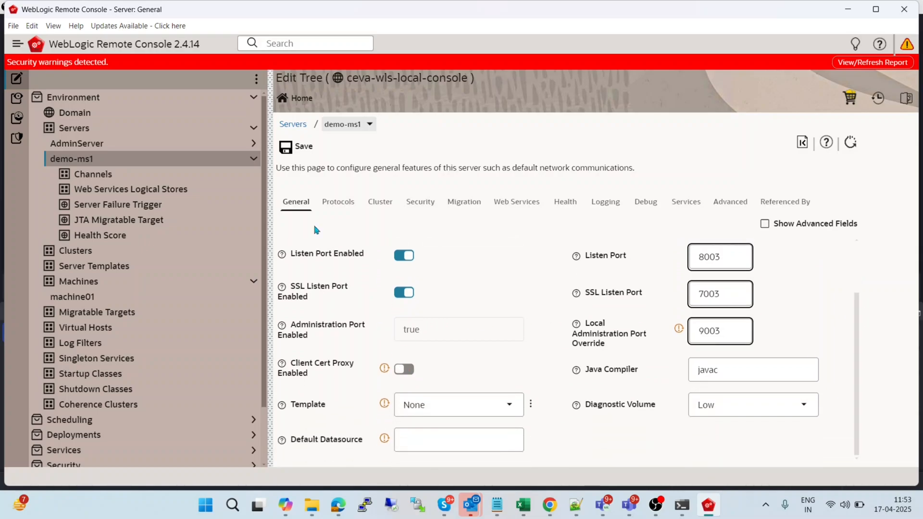
left_click(299, 149)
left_click(850, 103)
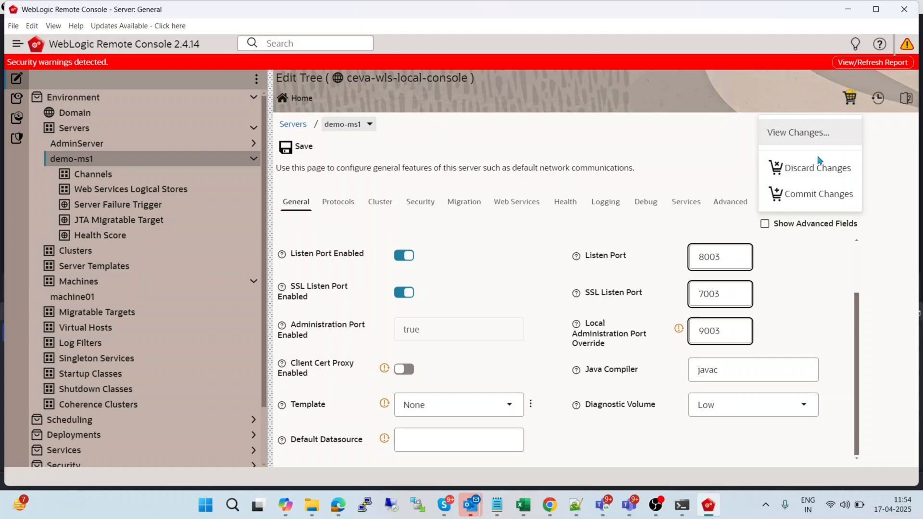
left_click(807, 205)
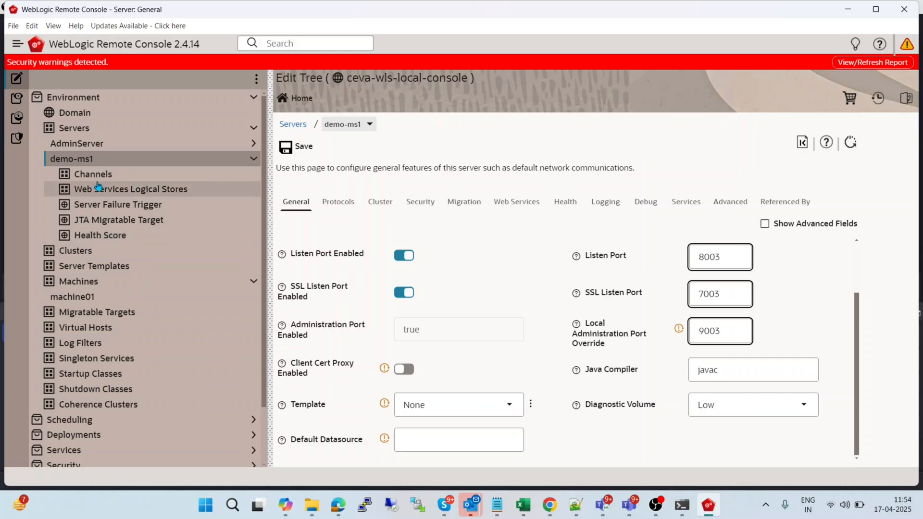
- Examine the Node Manager settings of machine01, including its type, listen address and listen port
left_click(85, 288)
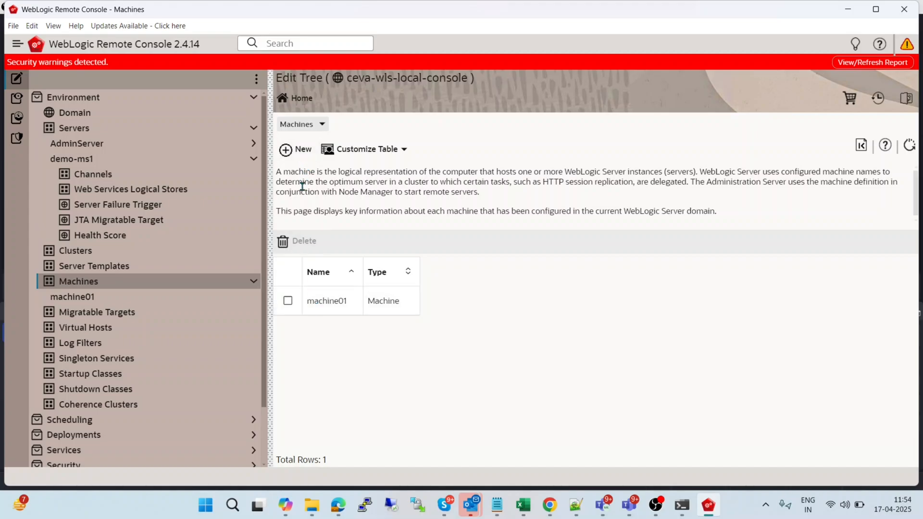
left_click(332, 307)
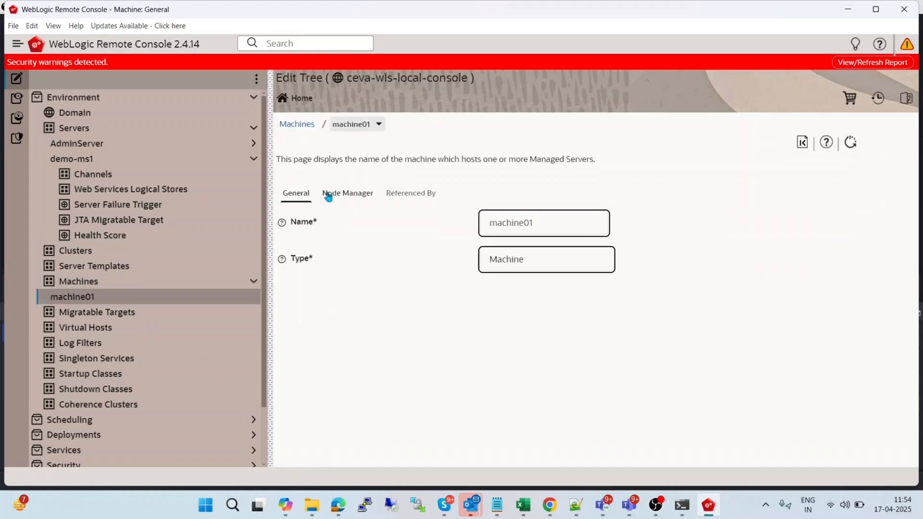
left_click(354, 194)
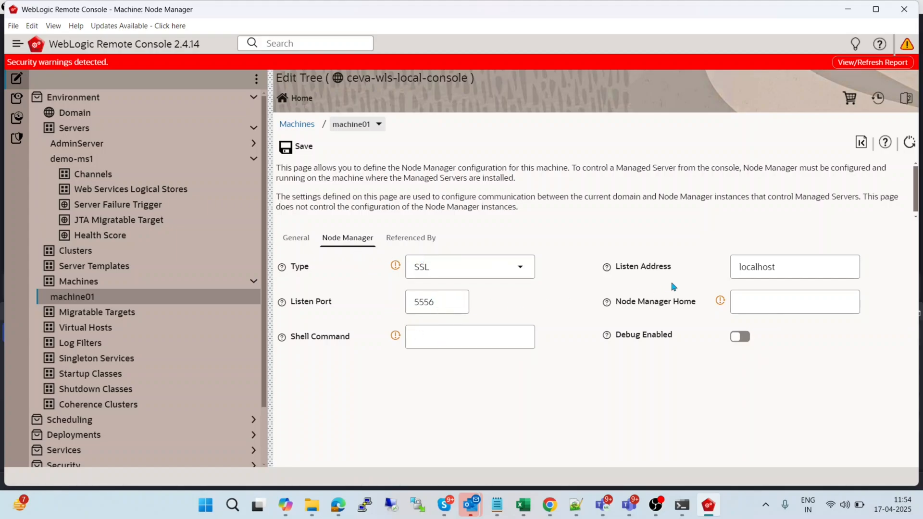
mouse_move(399, 266)
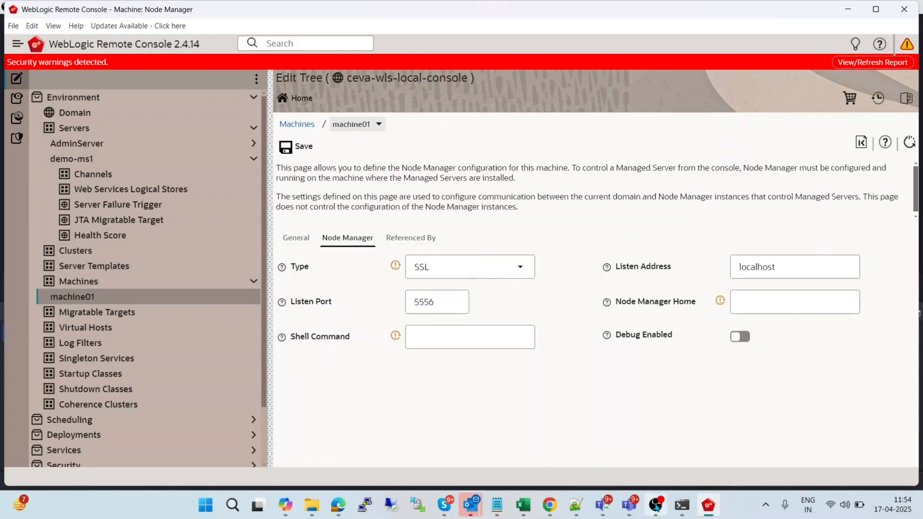
- Switch to the Command Prompt to check Node Manager's listener message, and return to WebLogic Remote Console
left_click(682, 505)
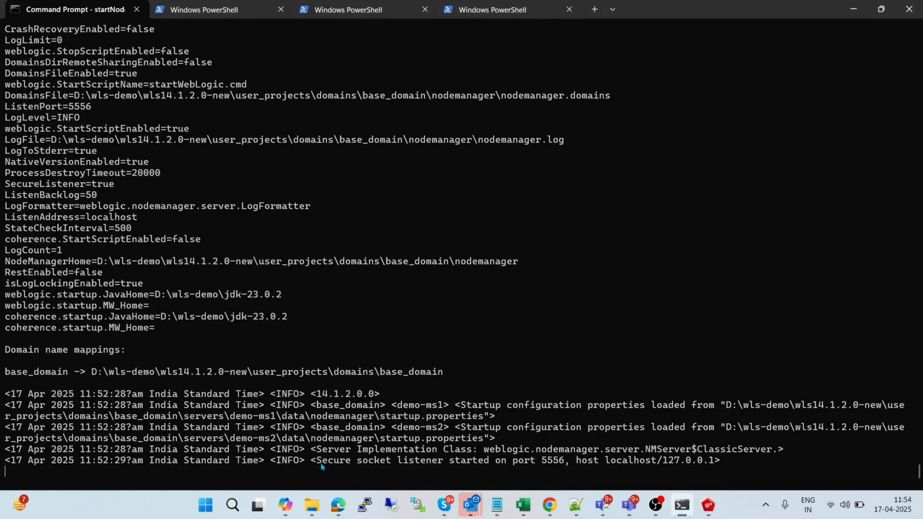
left_click_drag(317, 462, 721, 469)
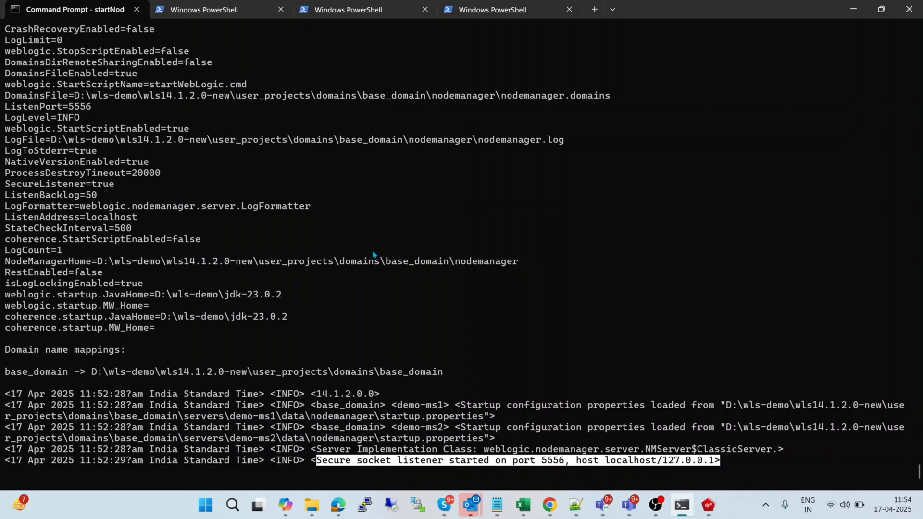
key("alt+Tab")
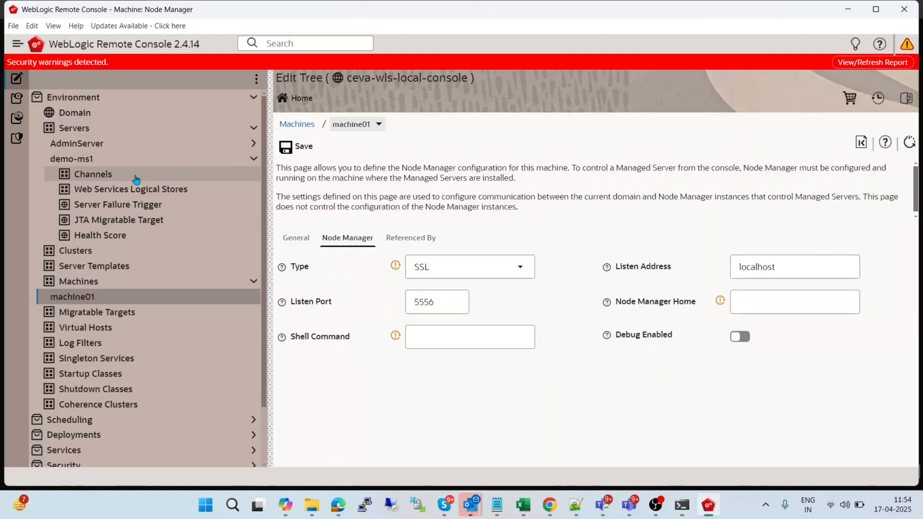
- Review the configured servers in the Edit Tree, and start demo-ms1 from the Servers list in the Monitoring Tree
left_click(80, 131)
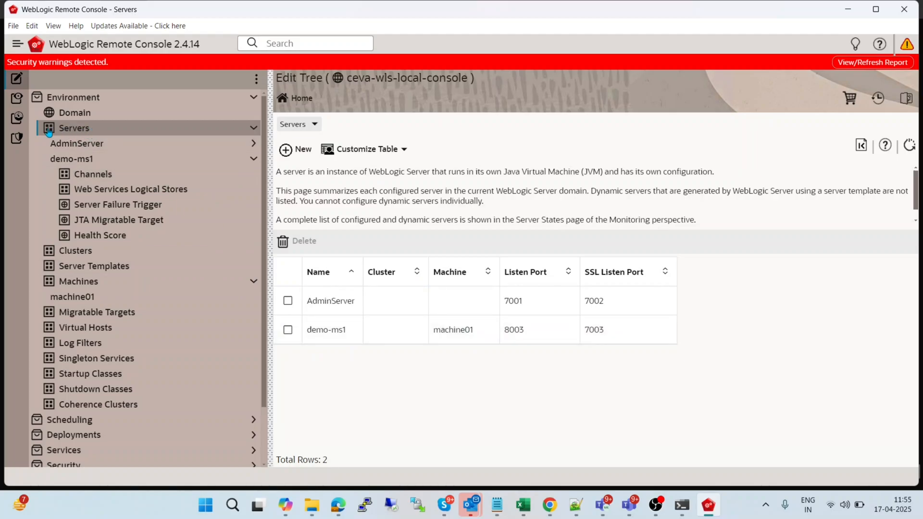
left_click(18, 119)
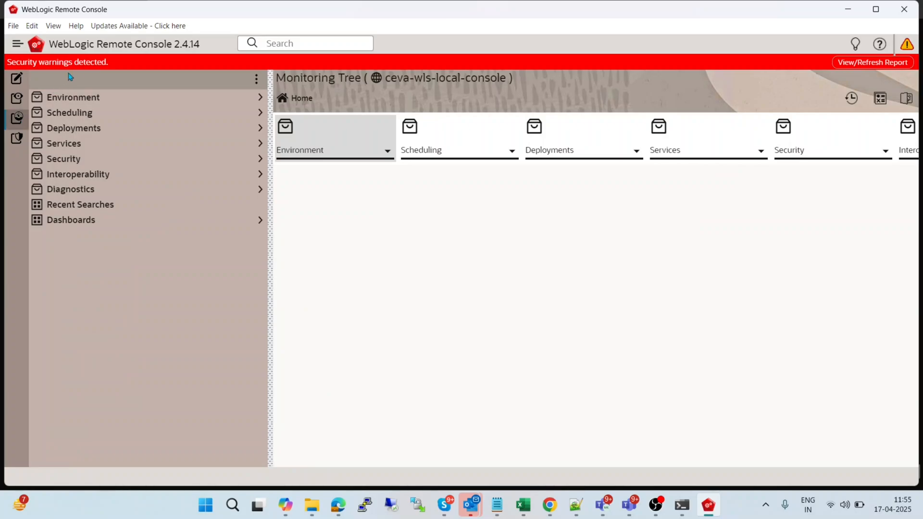
left_click(81, 98)
left_click(74, 144)
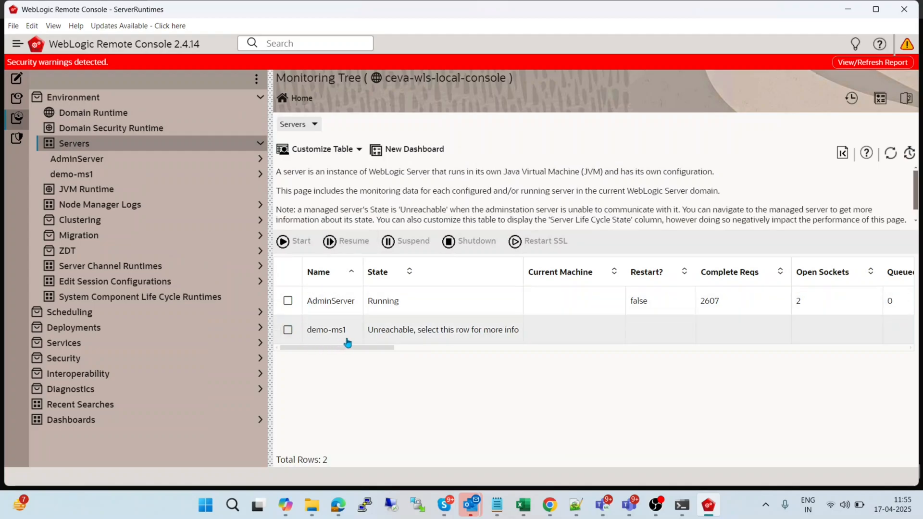
left_click(288, 330)
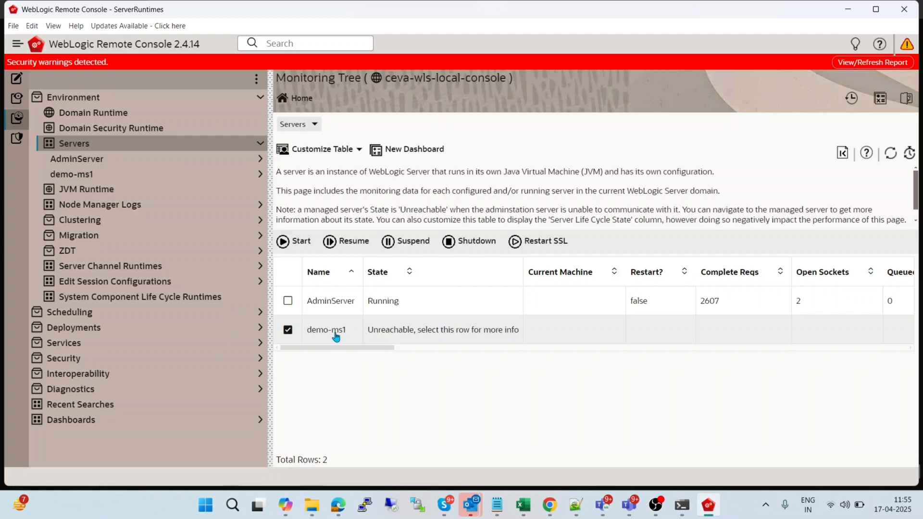
left_click(302, 246)
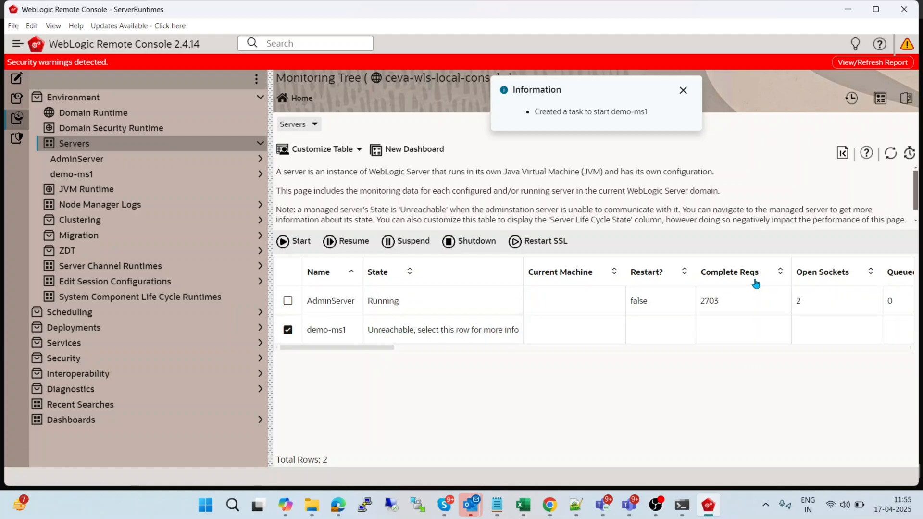
- Refresh the server states, dismiss the information message, and check the progress of demo-ms1's start task under Tasks
left_click(888, 156)
left_click(683, 90)
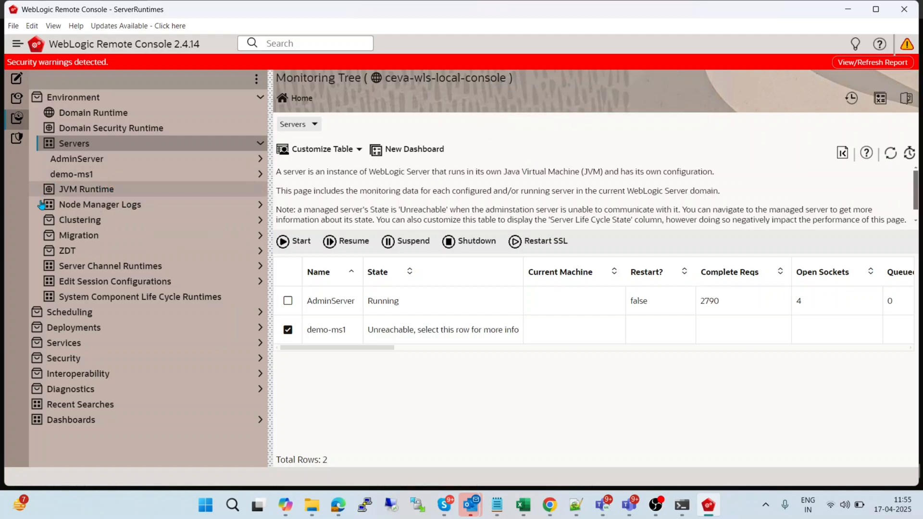
left_click(82, 175)
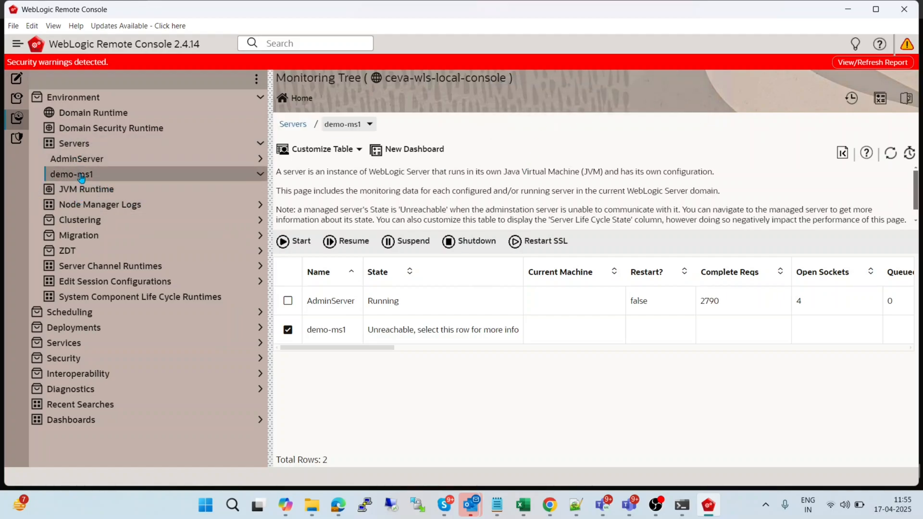
left_click(88, 191)
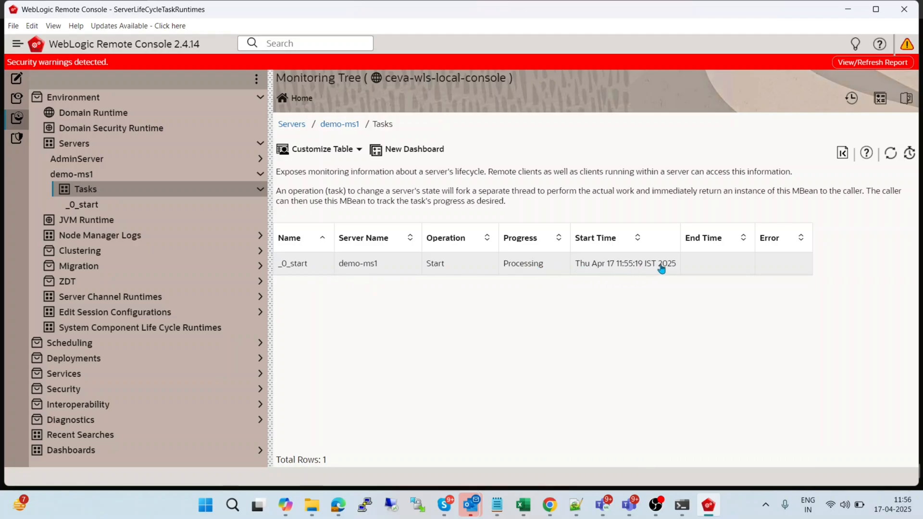
left_click(891, 162)
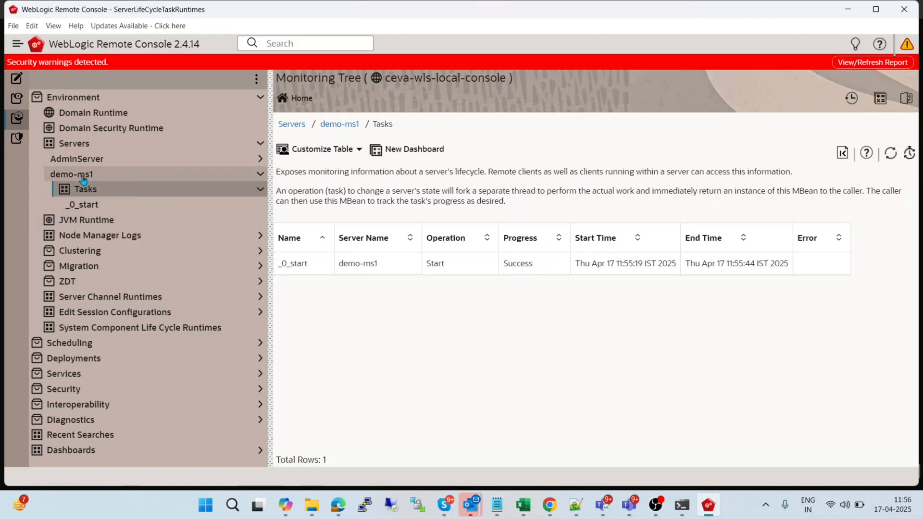
- Check demo-ms1's general runtime information and its state in the Monitoring Tree's Servers list
left_click(82, 176)
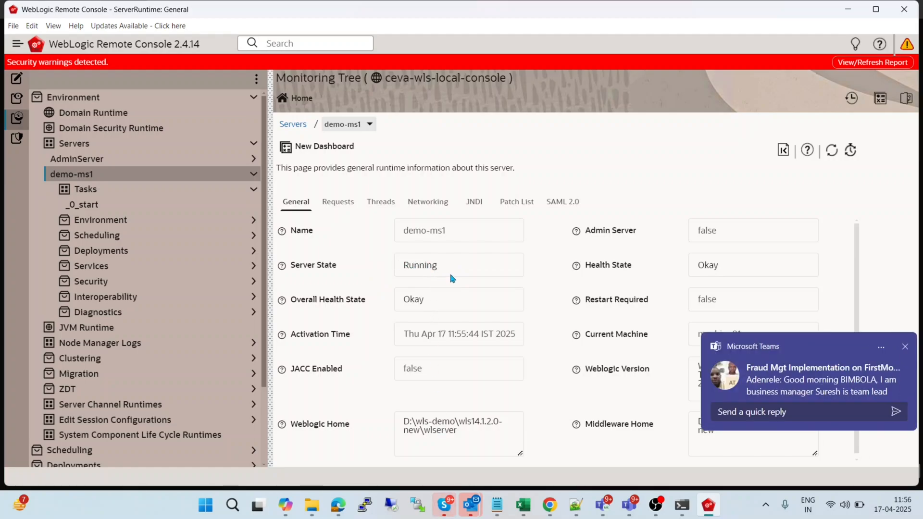
left_click(905, 347)
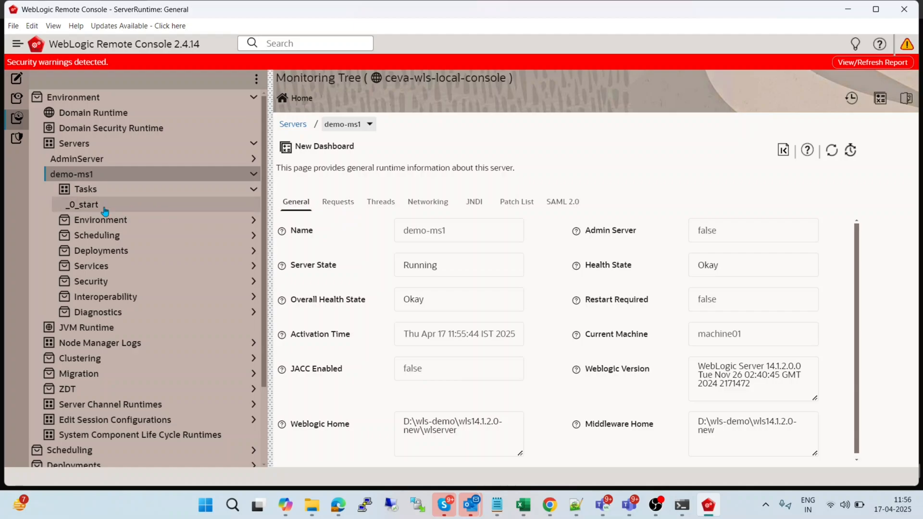
left_click(79, 145)
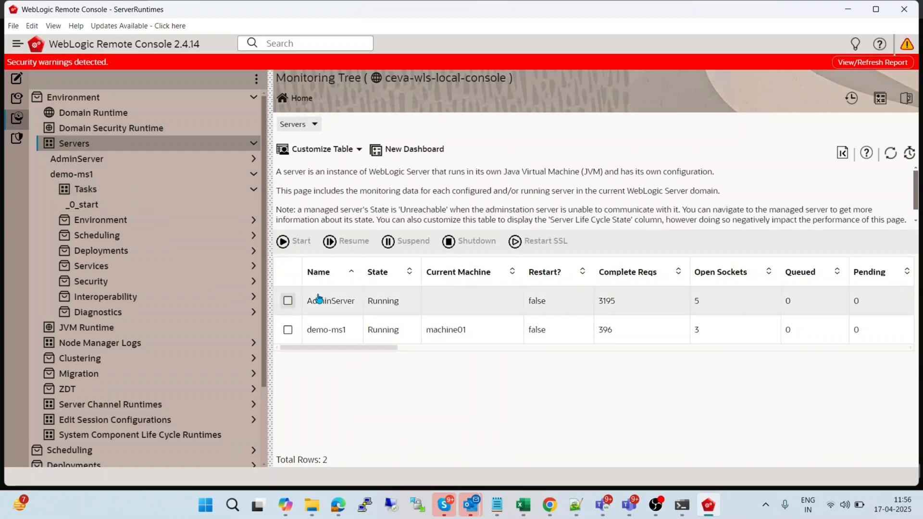
left_click(289, 330)
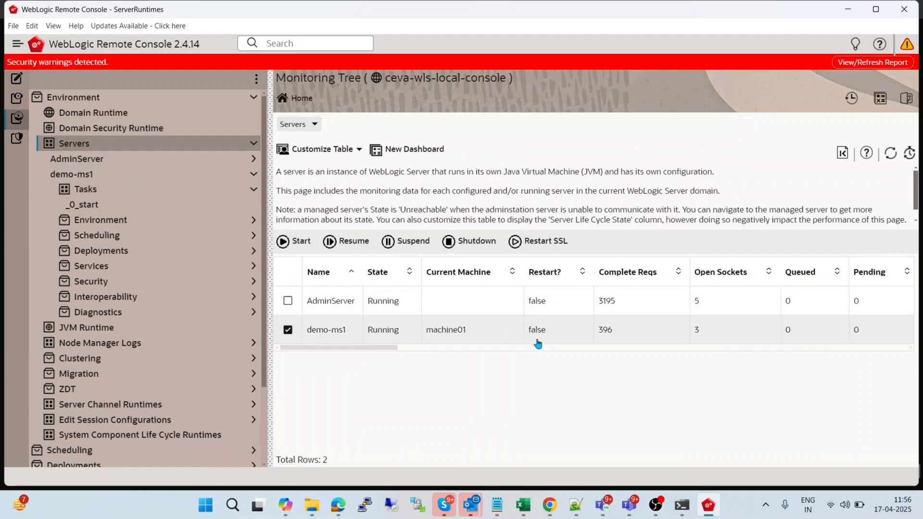
left_click(288, 330)
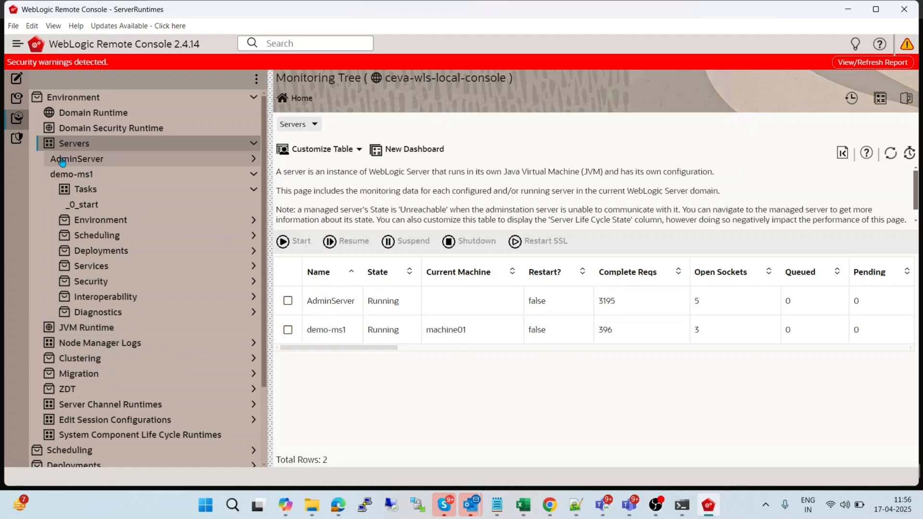
- Examine the entries under Deployments in the Monitoring Tree
scroll(260, 361, "down", 3)
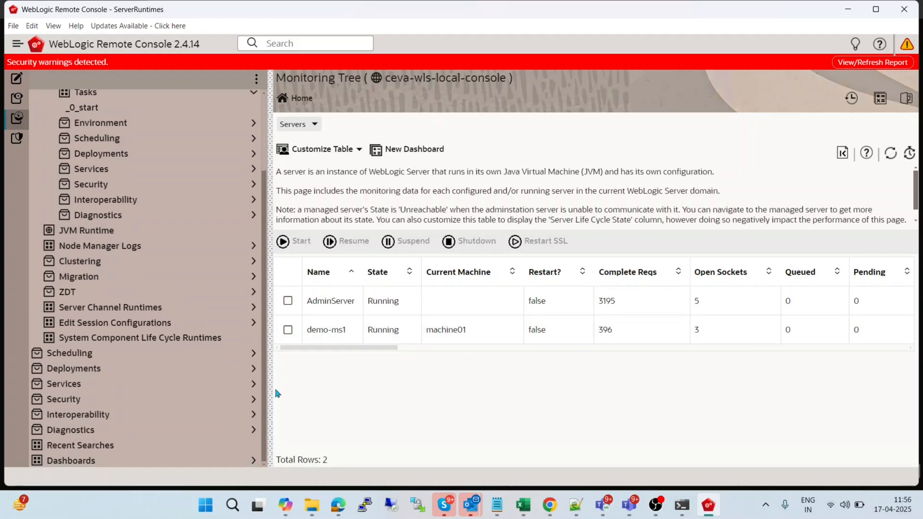
left_click(82, 370)
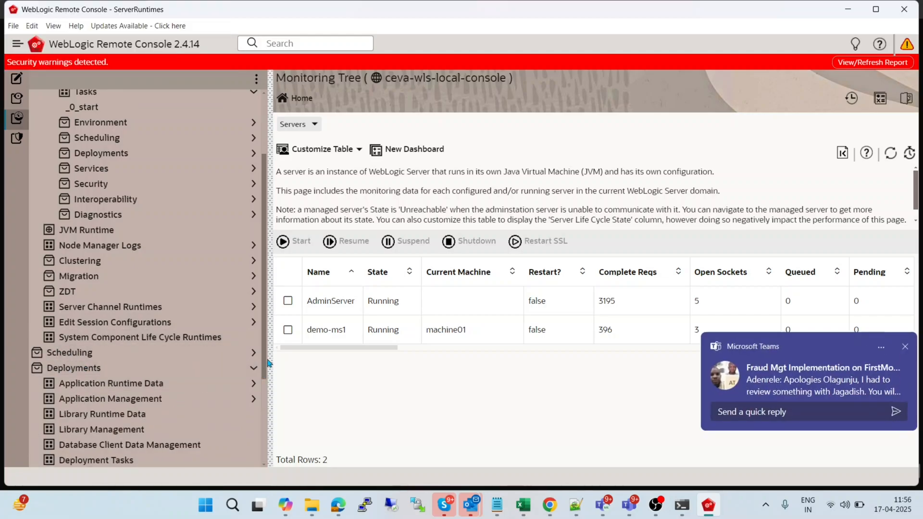
scroll(268, 359, "down", 3)
scroll(97, 200, "up", 5)
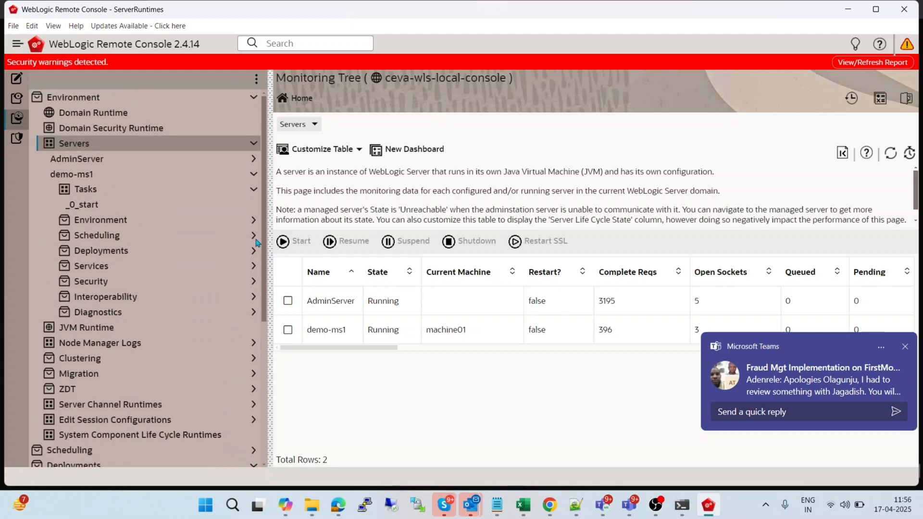
- Delete SampleApp from the Edit Tree's App Deployments and commit the change
left_click(16, 79)
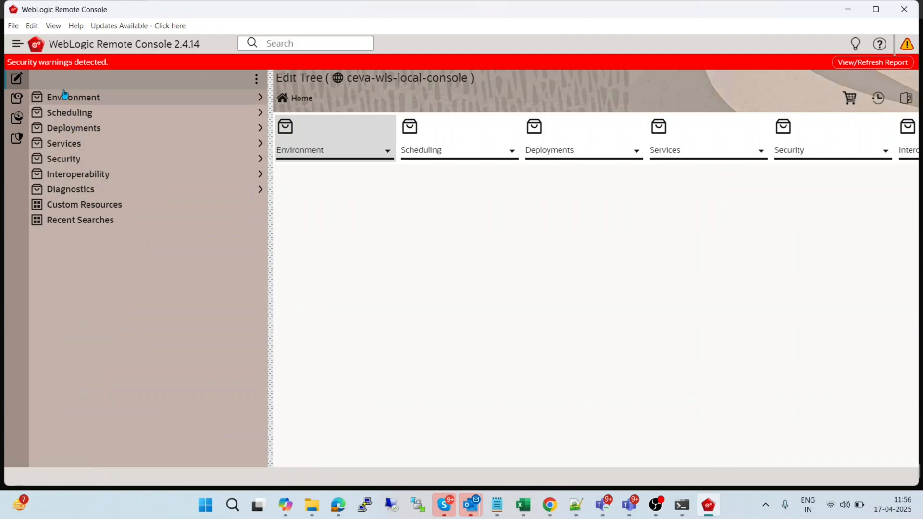
left_click(73, 129)
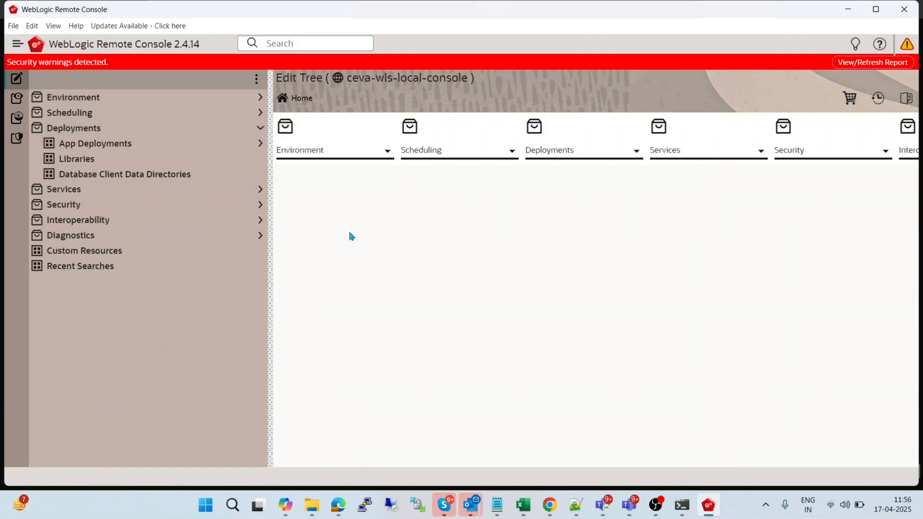
left_click(111, 146)
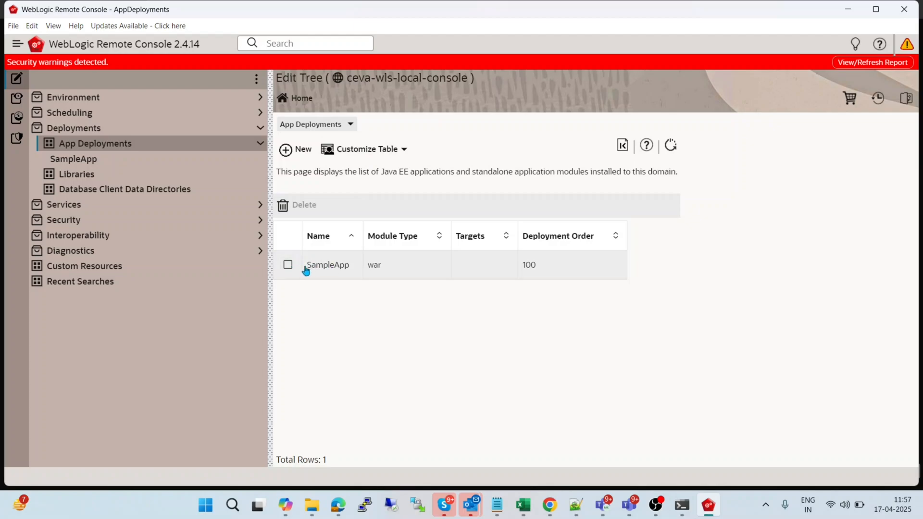
left_click(303, 204)
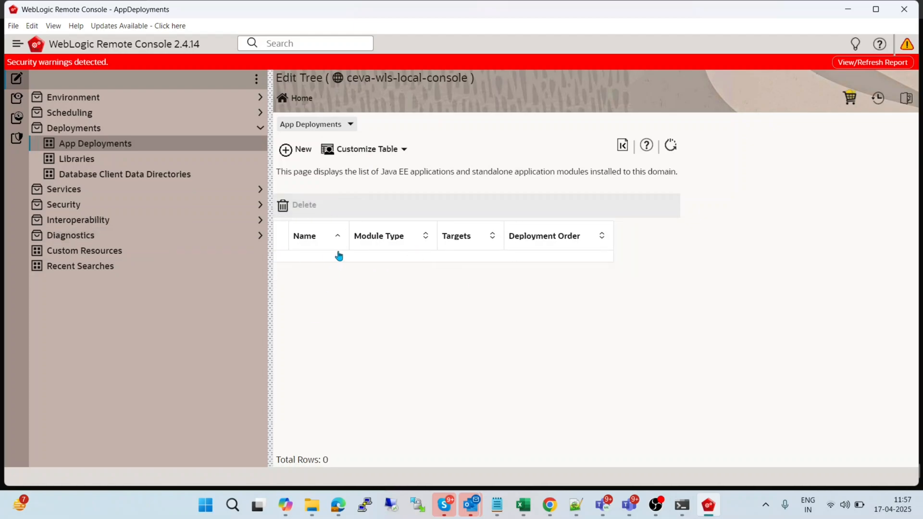
left_click(851, 99)
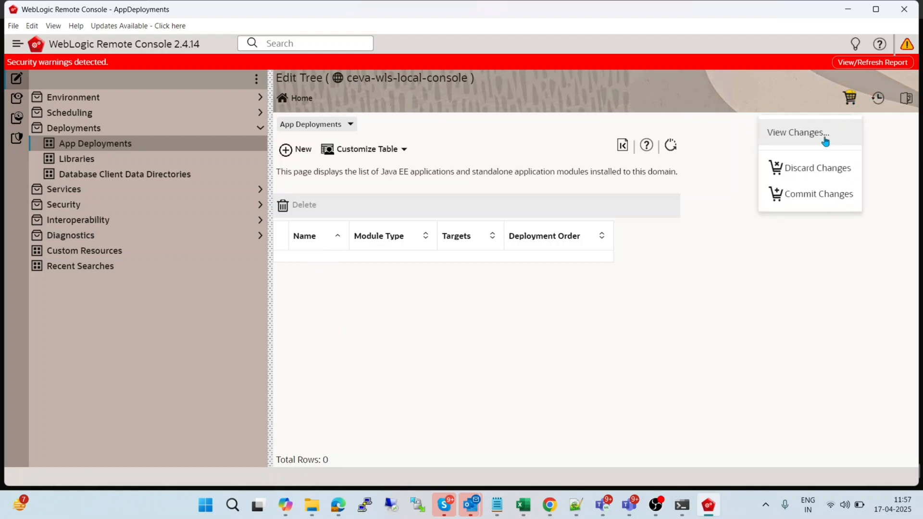
left_click(810, 192)
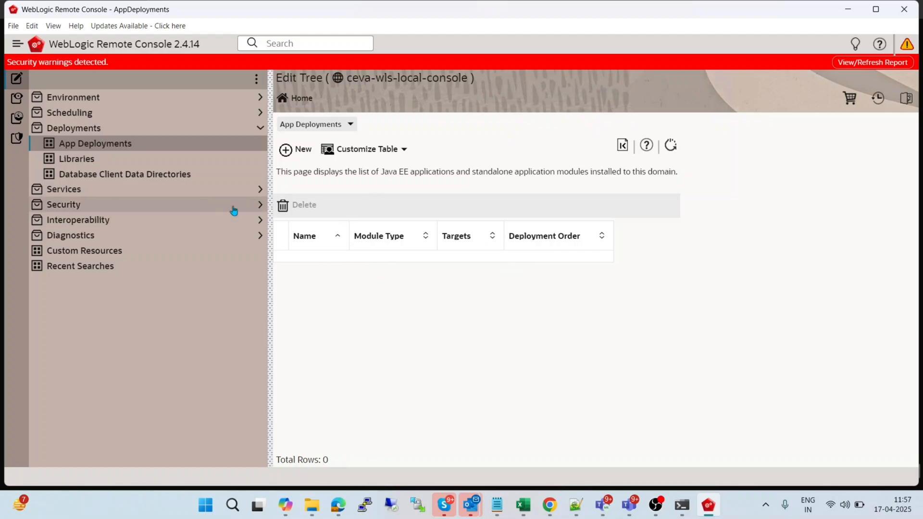
- Begin a new application deployment named SampleApplication with demo-ms1 as its chosen target
left_click(299, 149)
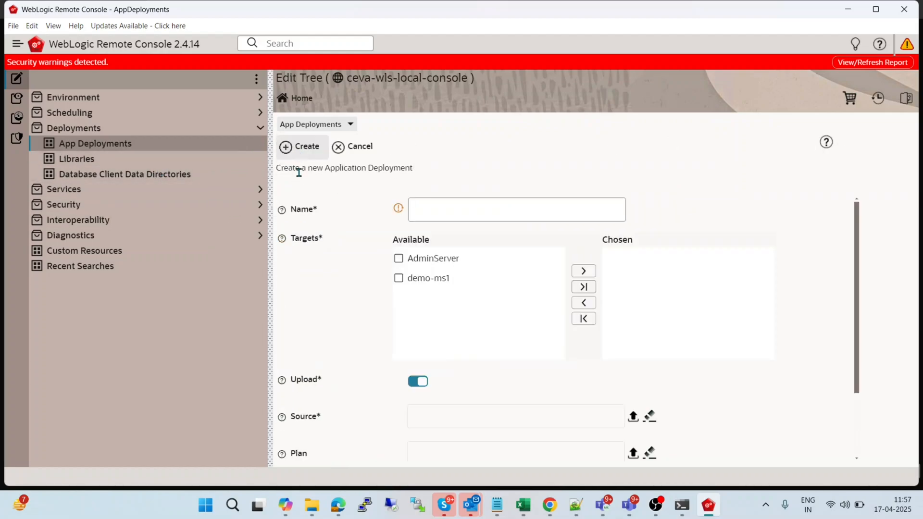
left_click(447, 210)
type("Sam")
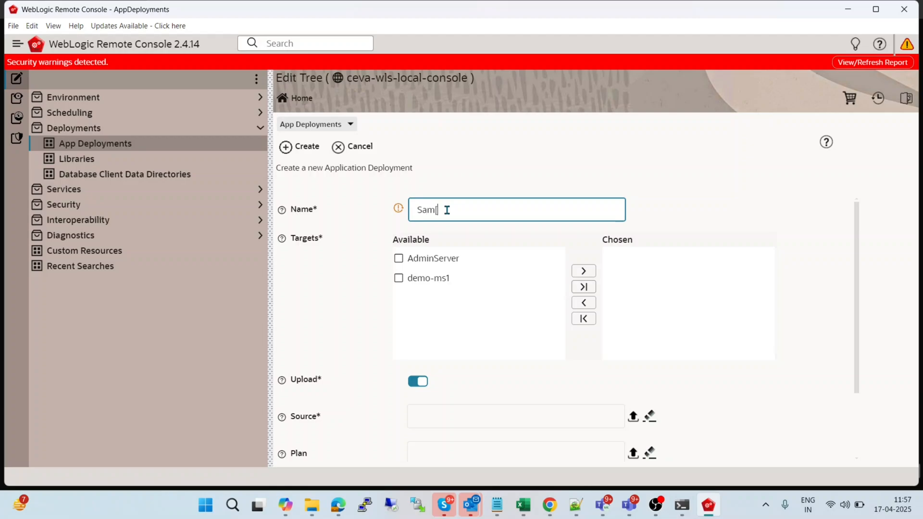
type("pleApplication")
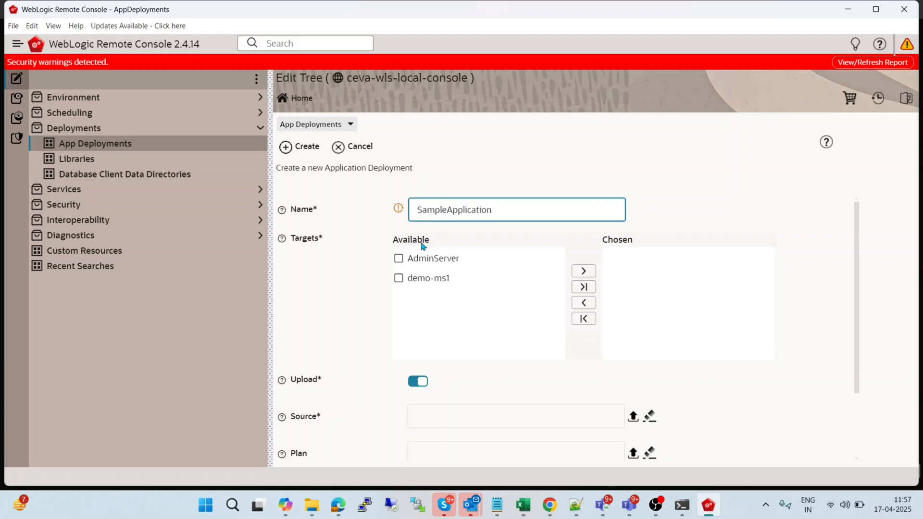
left_click(399, 279)
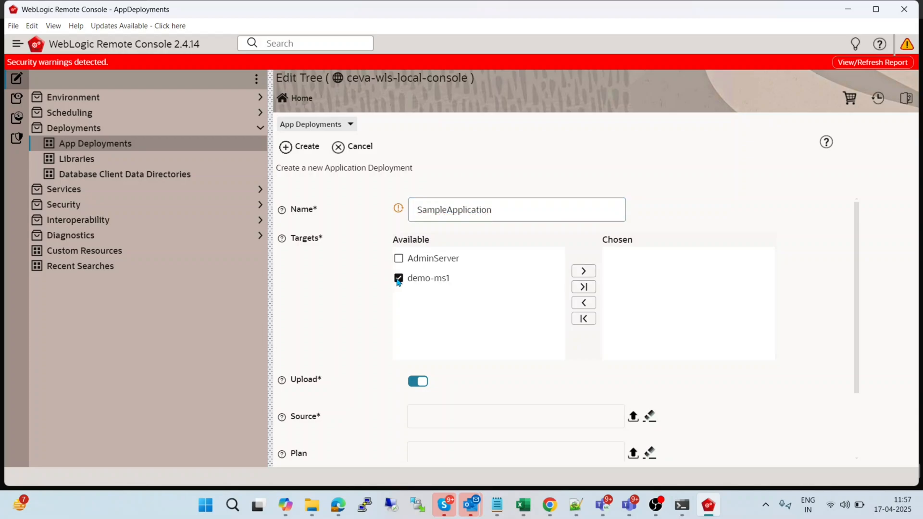
left_click(584, 274)
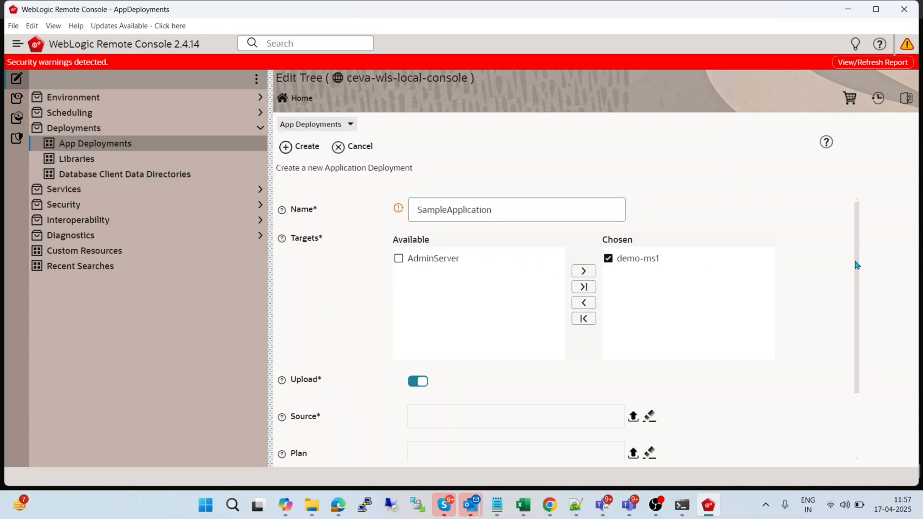
- Choose SampleWebApp.war from the devops_tools folder as the deployment source and create the deployment
left_click_drag(861, 264, 864, 370)
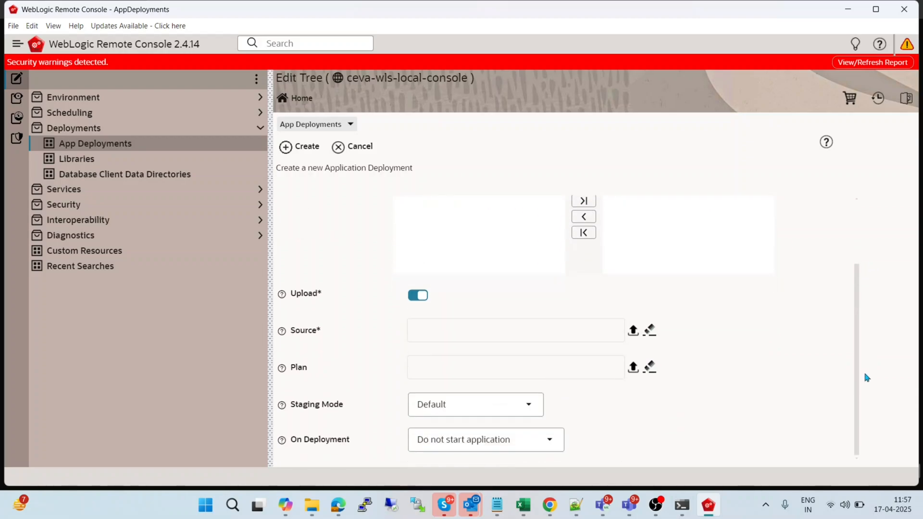
left_click(634, 336)
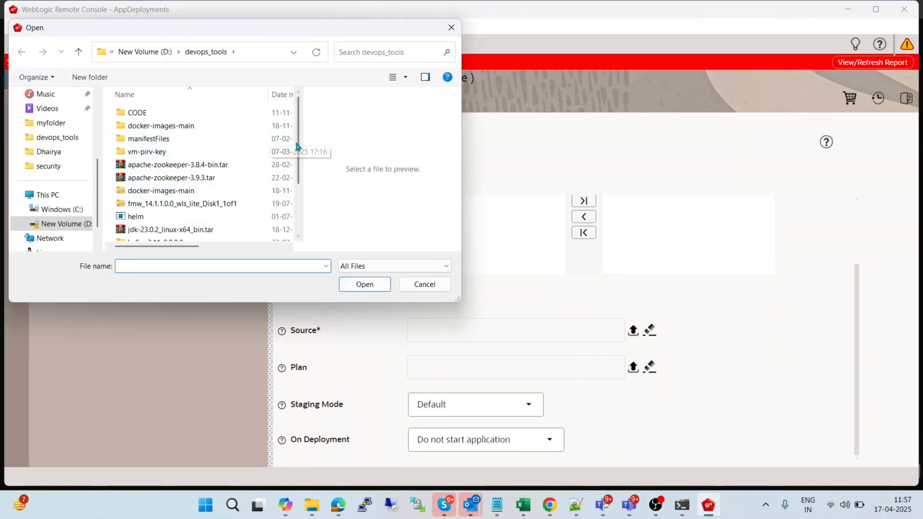
left_click_drag(298, 146, 301, 223)
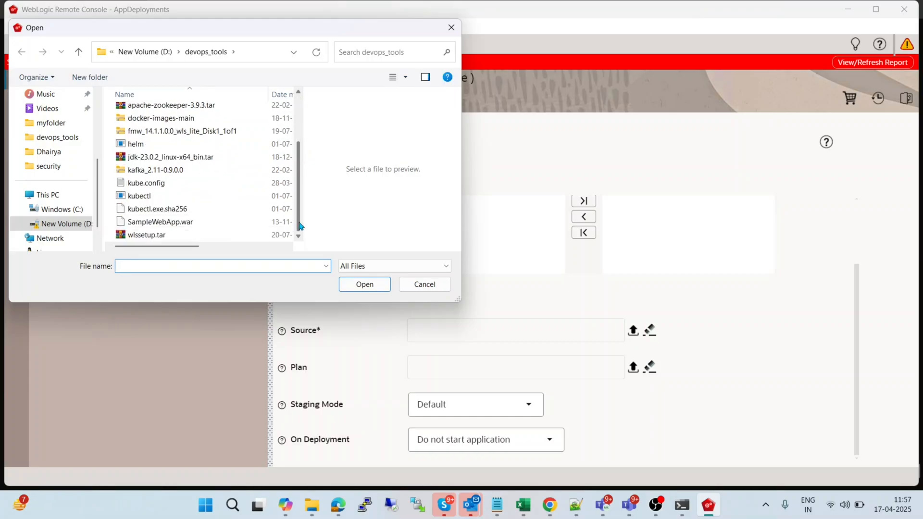
left_click(154, 223)
left_click(343, 286)
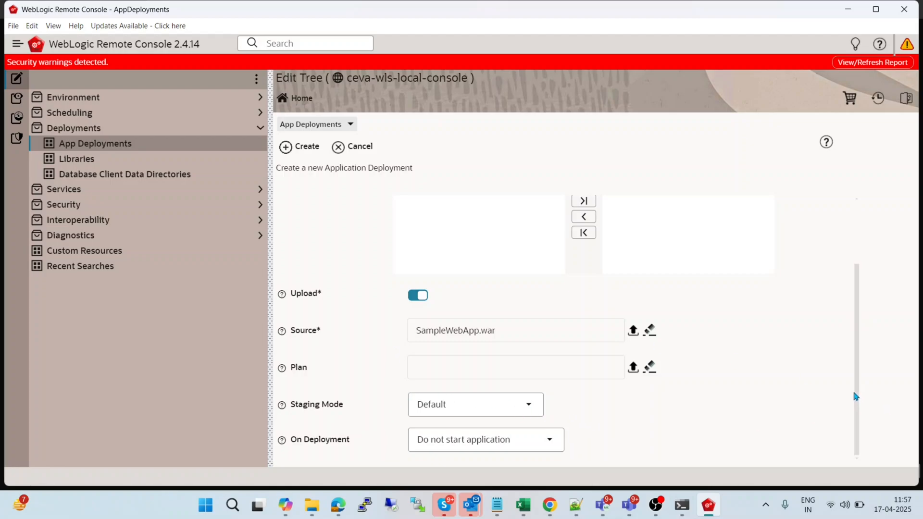
scroll(854, 396, "up", 3)
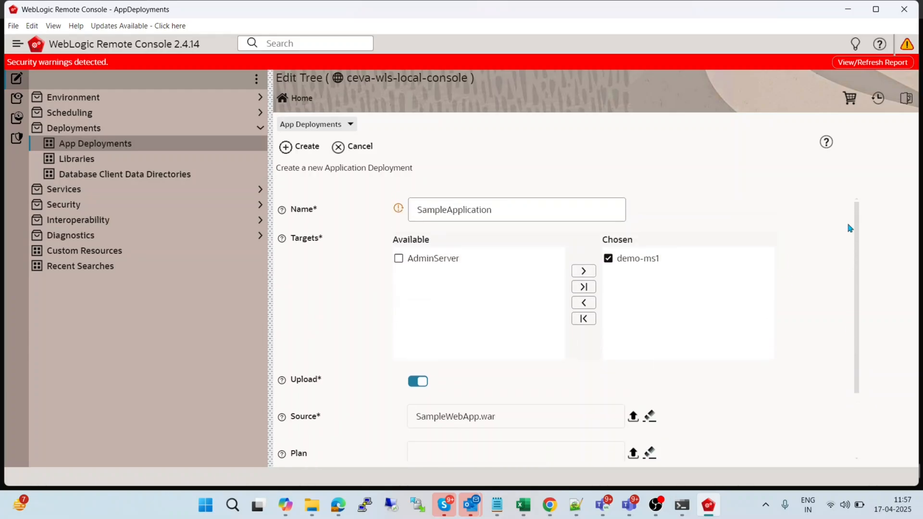
left_click(304, 154)
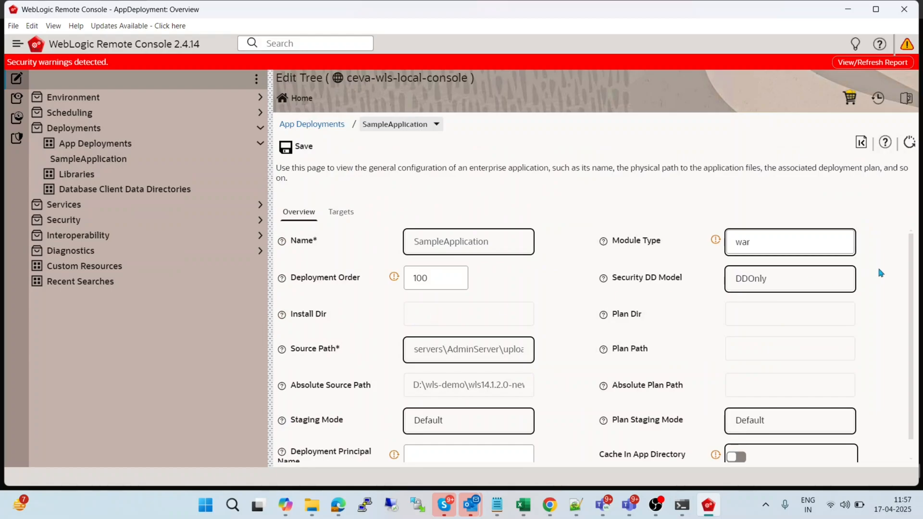
- Review SampleApplication's overview settings and targets, and commit the pending deployment changes
scroll(915, 288, "down", 1)
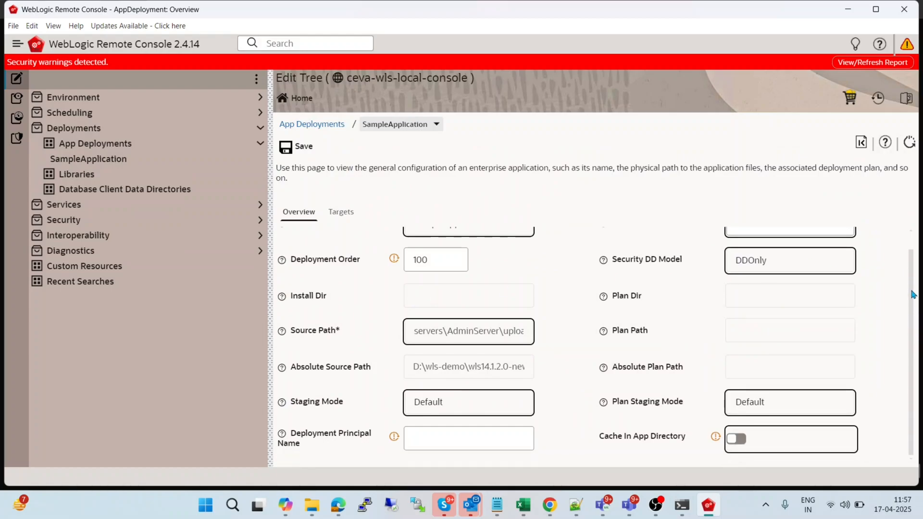
scroll(914, 269, "up", 1)
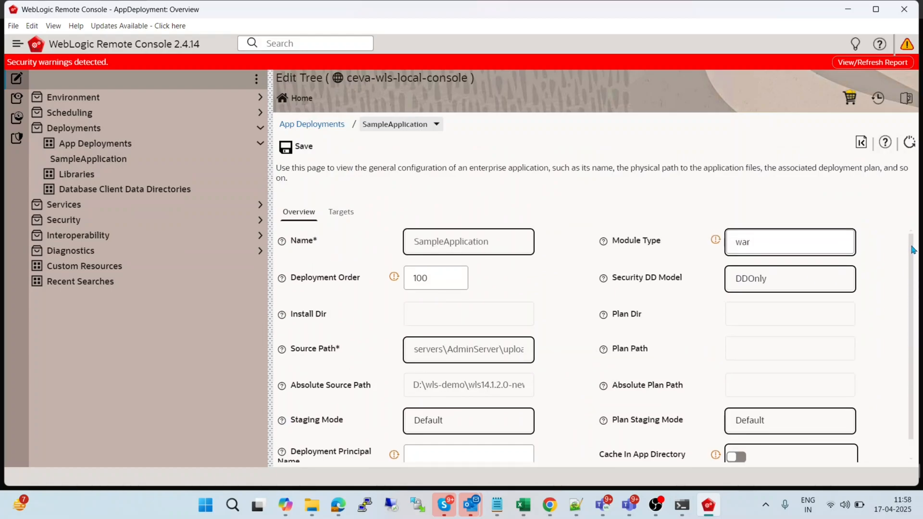
scroll(913, 249, "down", 1)
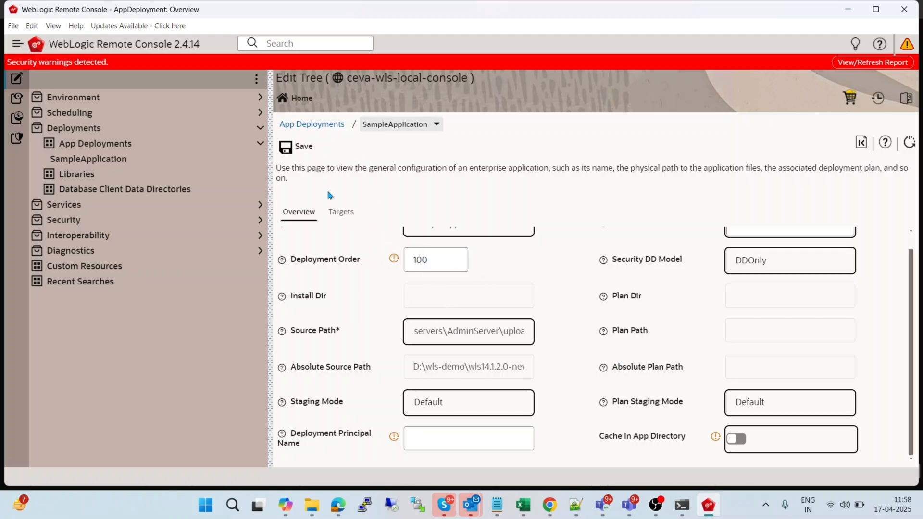
left_click(342, 216)
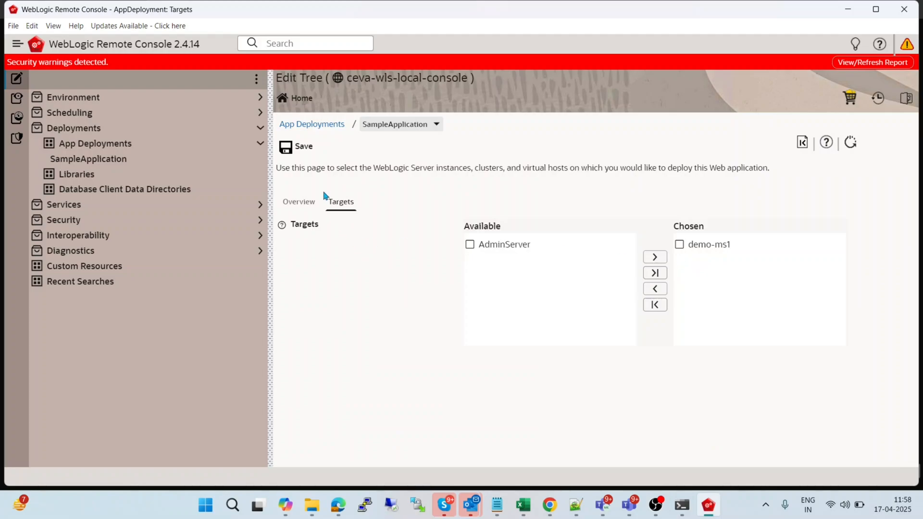
left_click(295, 149)
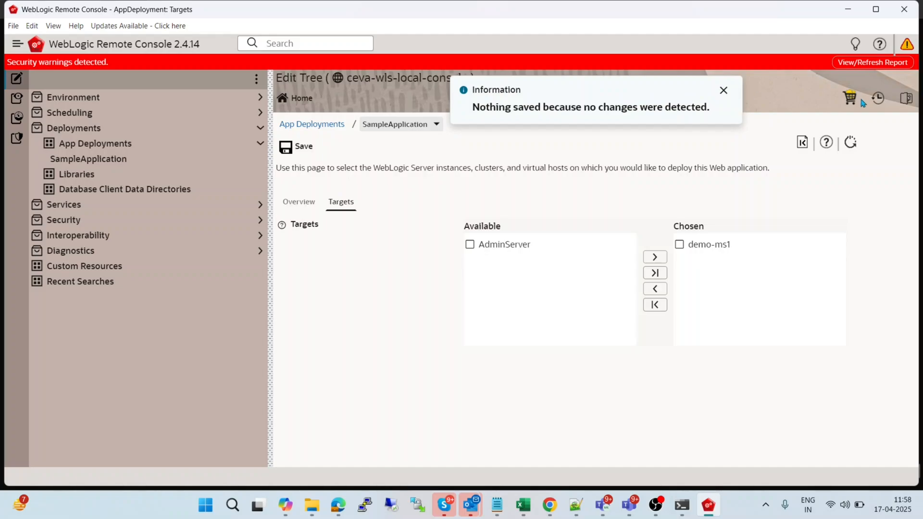
left_click(724, 91)
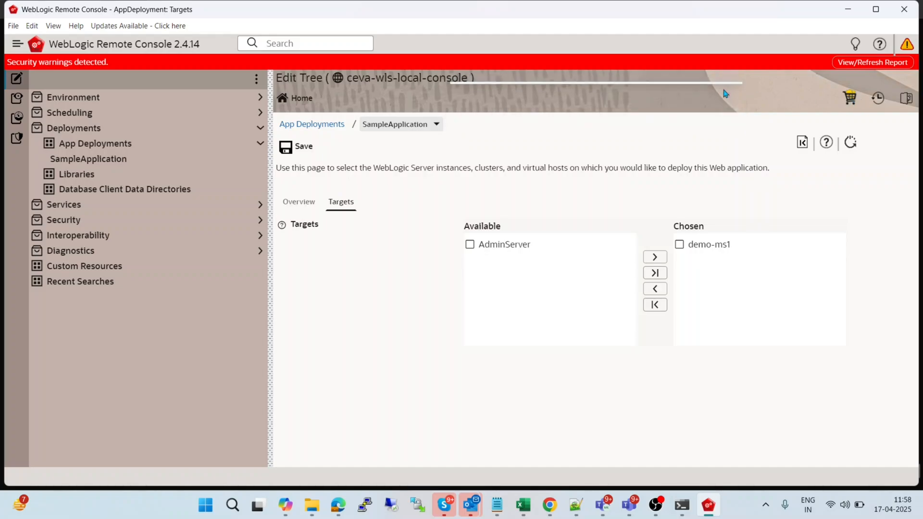
left_click(851, 100)
left_click(810, 188)
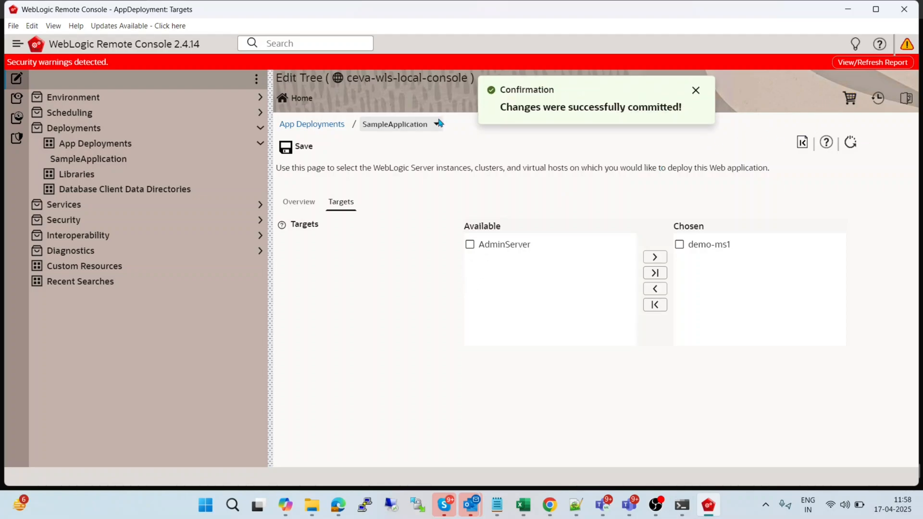
- Check SampleApplication's runtime data under Deployments in the Monitoring Tree
left_click(14, 121)
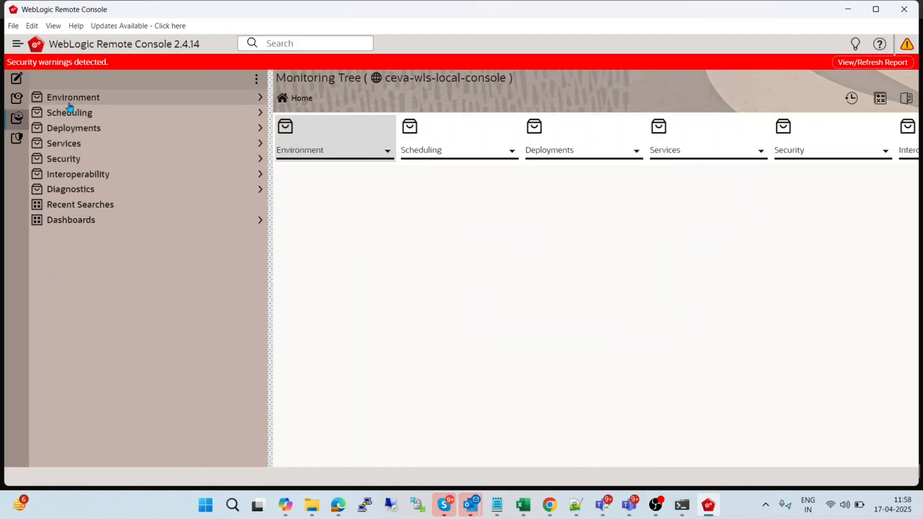
left_click(67, 128)
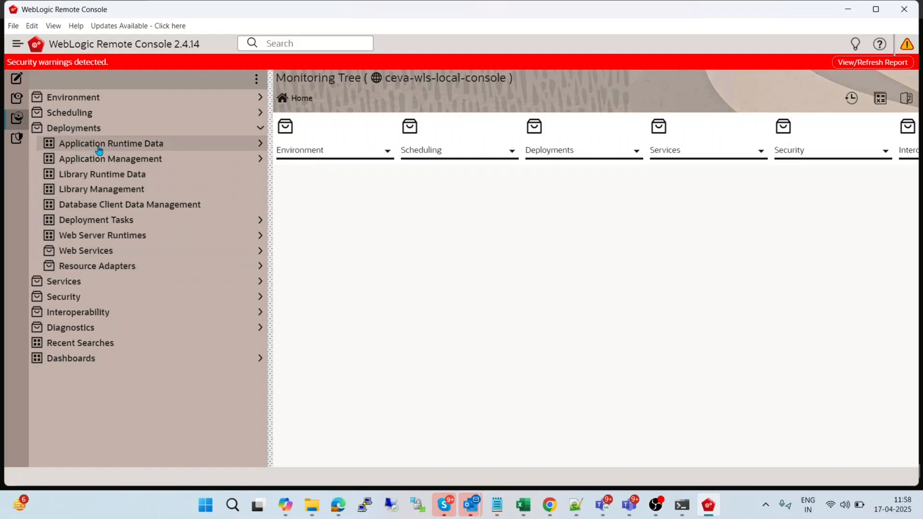
left_click(125, 150)
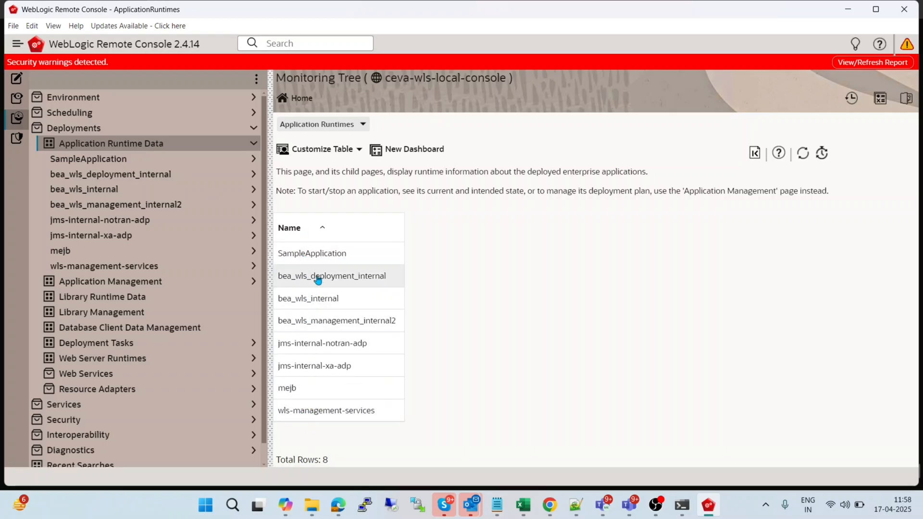
left_click(317, 258)
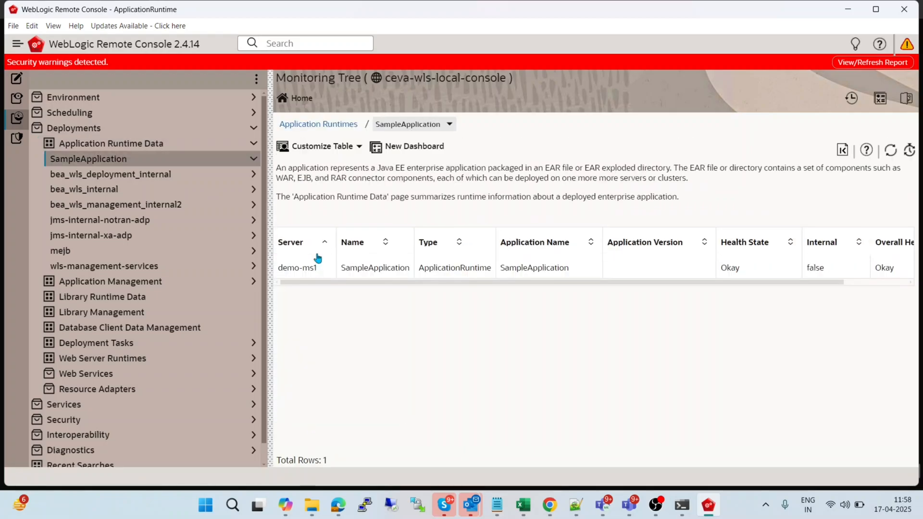
mouse_move(392, 284)
left_mouse_down()
mouse_move(480, 285)
mouse_move(336, 274)
left_mouse_up()
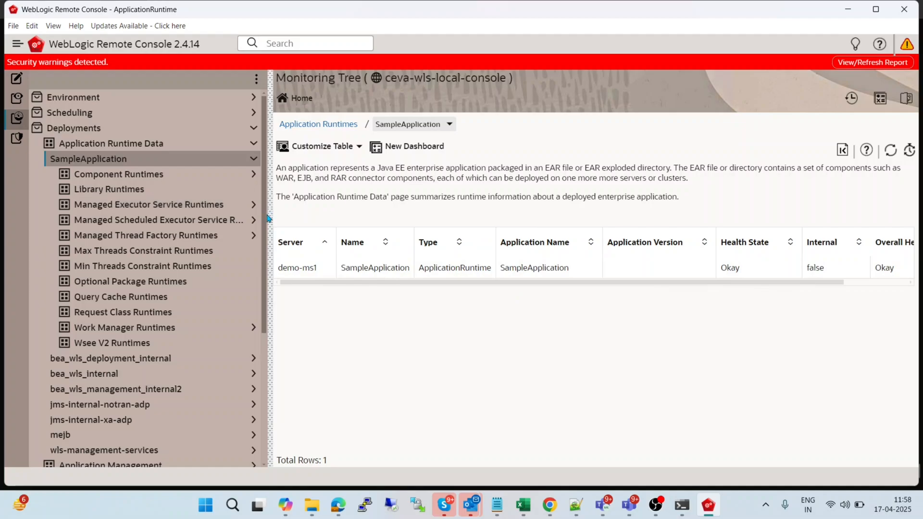
- Start SampleApplication servicing all requests through Application Management in the Monitoring Tree, and open its deployment details
left_click_drag(269, 219, 271, 306)
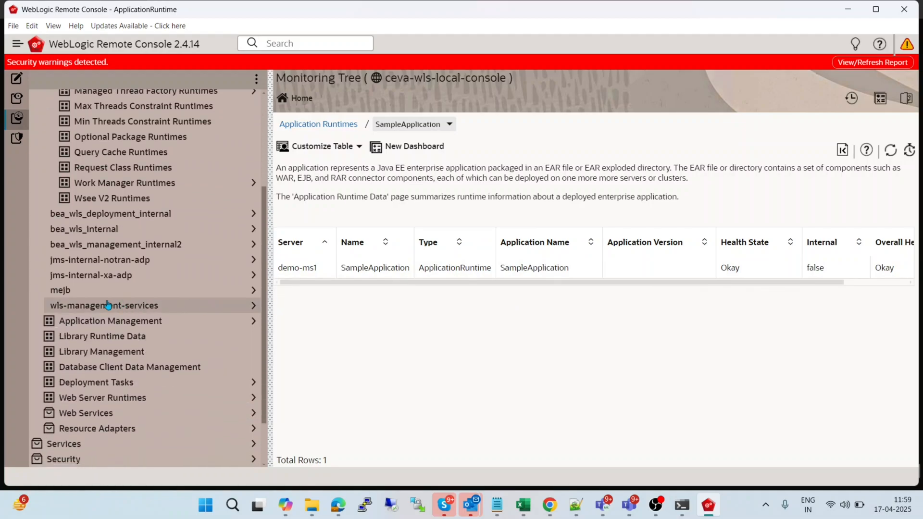
left_click(109, 327)
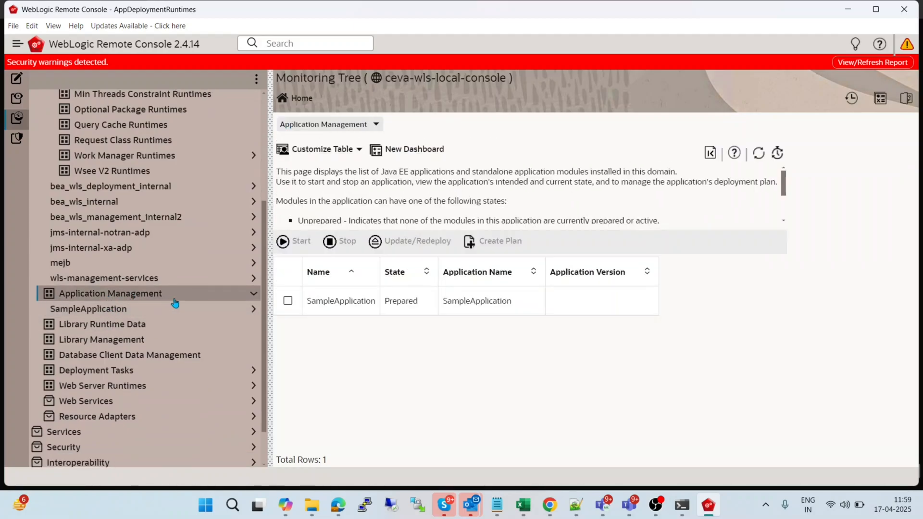
left_click(289, 302)
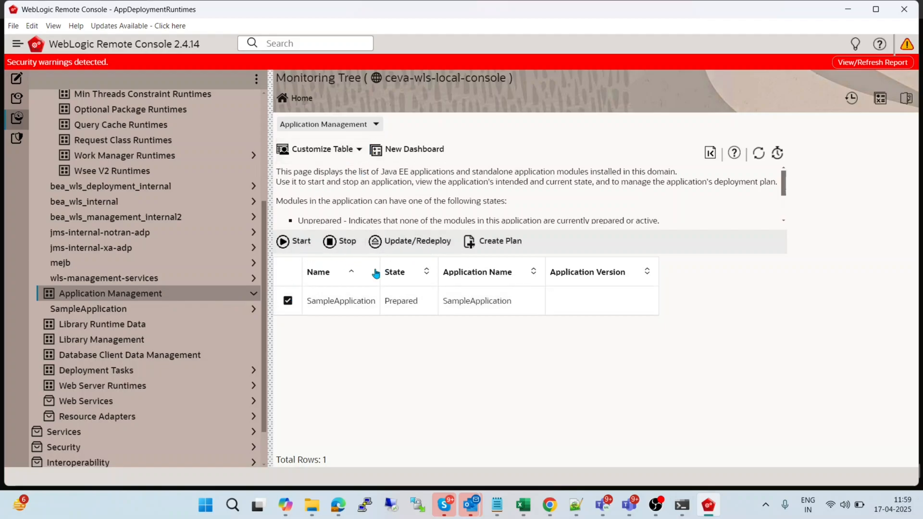
left_click(294, 241)
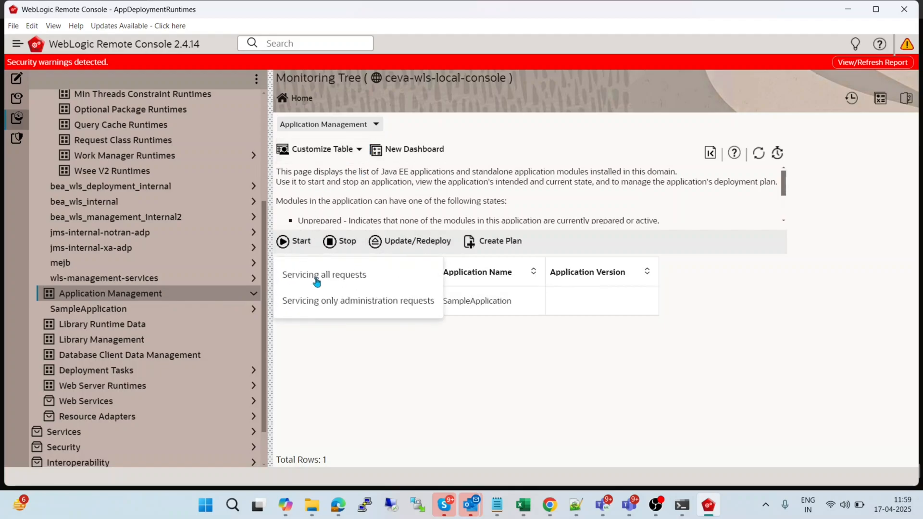
left_click(413, 414)
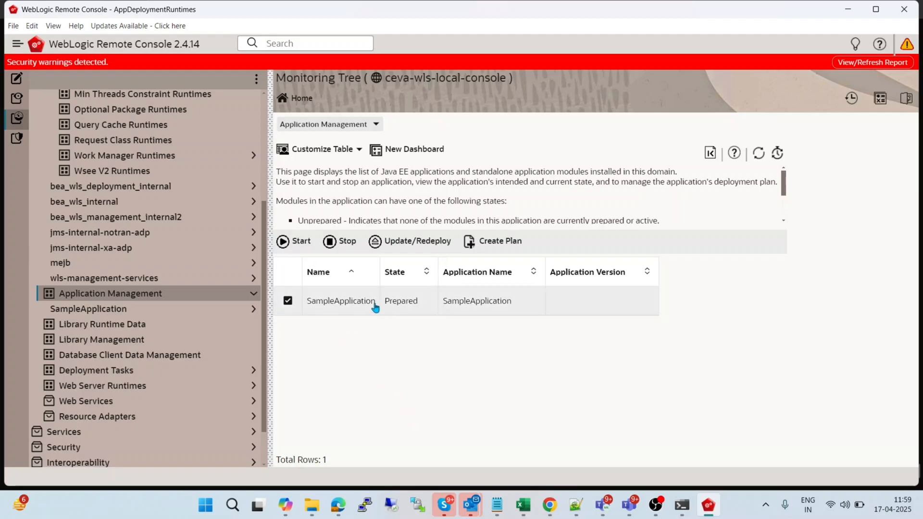
left_click(291, 241)
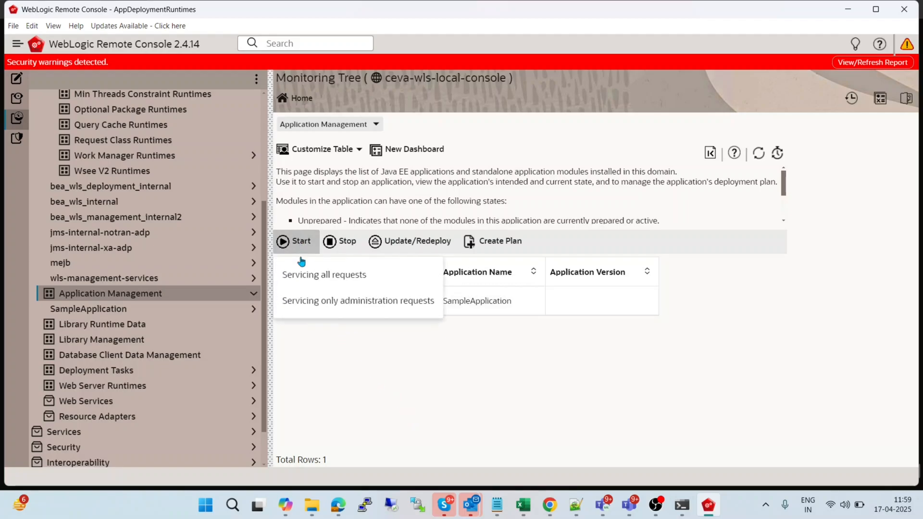
left_click(332, 276)
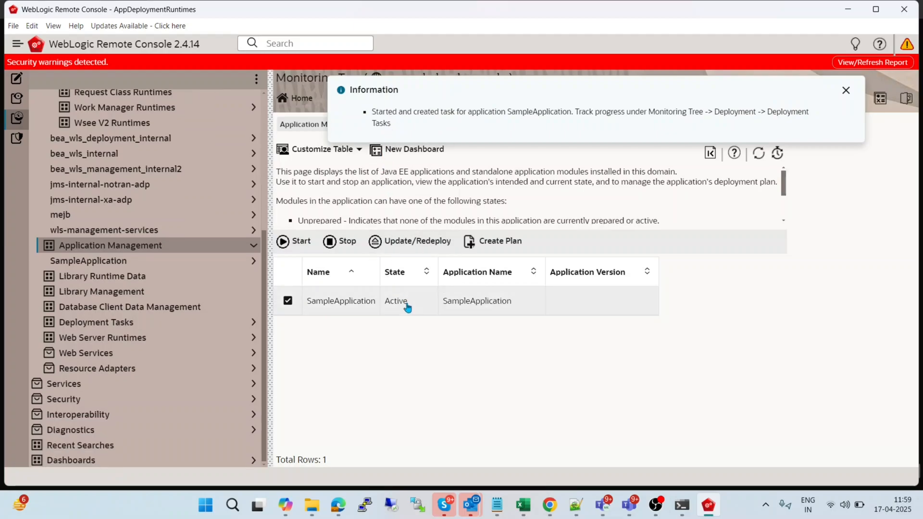
left_click(338, 303)
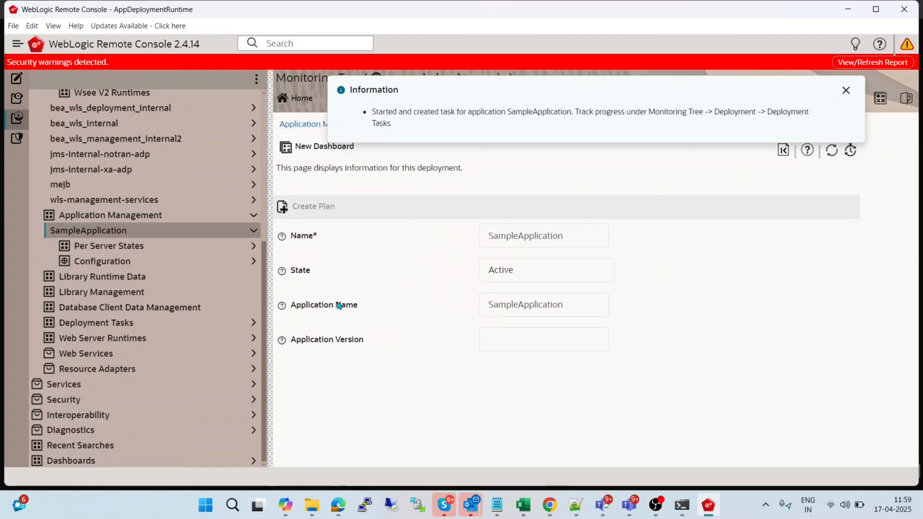
left_click(846, 92)
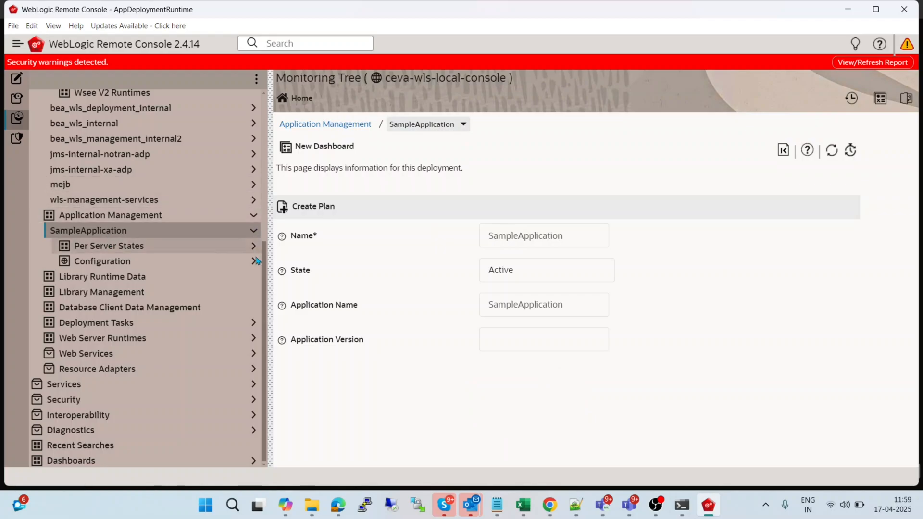
- Examine the demo-ms1_/SampleWebApp component runtime of SampleApplication, including its context root URL and deployment state
left_click_drag(268, 294, 264, 146)
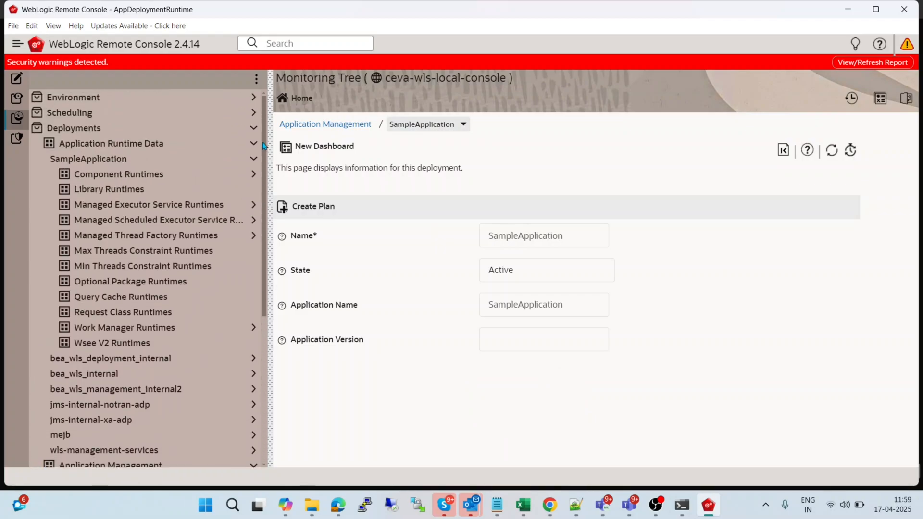
left_click(88, 159)
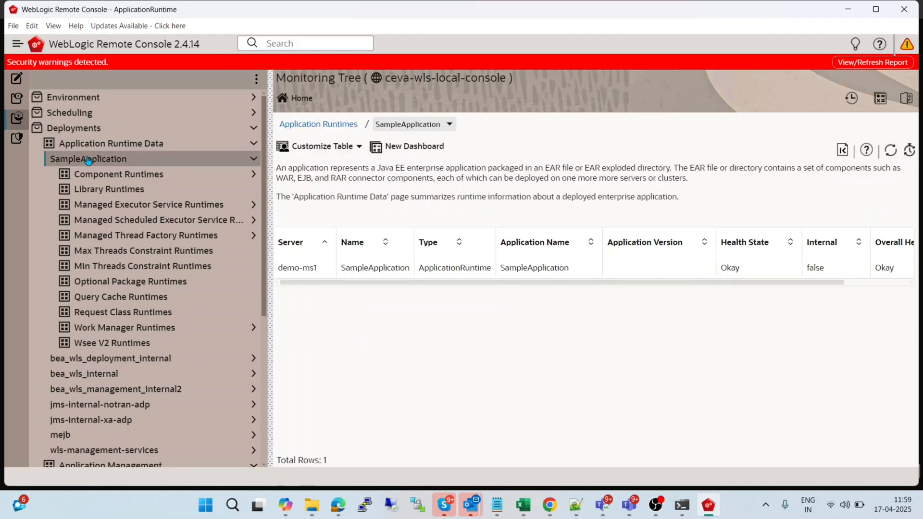
left_click(133, 177)
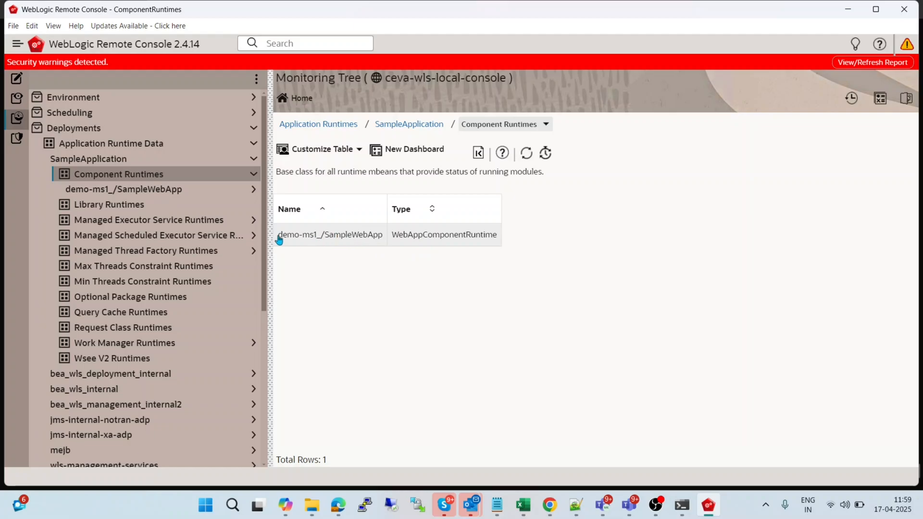
left_click(125, 190)
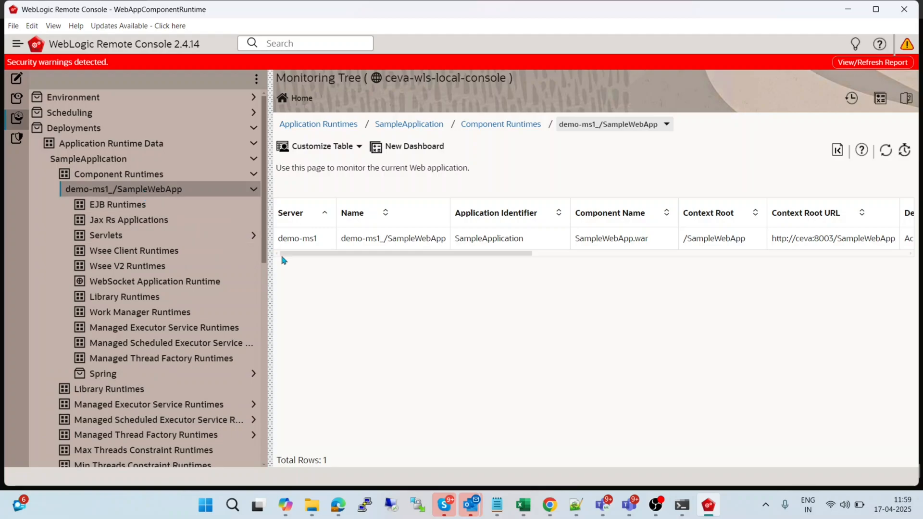
left_click_drag(340, 257, 310, 259)
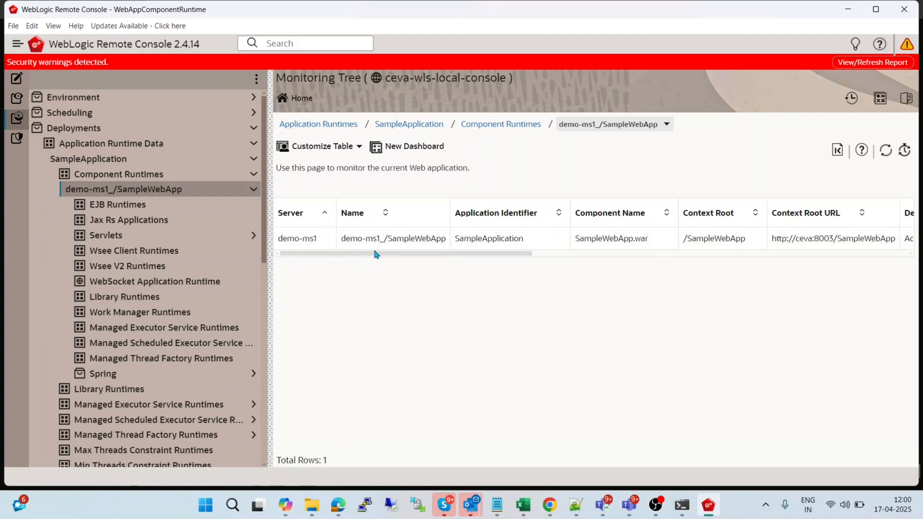
left_click_drag(521, 254, 671, 257)
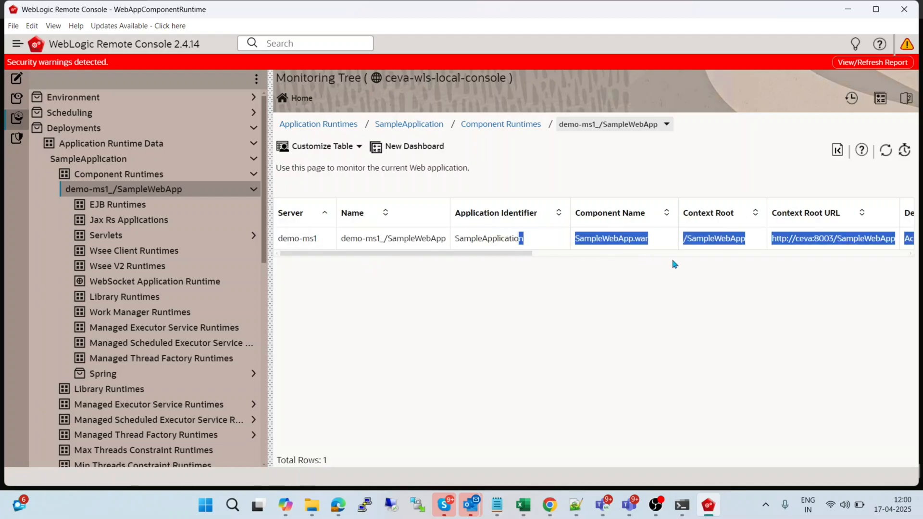
left_click(565, 288)
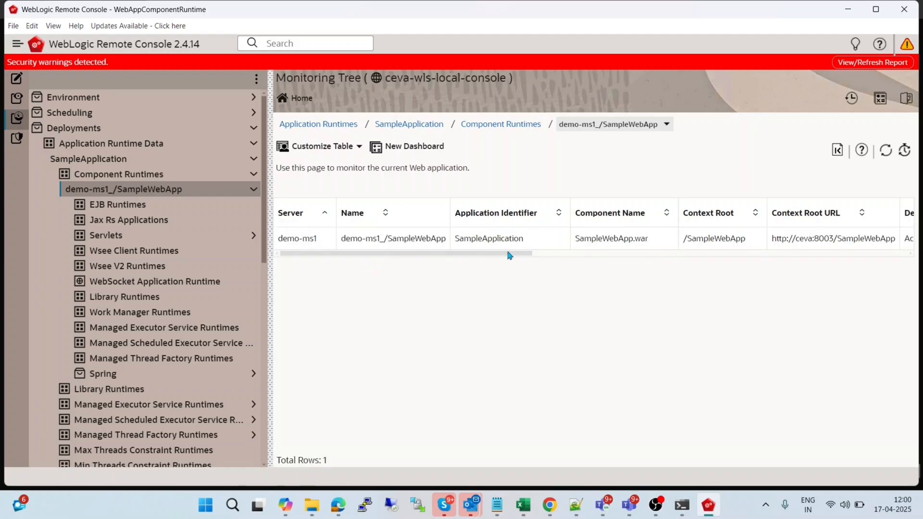
left_click_drag(510, 257, 453, 276)
left_click_drag(479, 255, 529, 257)
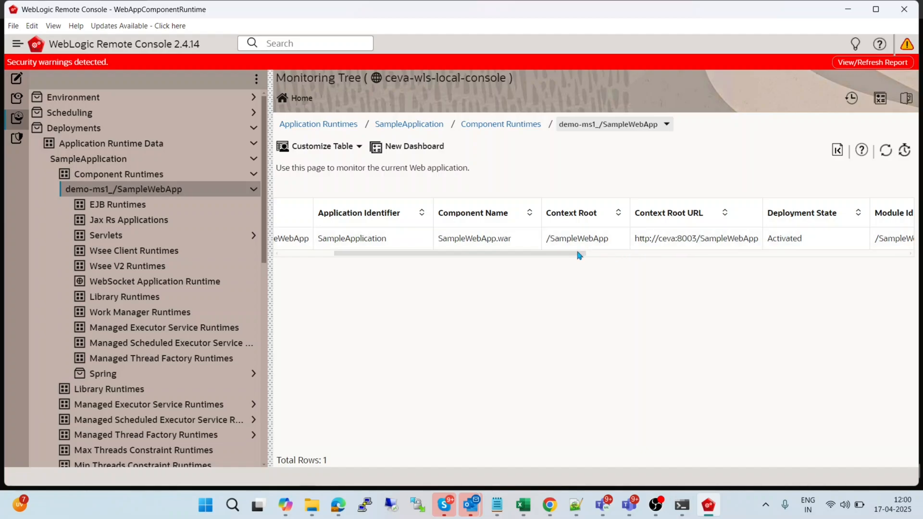
left_click_drag(579, 256, 632, 259)
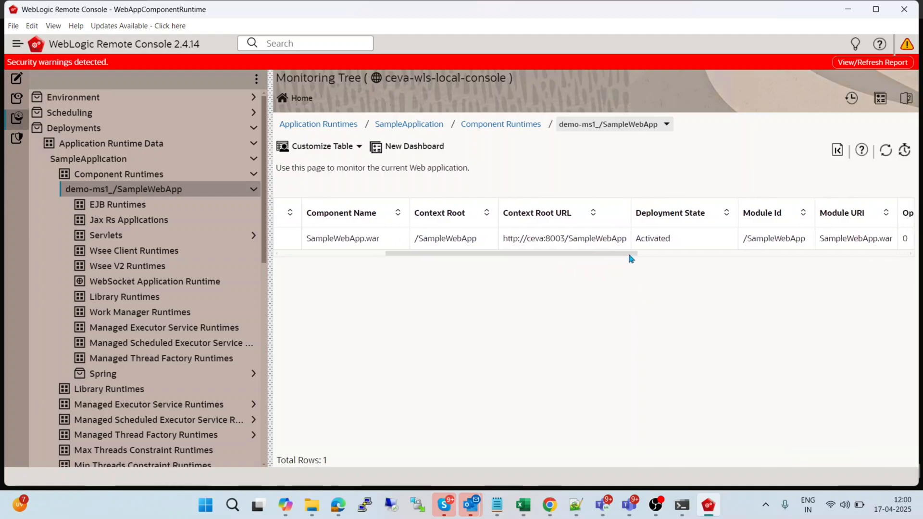
- Open the SampleWebApp runtime's detail page on demo-ms1 and copy its Context Root URL
left_click(513, 240)
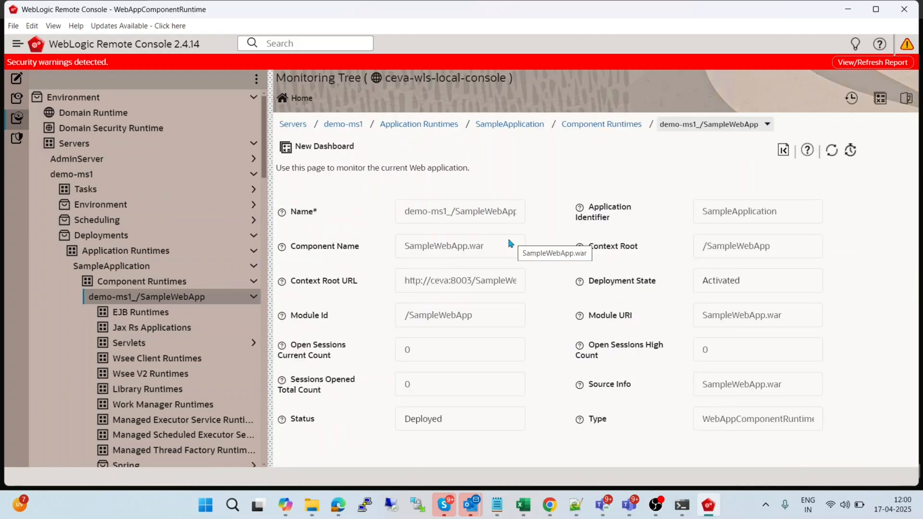
left_click_drag(404, 283, 527, 286)
key("ctrl+c")
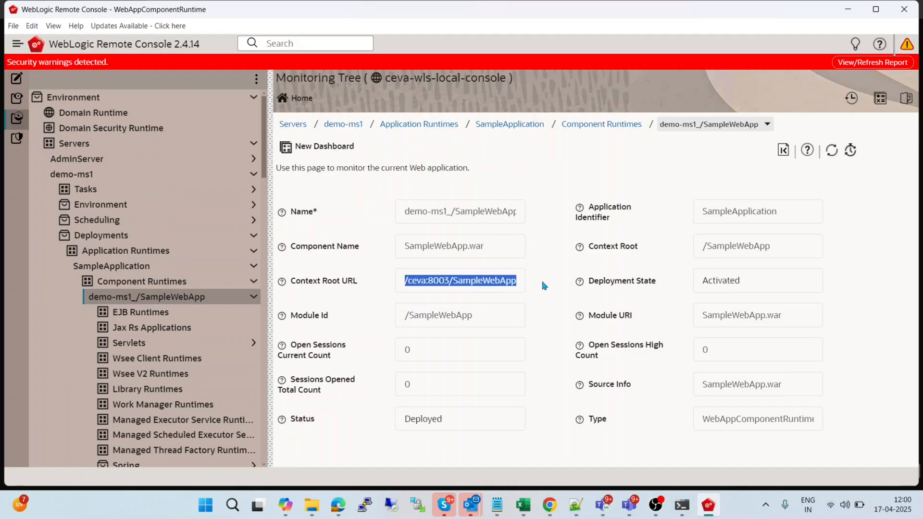
- Switch to Microsoft Edge and load the copied SampleWebApp context root URL to test the application
key("alt+Tab")
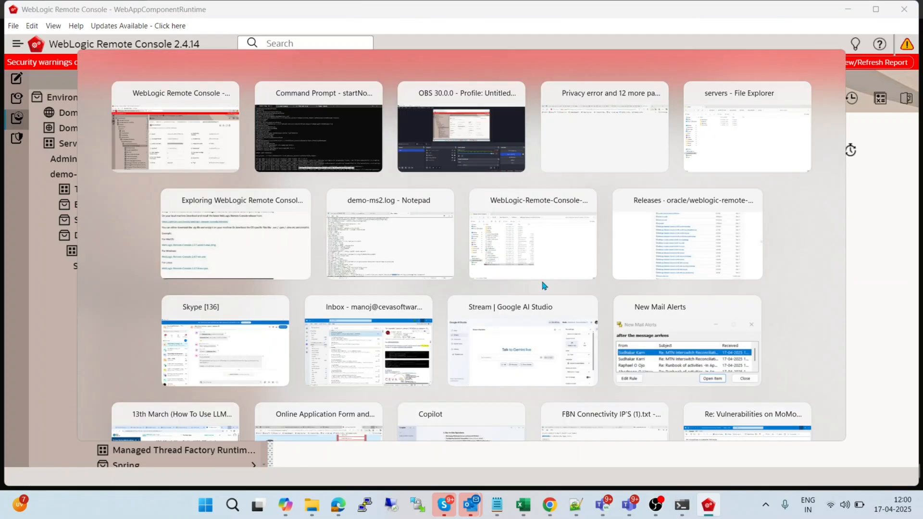
key("alt+Tab")
key("alt+Tab")
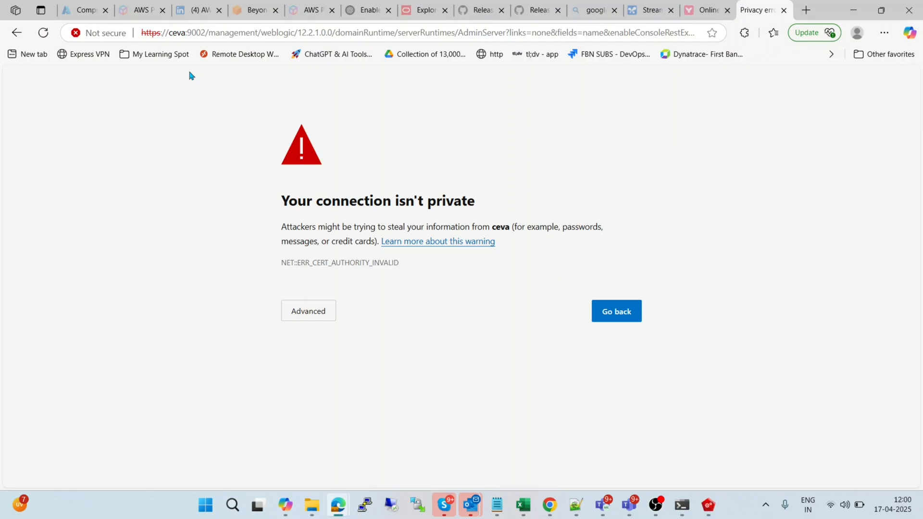
left_click(244, 34)
key("ctrl+v")
key("Return")
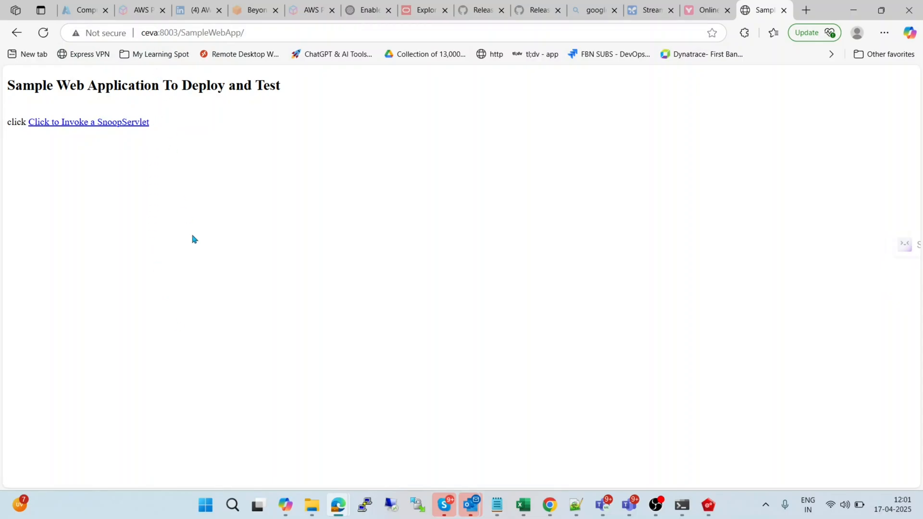
- Return to WebLogic Remote Console and view the Component Runtimes list for SampleApplication on demo-ms1
key("alt+Tab")
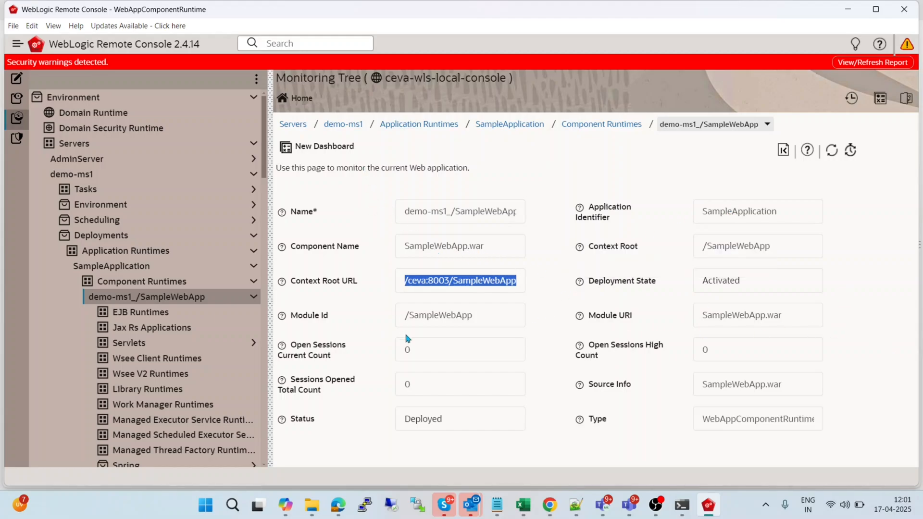
mouse_move(264, 174)
left_mouse_down()
mouse_move(266, 200)
mouse_move(266, 180)
left_mouse_up()
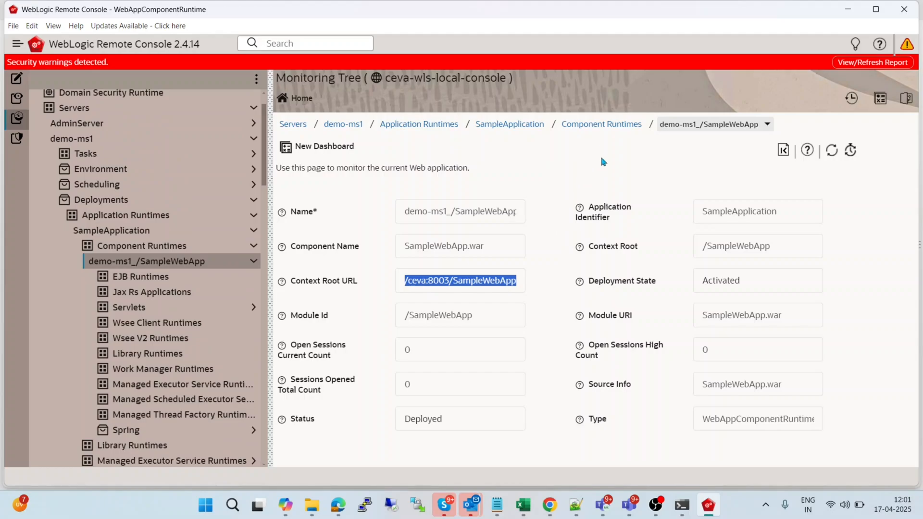
left_click(600, 126)
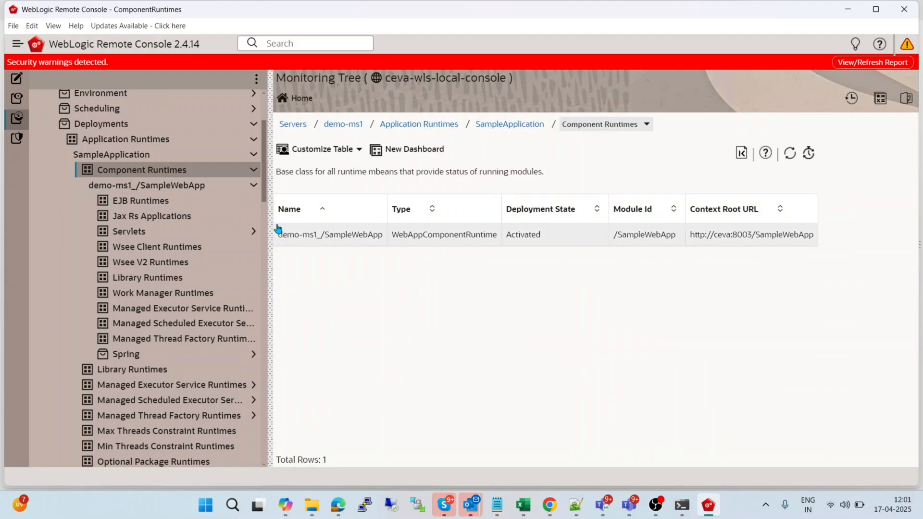
left_click_drag(266, 189, 265, 286)
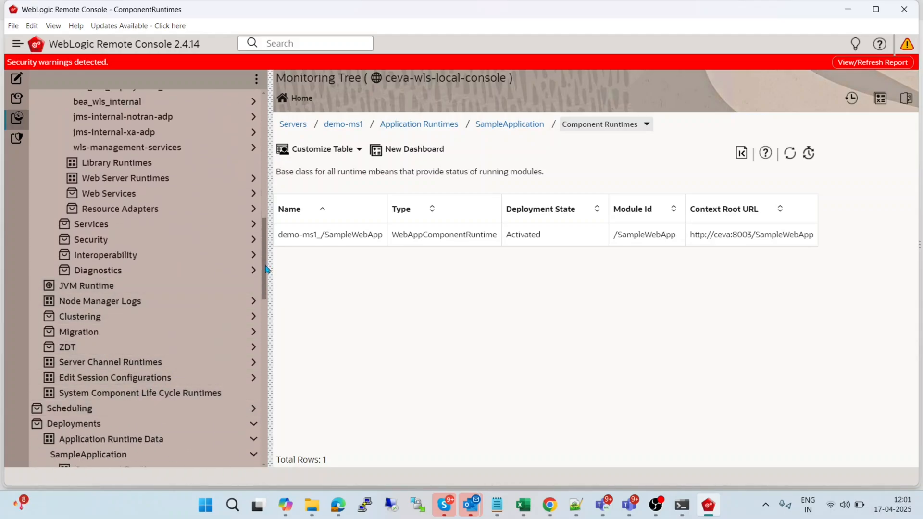
left_click_drag(268, 270, 249, 123)
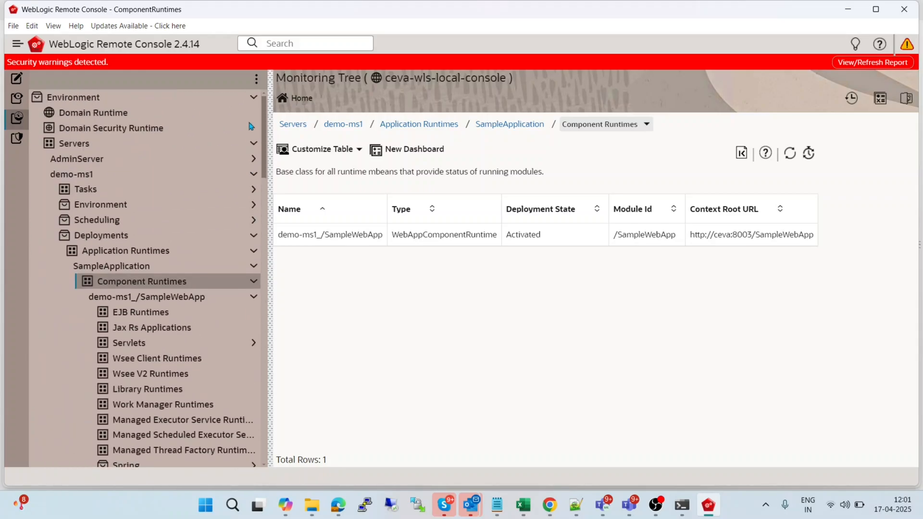
- View the Data Sources page under Services in the Edit Tree
left_click(17, 81)
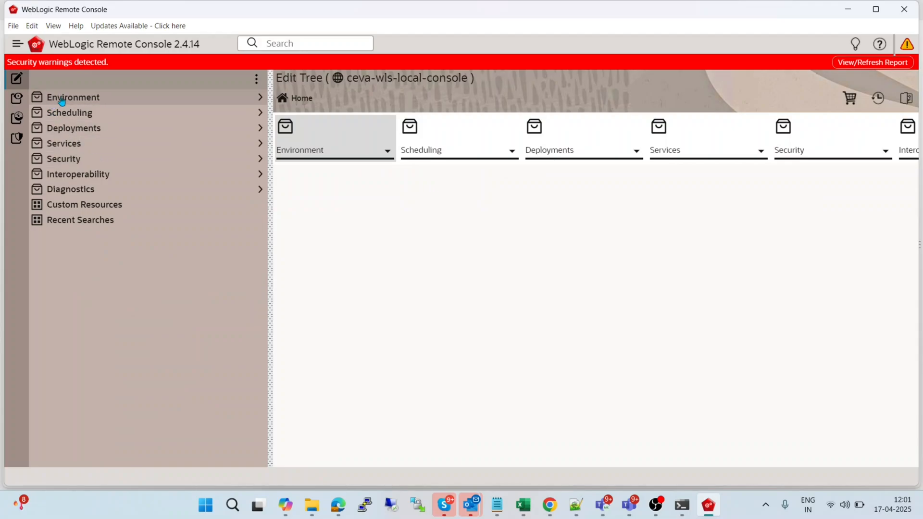
left_click(63, 145)
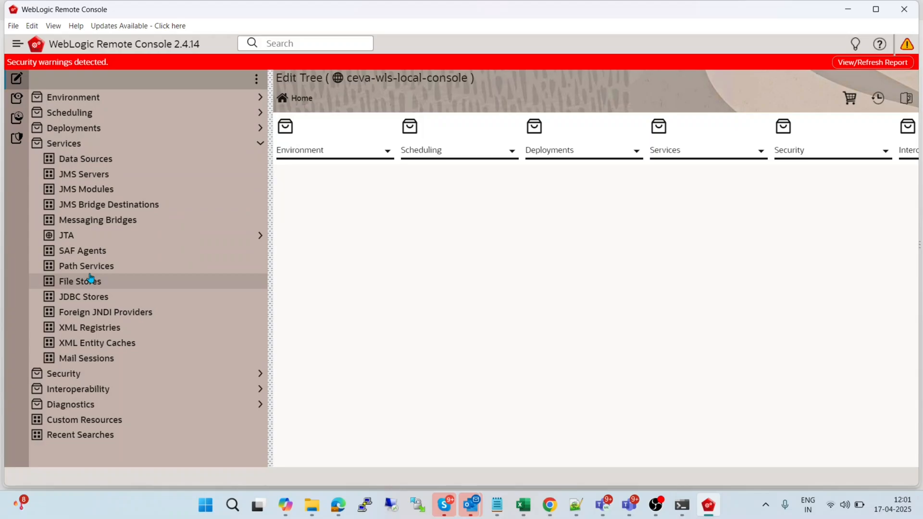
left_click(94, 165)
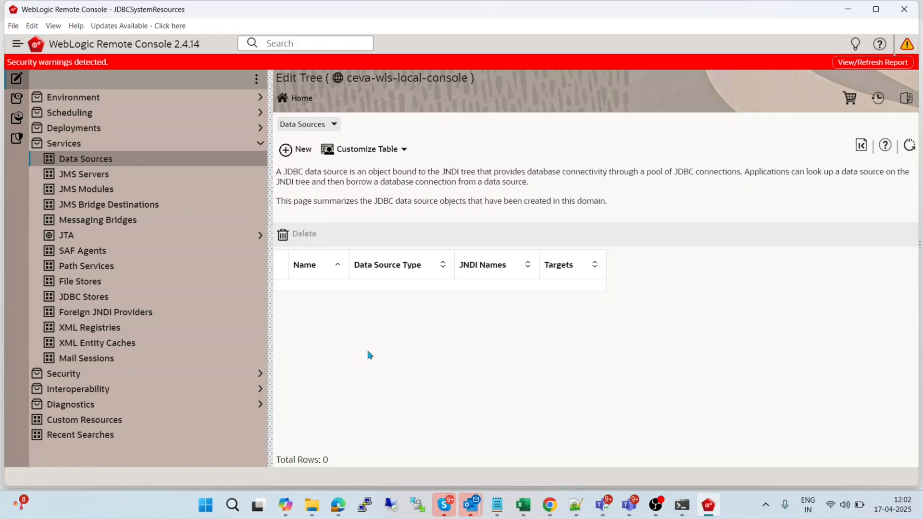
- Switch to the WebLogic Remote Console blog article in Microsoft Edge and go to its section on upgrading the console
key("alt+Tab")
key("alt+Tab")
key("alt+Tab")
key("alt+Tab")
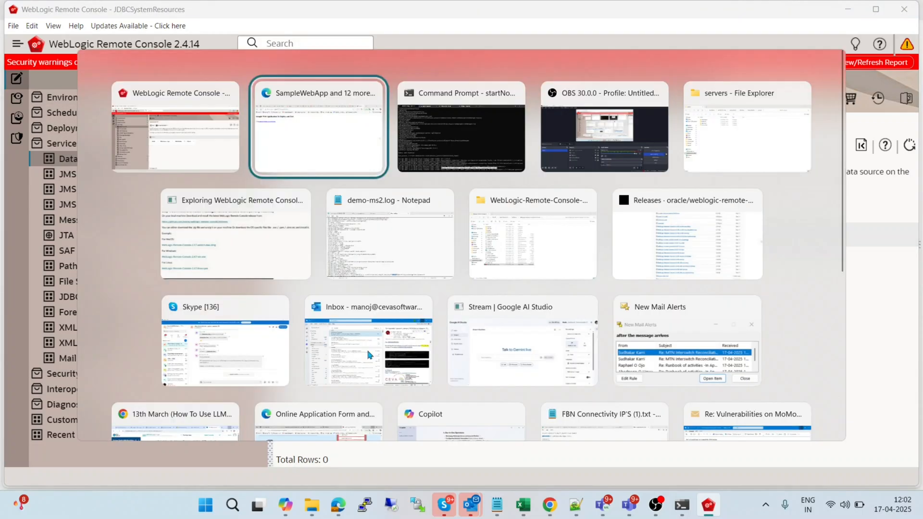
key("alt+Tab")
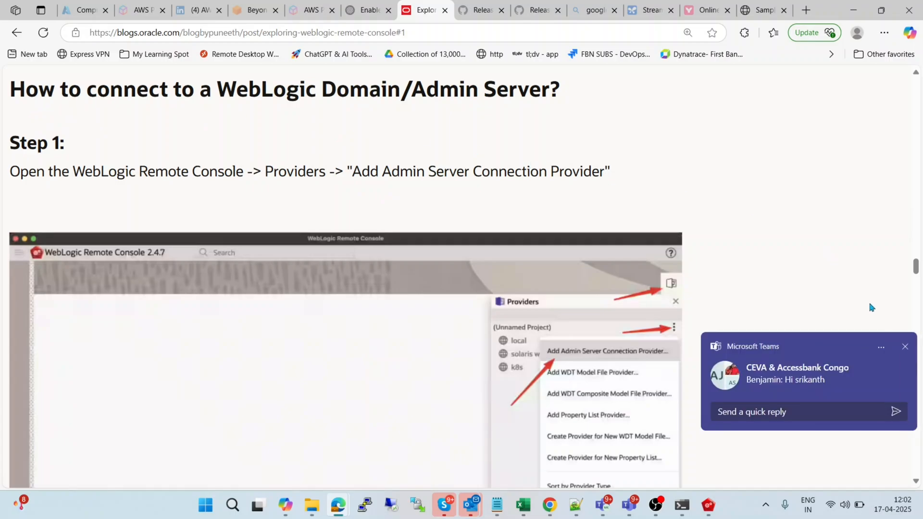
left_click(905, 347)
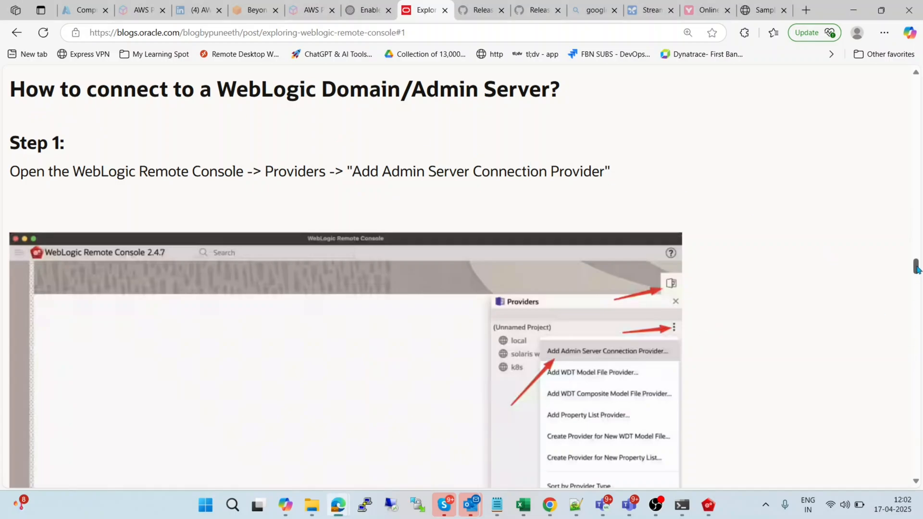
left_click_drag(917, 268, 917, 327)
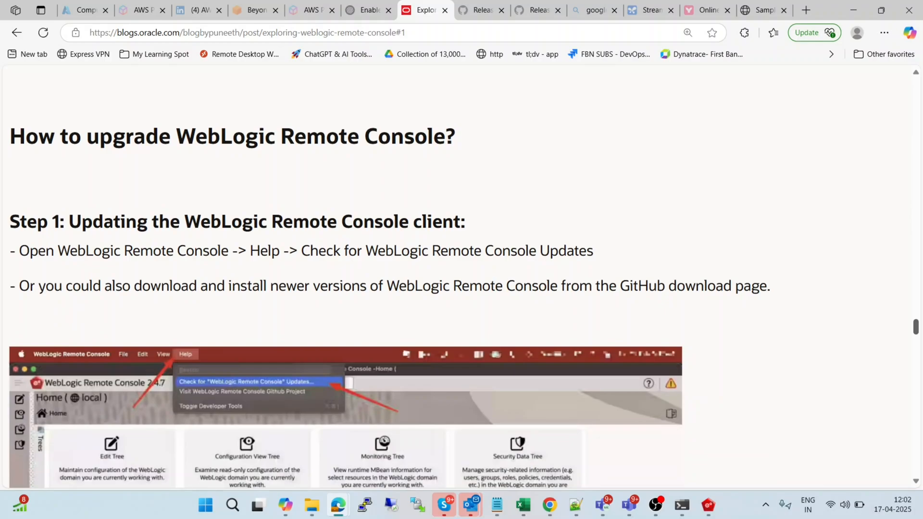
- Switch to WebLogic Remote Console and start the download and installation of update version 2.4.16
scroll(461, 277, "down", 1)
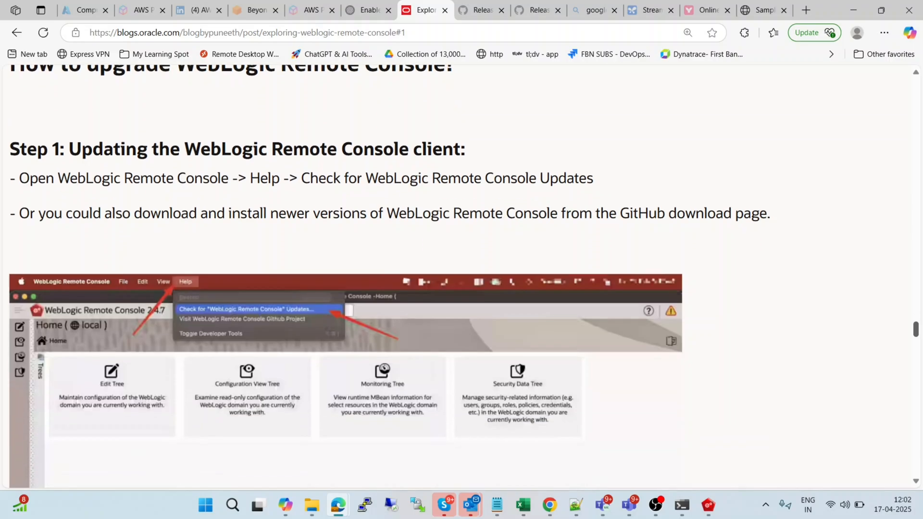
scroll(460, 277, "up", 1)
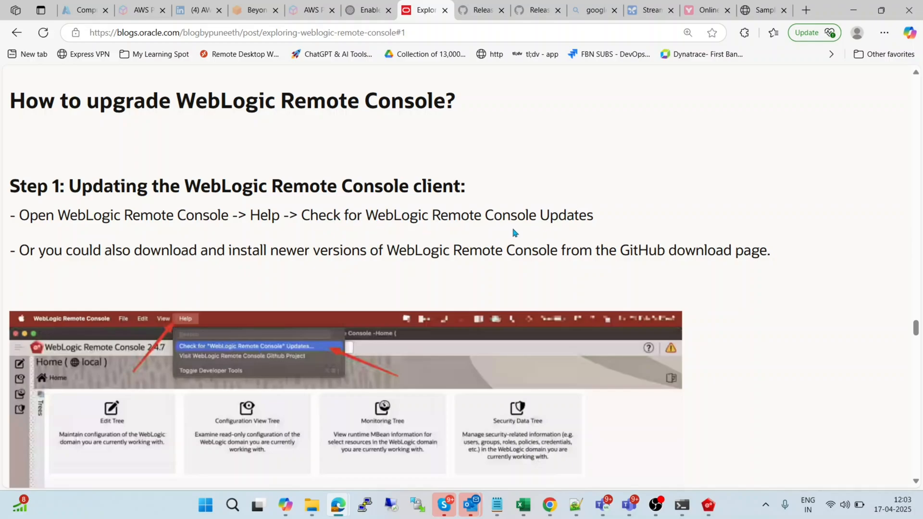
key("alt+Tab")
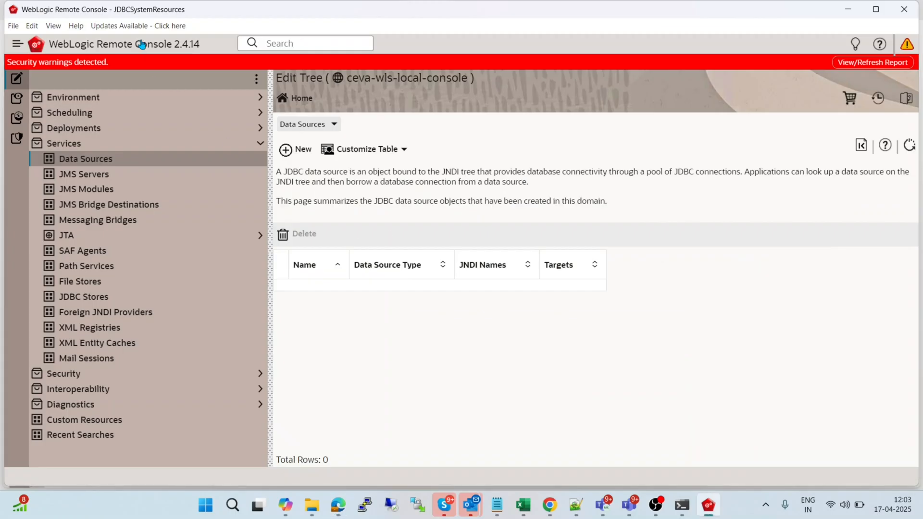
left_click(79, 28)
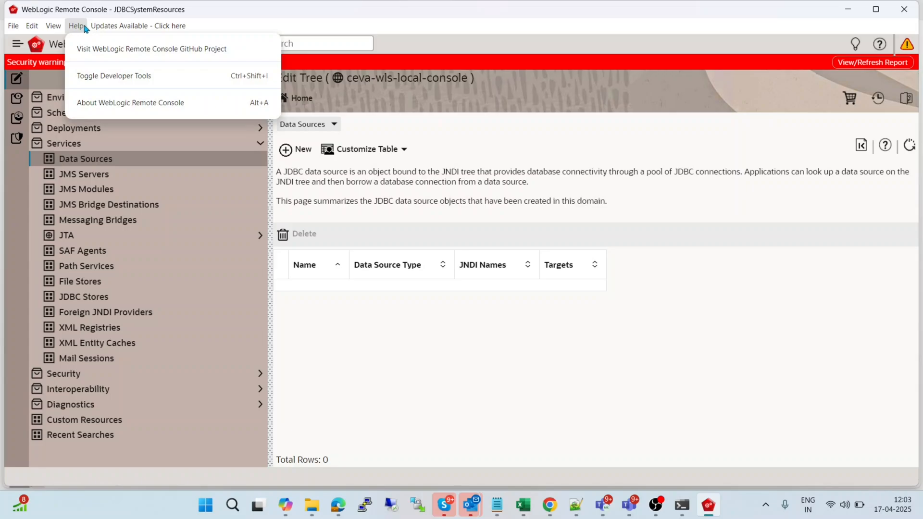
left_click(110, 27)
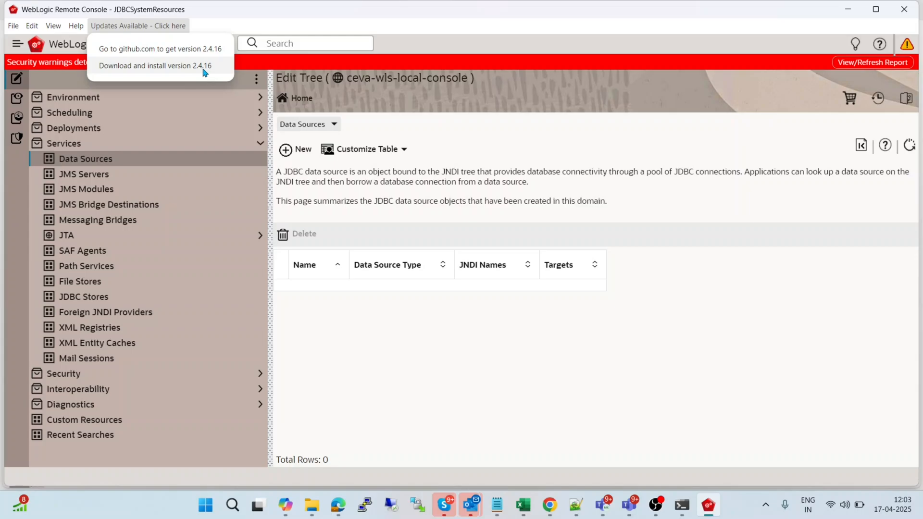
left_click(319, 2)
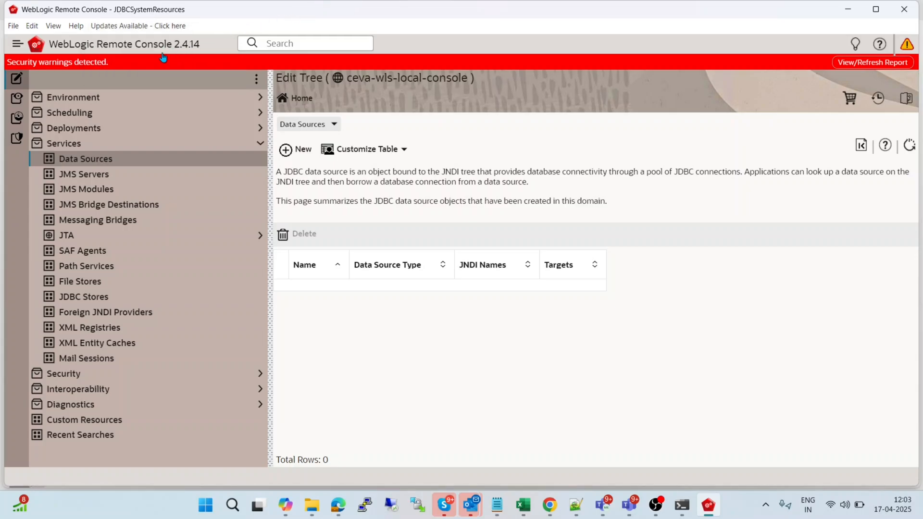
left_click(127, 27)
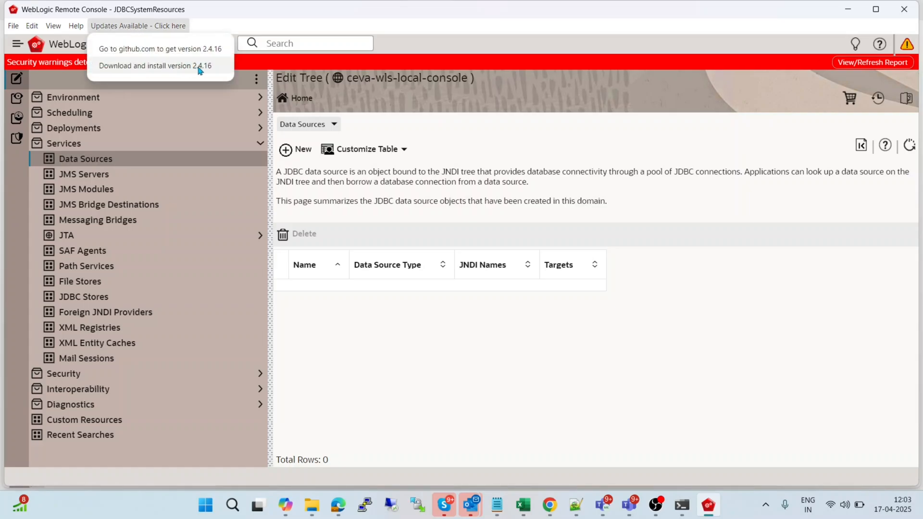
left_click(160, 71)
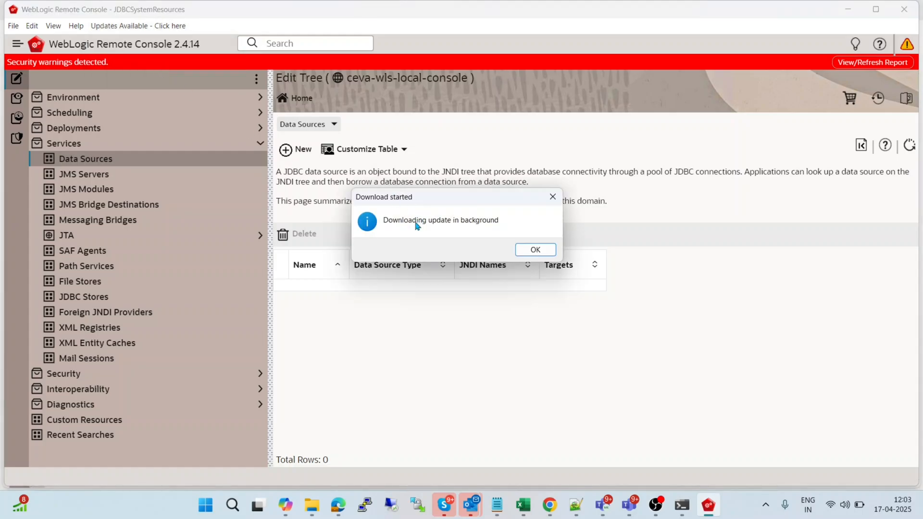
left_click(534, 249)
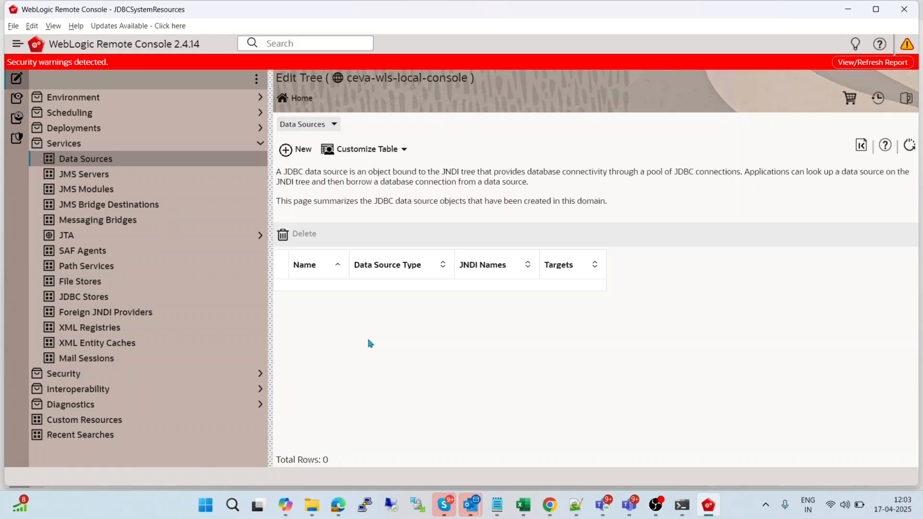
- Return to the blog article in Microsoft Edge and examine Step 2 on updating the WebLogic Remote Console extension
key("alt+Tab")
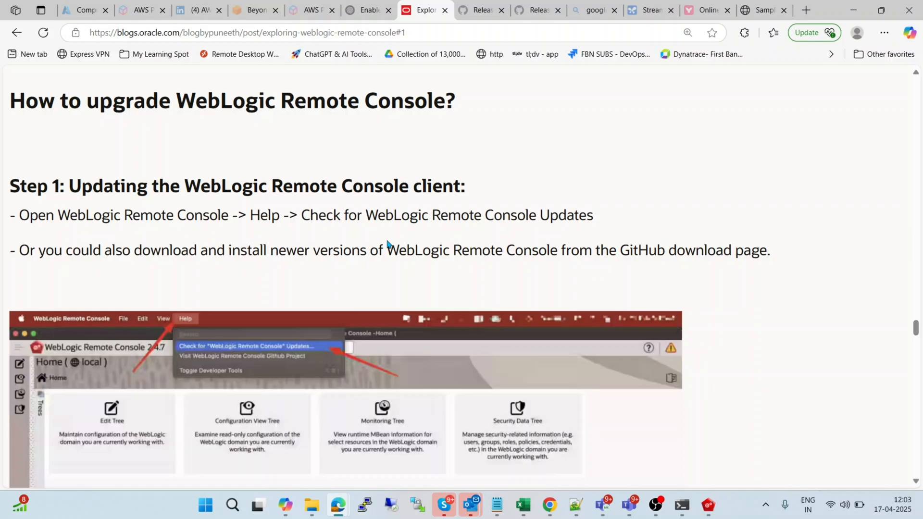
scroll(388, 242, "down", 3)
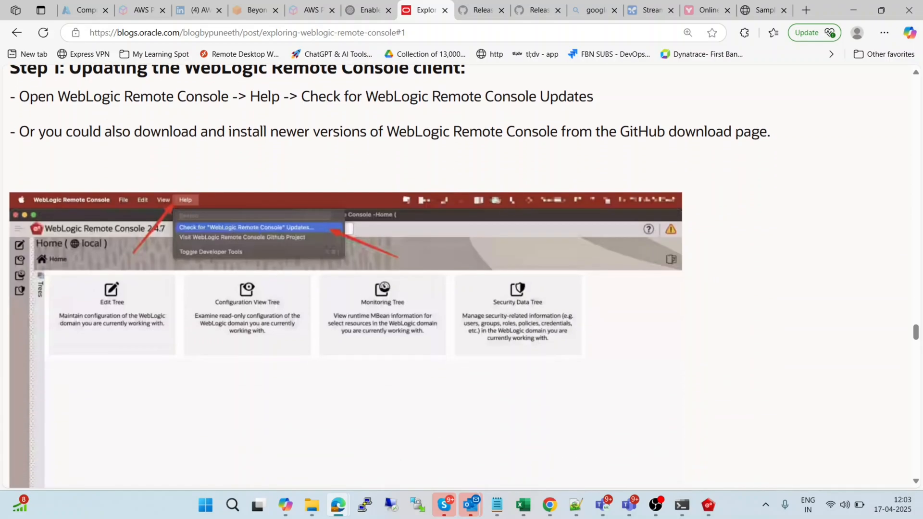
scroll(387, 243, "up", 1)
scroll(388, 243, "down", 8)
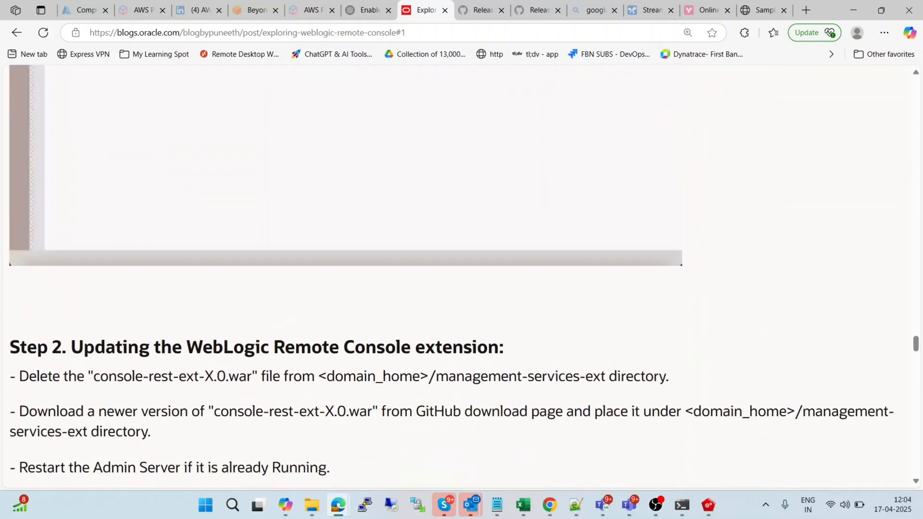
scroll(346, 265, "down", 2)
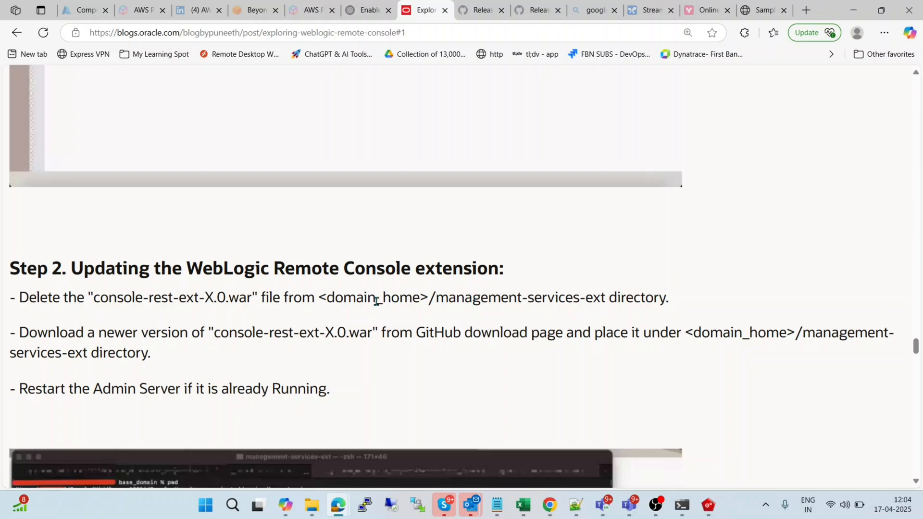
left_click_drag(335, 300, 428, 299)
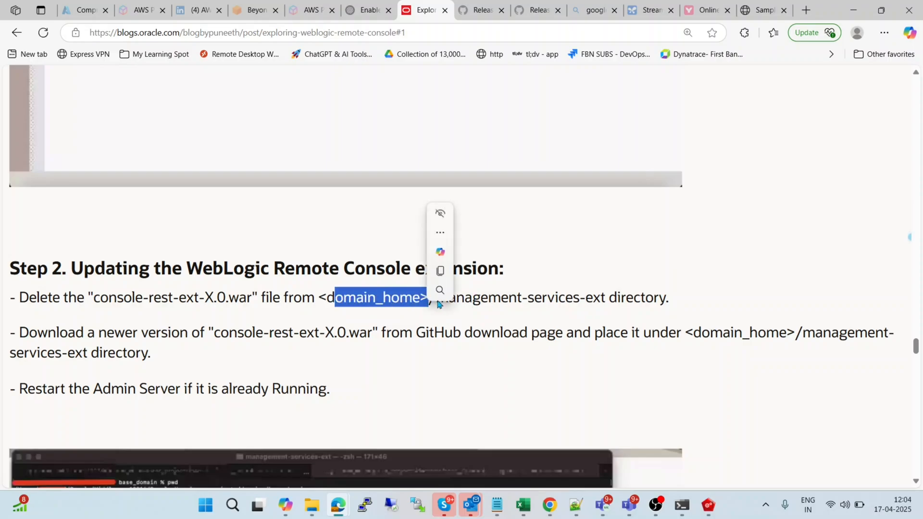
left_click(526, 319)
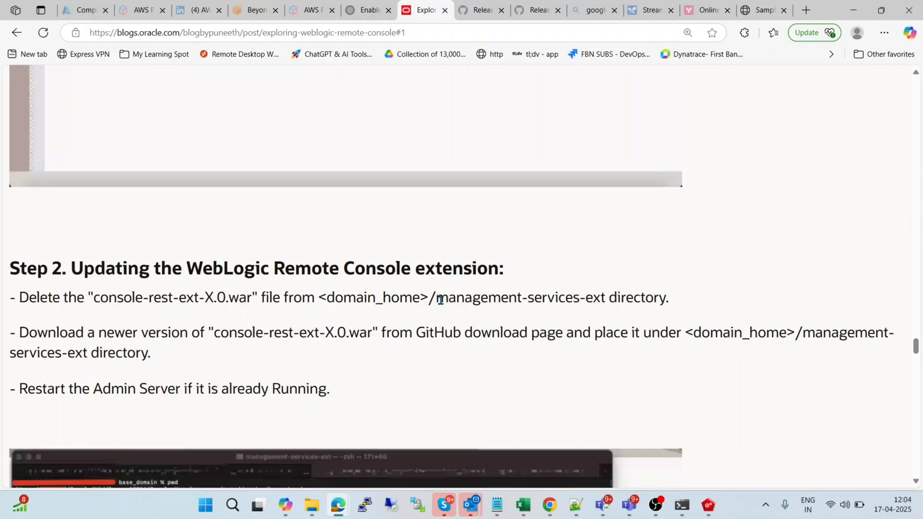
left_click_drag(440, 300, 605, 298)
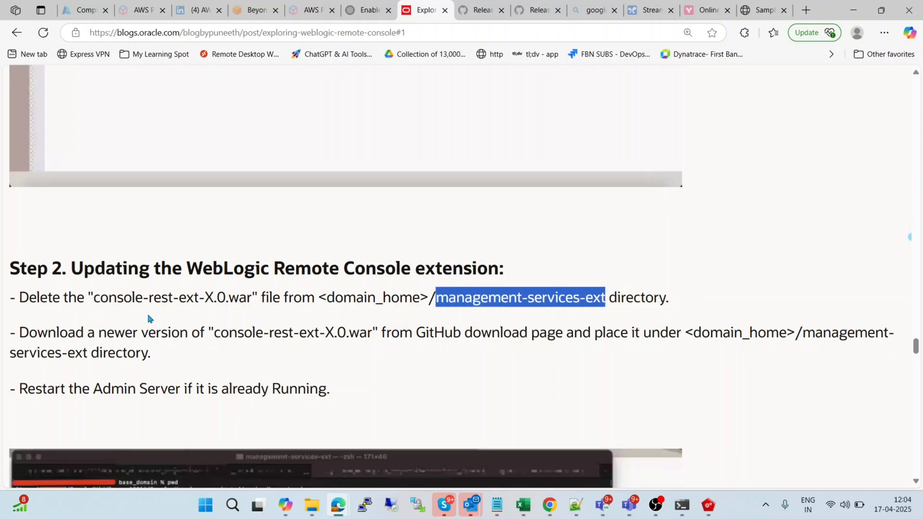
left_click(206, 304)
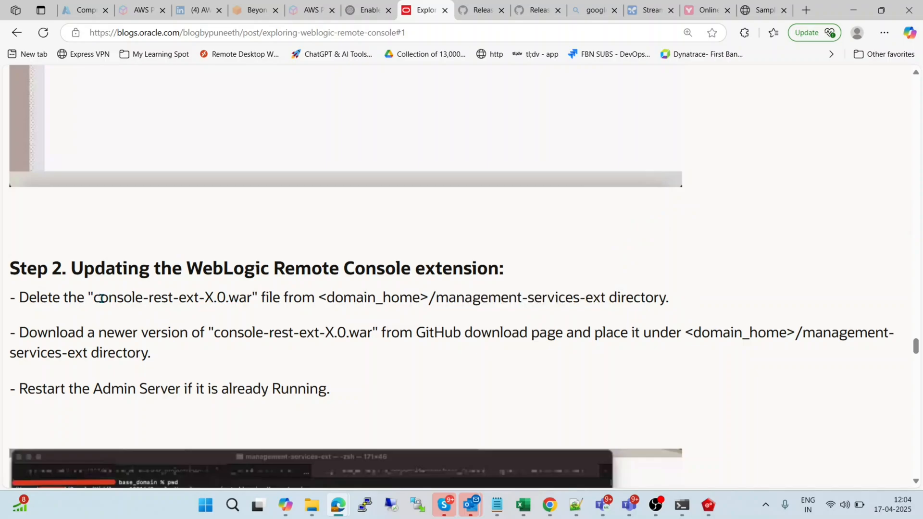
left_click_drag(96, 299, 252, 301)
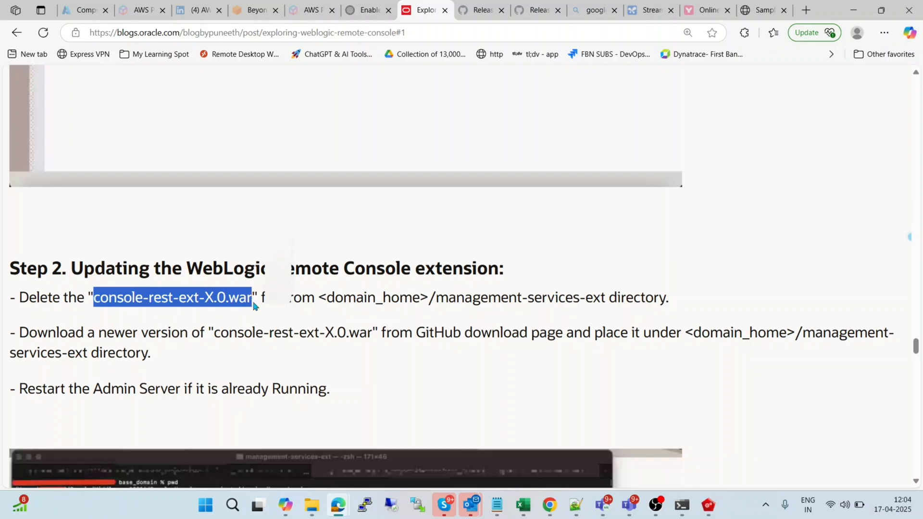
- Locate the console-rest-ext-2.4.16.war asset on the GitHub releases page and return to the blog article
left_click(488, 11)
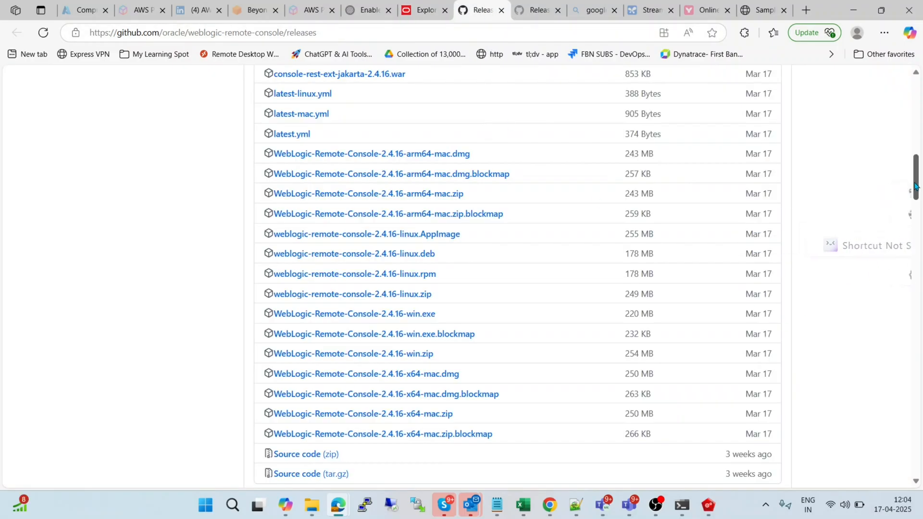
mouse_move(916, 184)
left_mouse_down()
mouse_move(916, 164)
mouse_move(918, 182)
mouse_move(917, 171)
left_mouse_up()
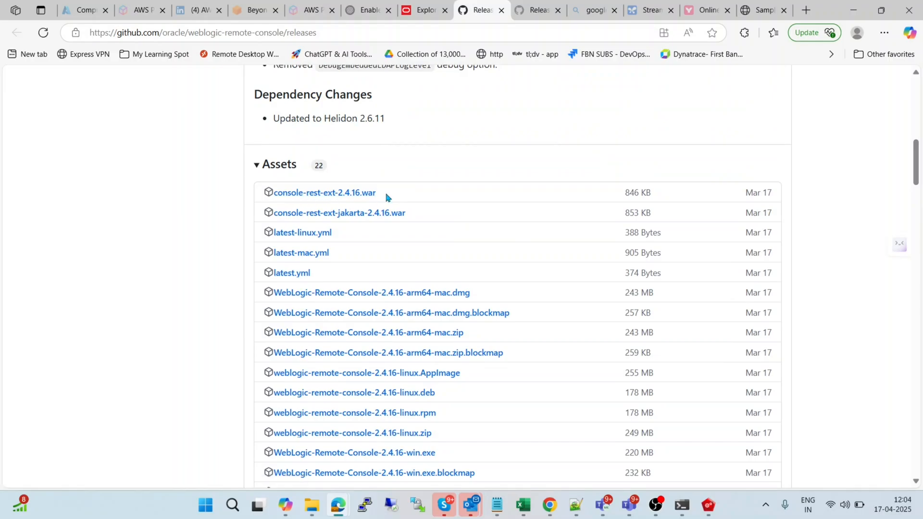
key("alt+Tab")
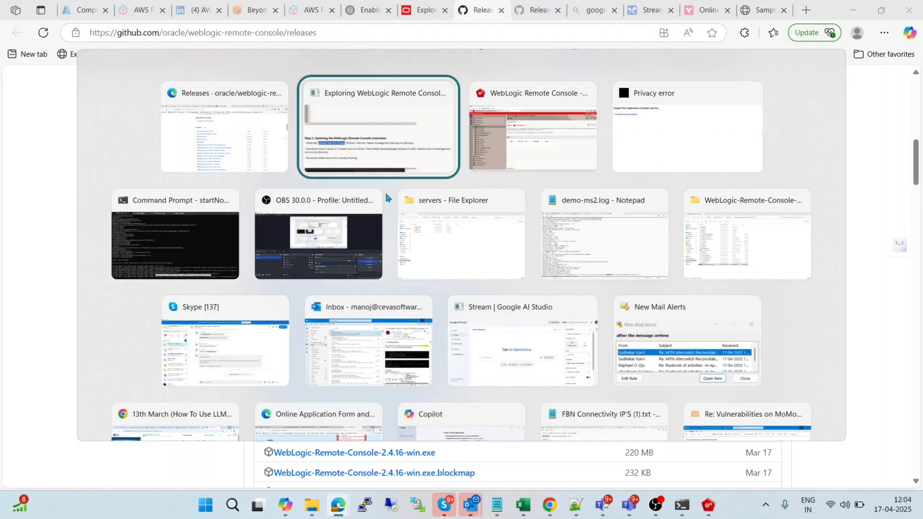
key("alt+Tab")
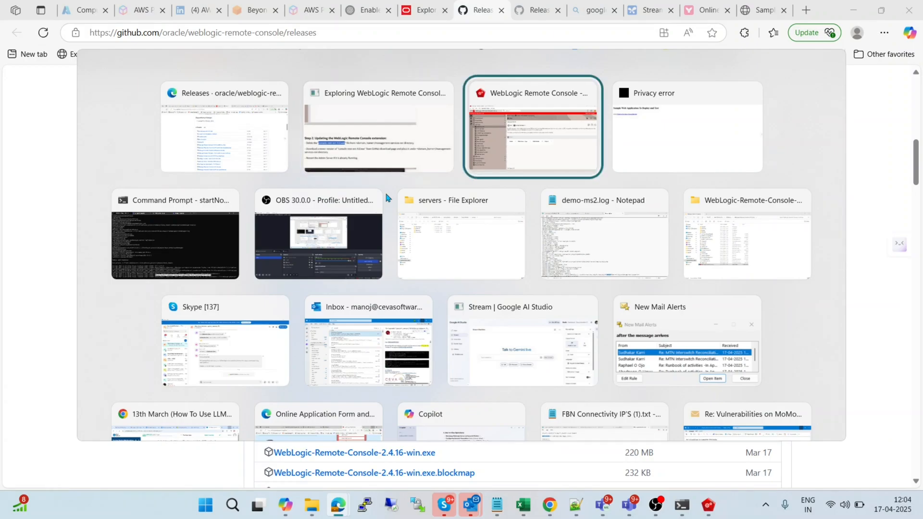
key("alt+shift+Tab")
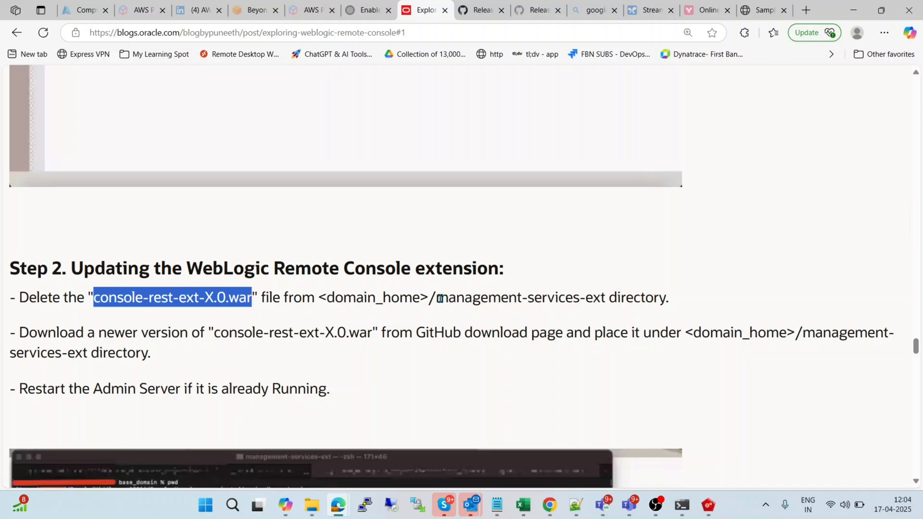
- Review the article's instructions for replacing console-rest-ext-X.0.war in the domain's management-services-ext directory
left_click_drag(439, 299, 563, 333)
left_click(799, 274)
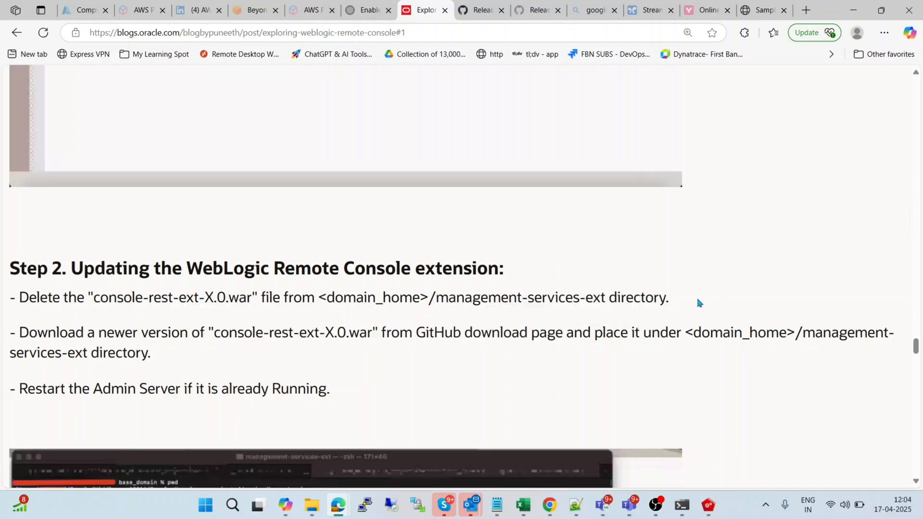
left_click_drag(436, 298, 609, 304)
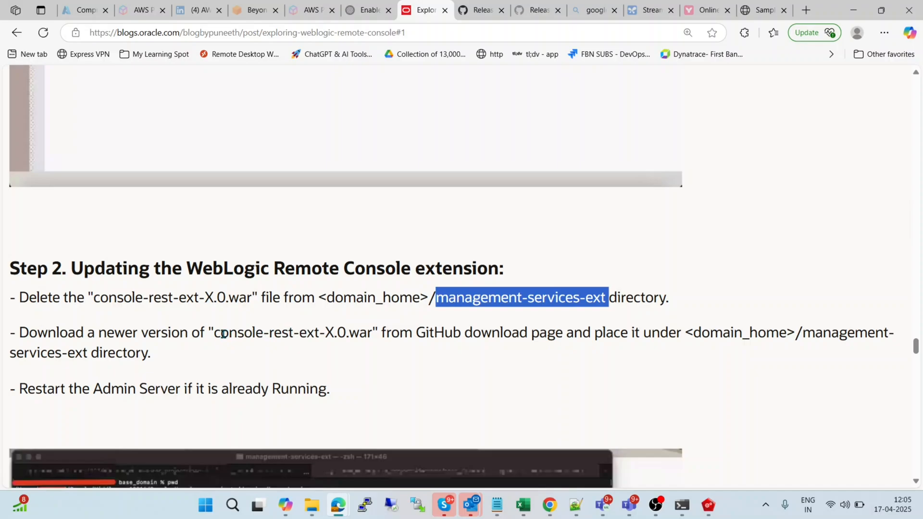
double_click(310, 333)
left_click(465, 364)
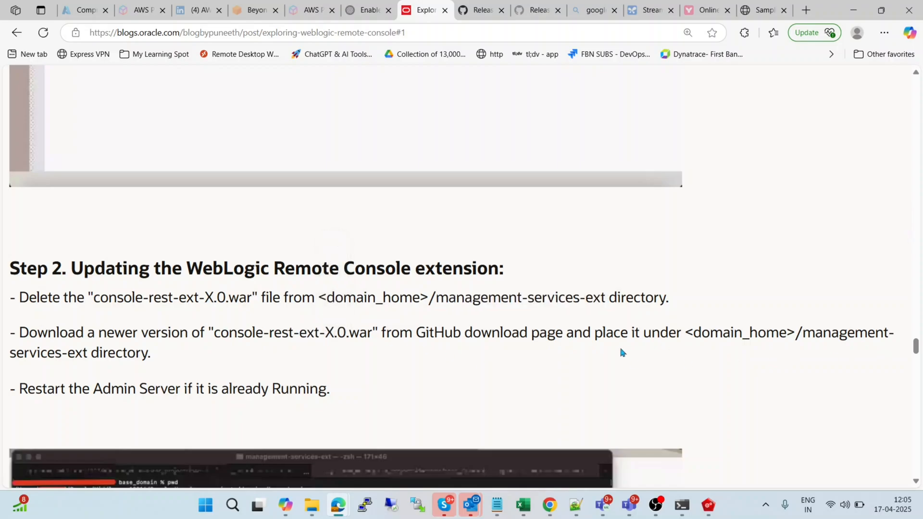
- Go to the article's Troubleshooting section on debugging the front end and dismiss the battery notification
scroll(620, 350, "down", 2)
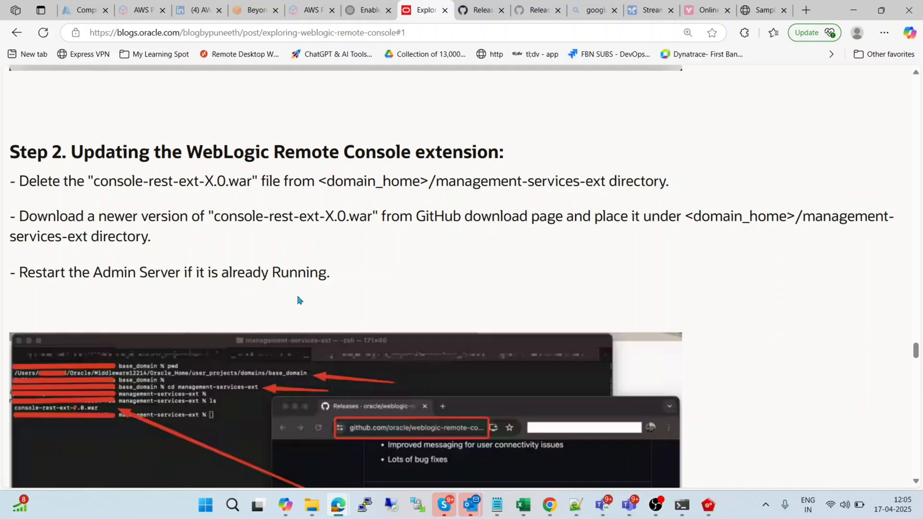
scroll(298, 299, "down", 12)
scroll(462, 277, "down", 4)
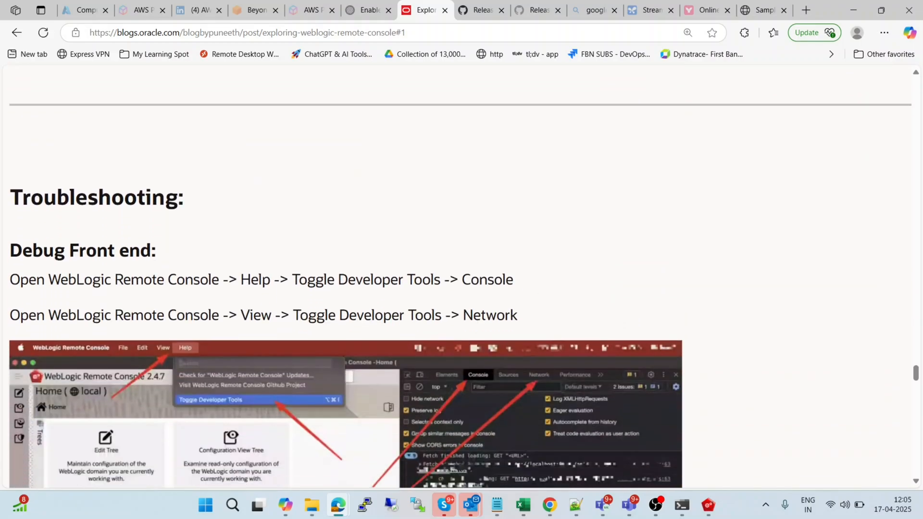
scroll(346, 364, "down", 1)
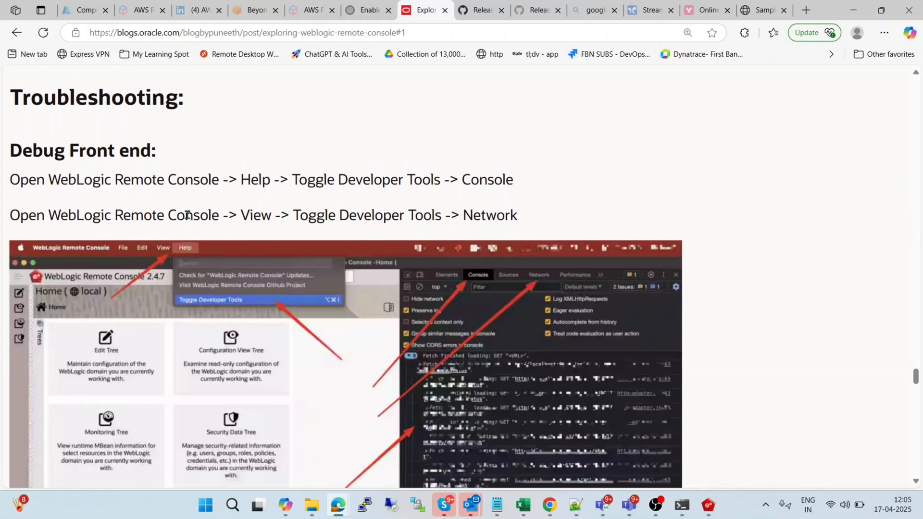
scroll(187, 214, "down", 1)
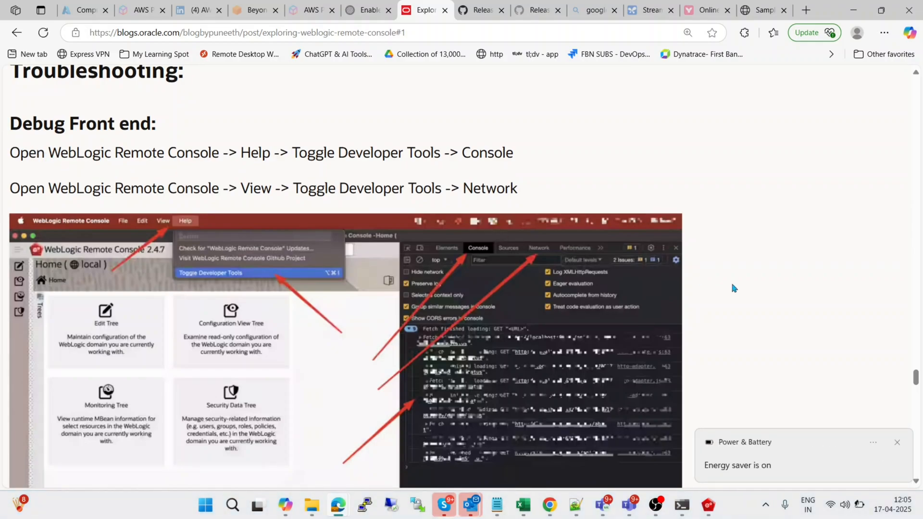
left_click(896, 442)
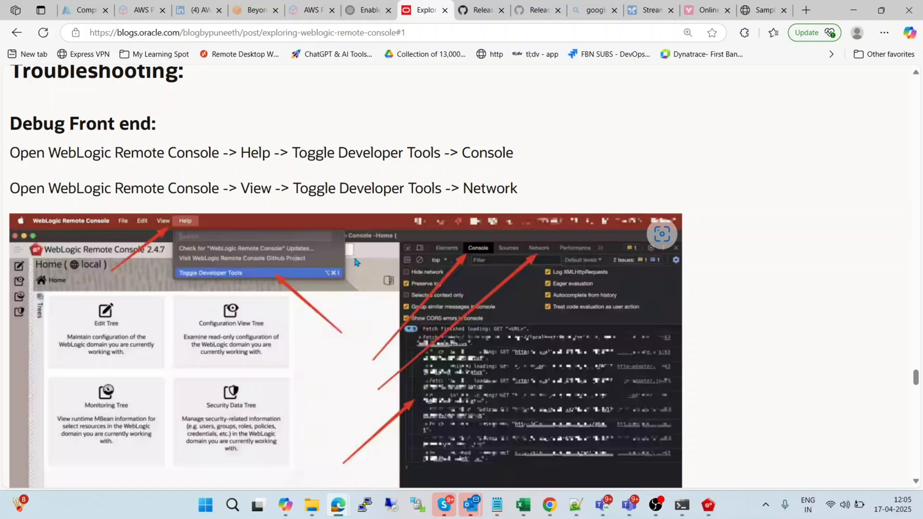
- Switch to WebLogic Remote Console, turn on its developer tools, and expand Deployments in the Edit Tree
key("alt+Tab")
key("alt+Tab")
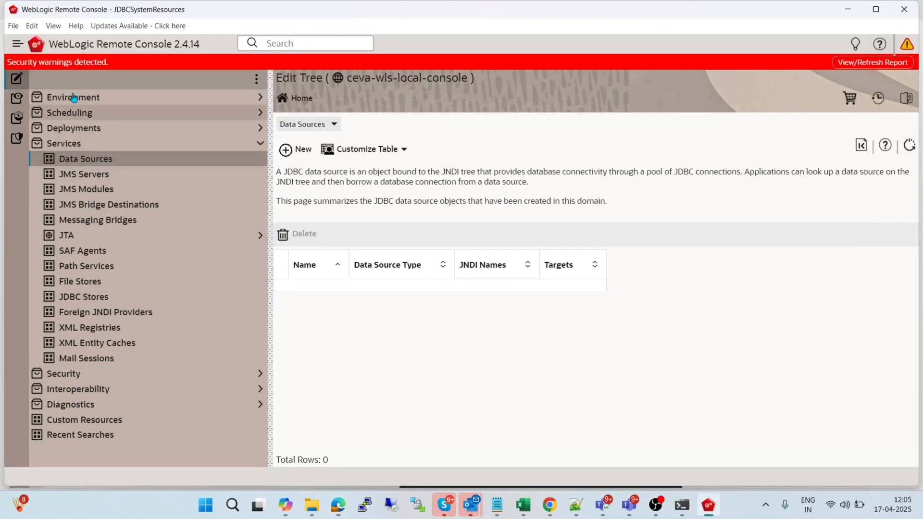
left_click(78, 26)
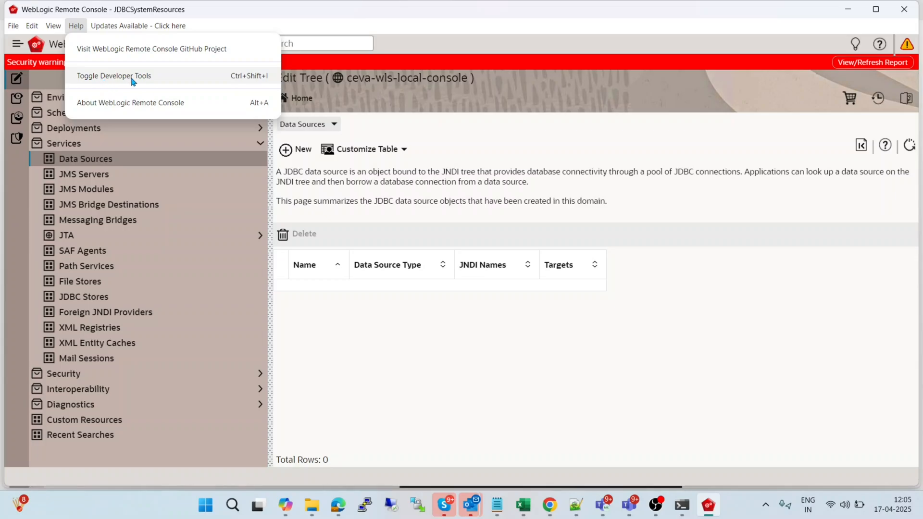
left_click(107, 83)
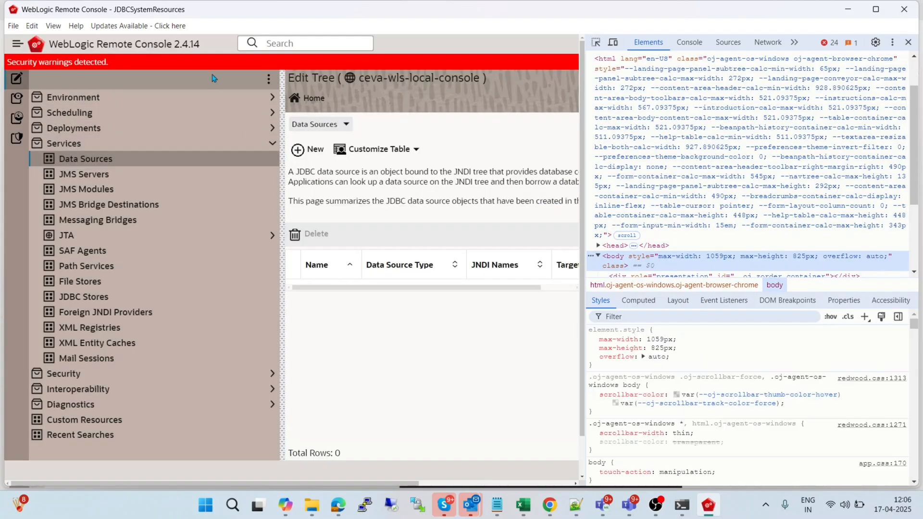
left_click(87, 129)
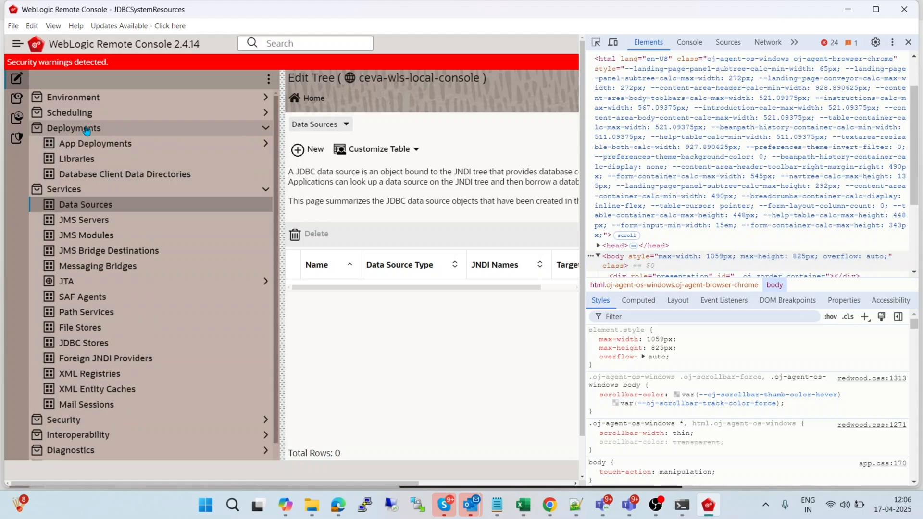
- Open the JMS Servers page under Services and display its network requests in the developer tools
left_click(82, 222)
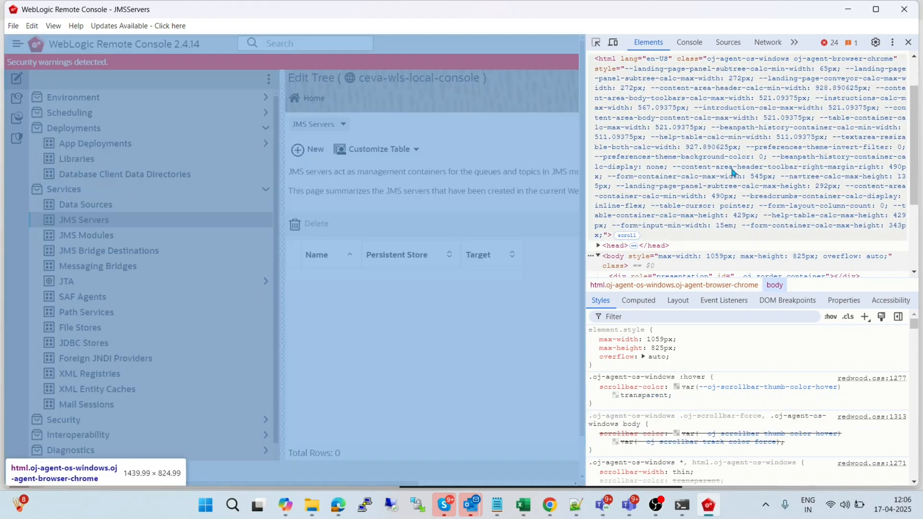
left_click(688, 44)
left_click(768, 42)
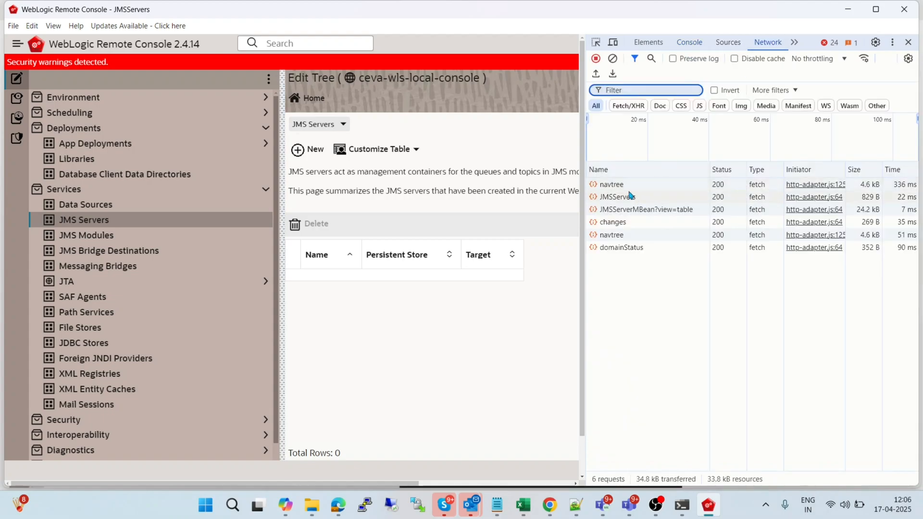
- Examine the header details of the domainStatus, navtree and JMSServerMBean?view=table requests
left_click(629, 249)
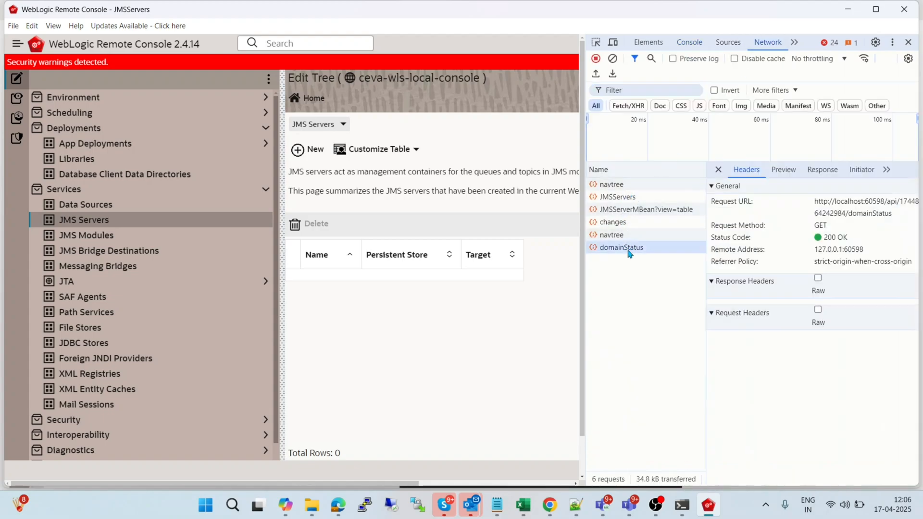
left_click(615, 235)
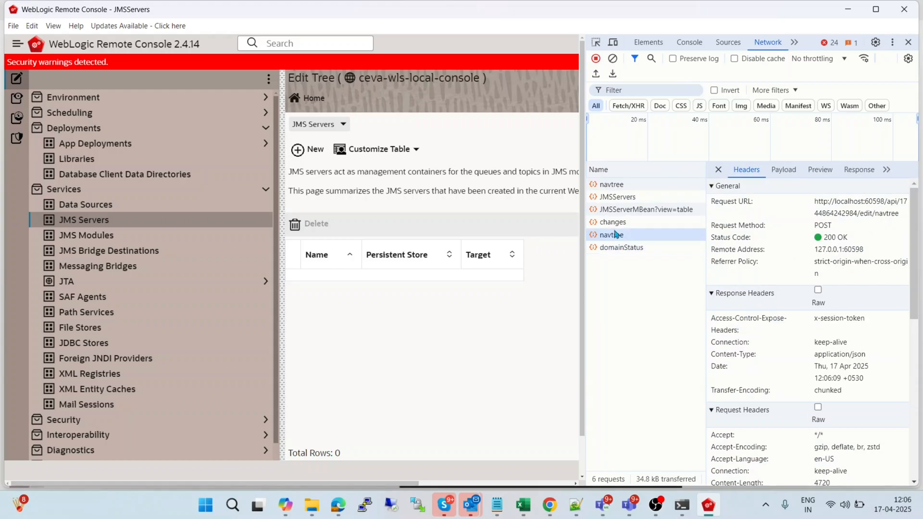
left_click(628, 210)
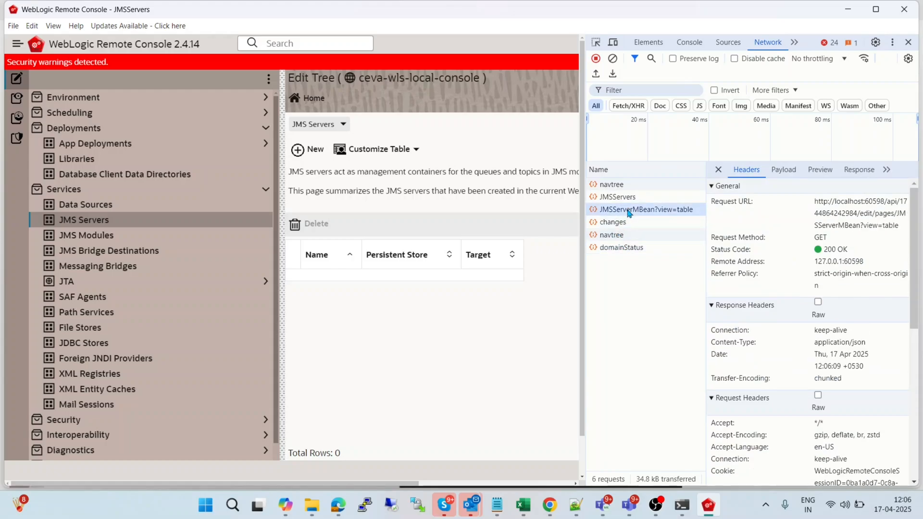
left_click(615, 186)
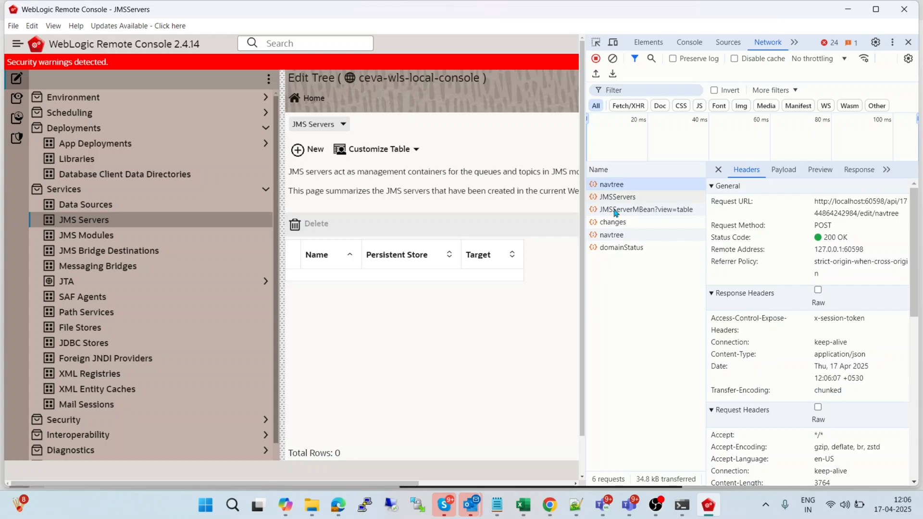
left_click(619, 246)
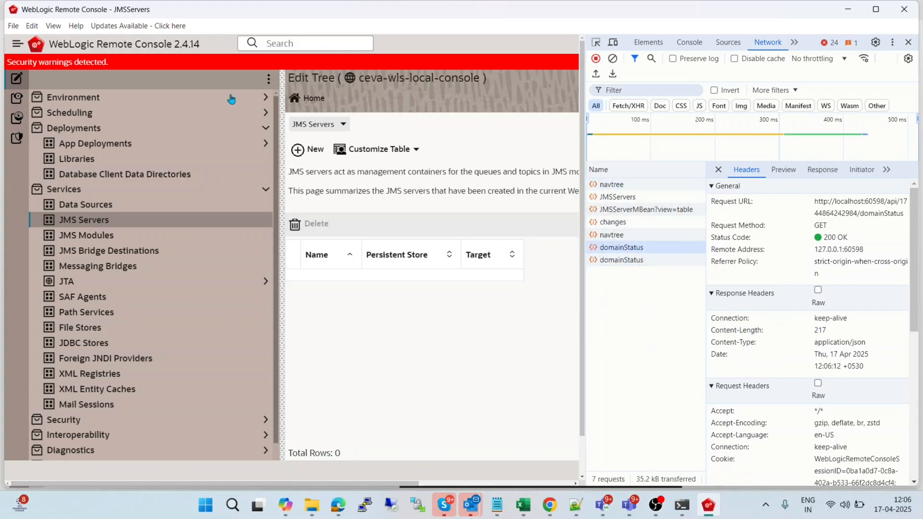
- Try the console's full-screen view and return to the normal window
left_click(53, 26)
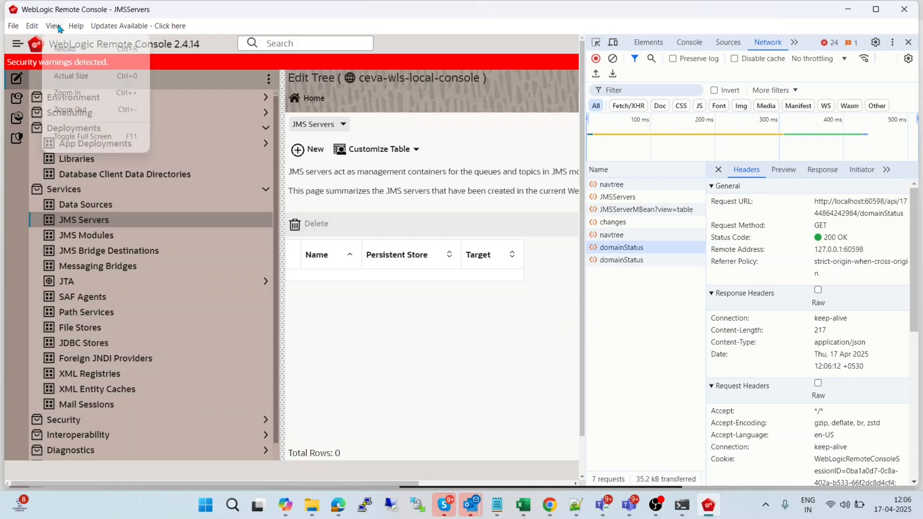
left_click(81, 137)
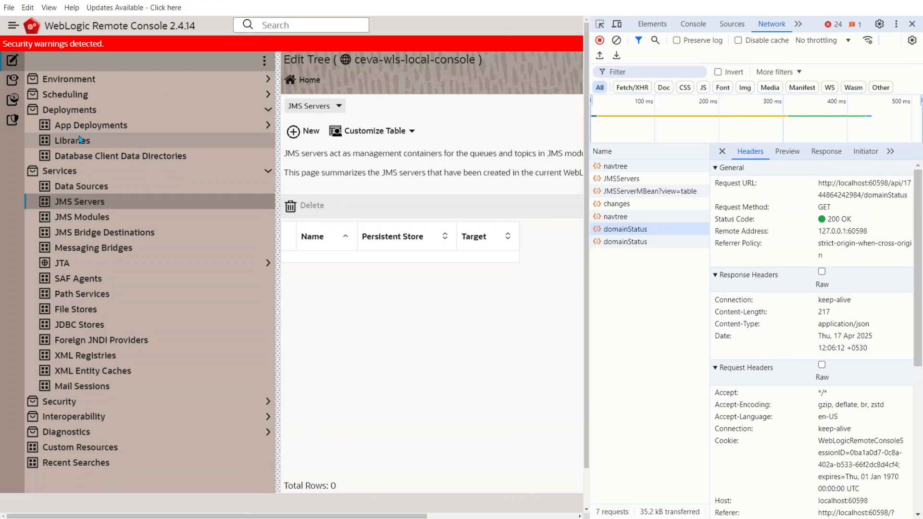
left_click(48, 8)
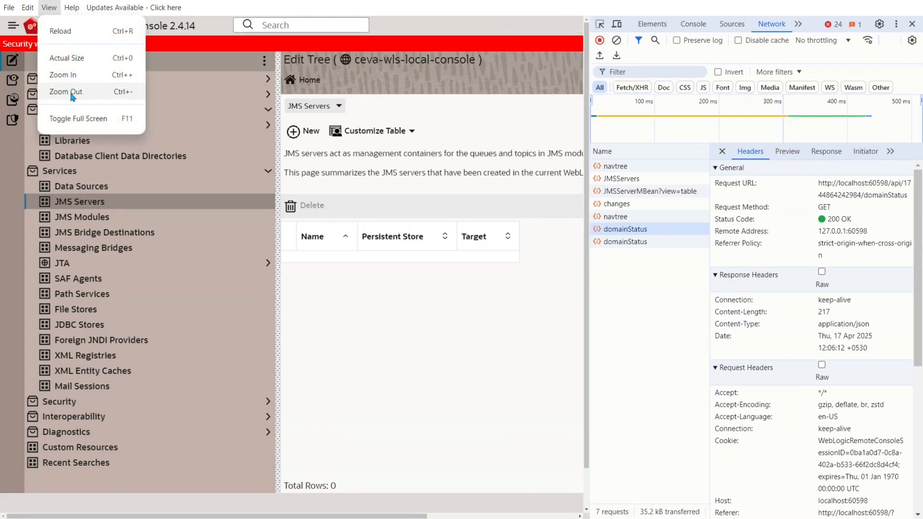
left_click(78, 118)
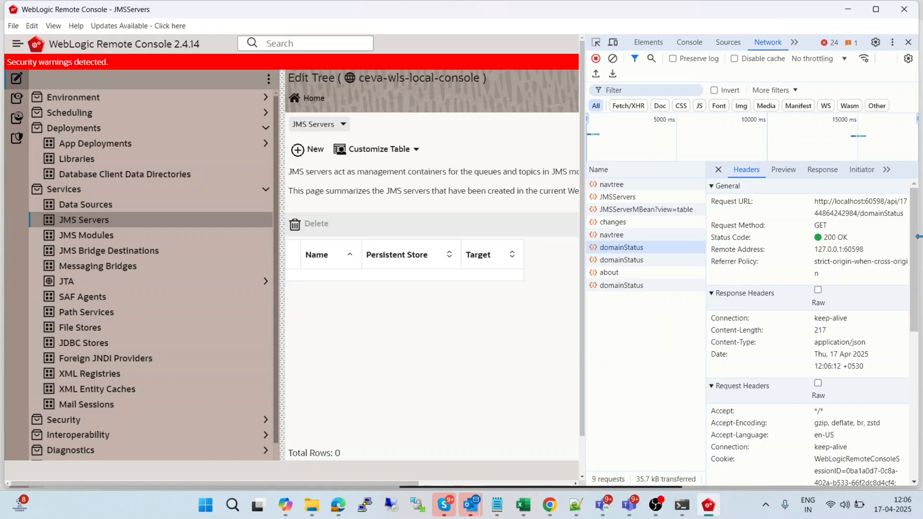
left_click_drag(916, 256, 902, 153)
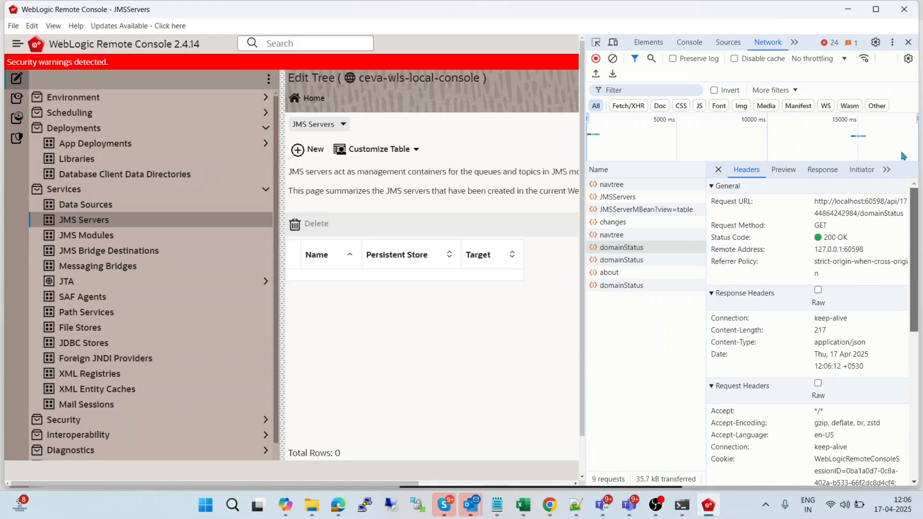